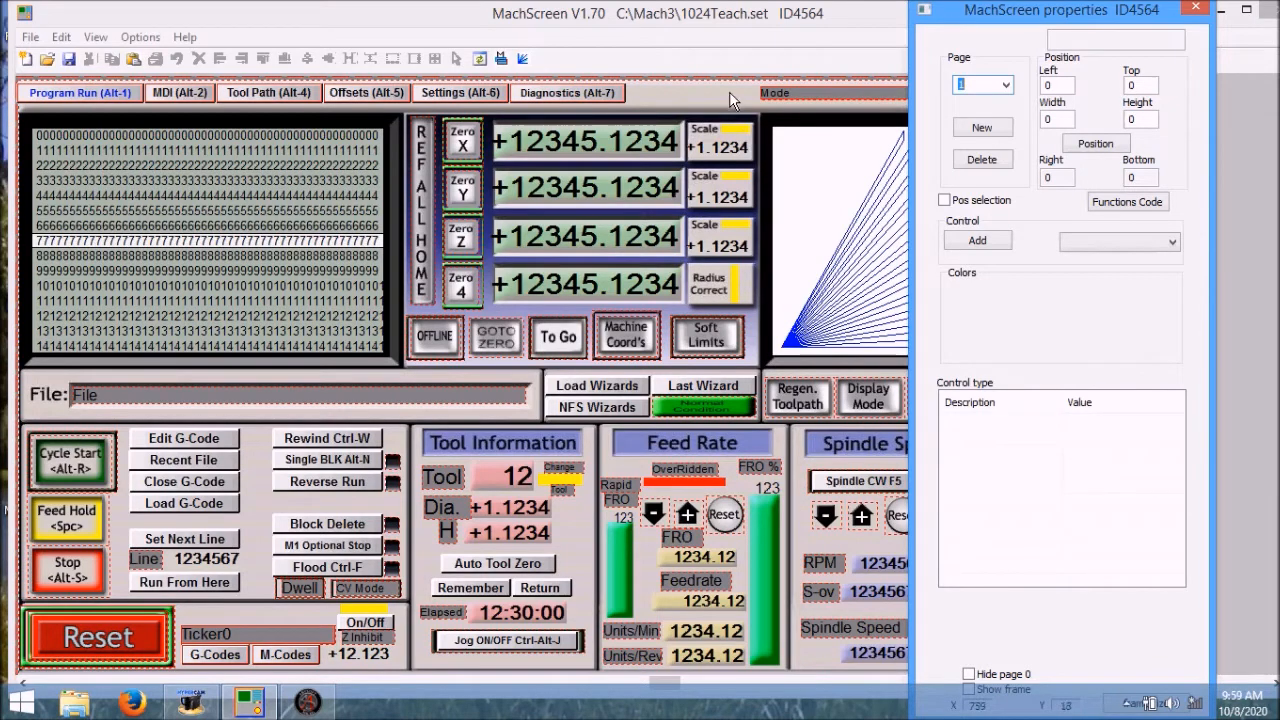
Step: Switch to page 0 and place a new Button control just below the row of page buttons, near the Mode label
left_click(1008, 88)
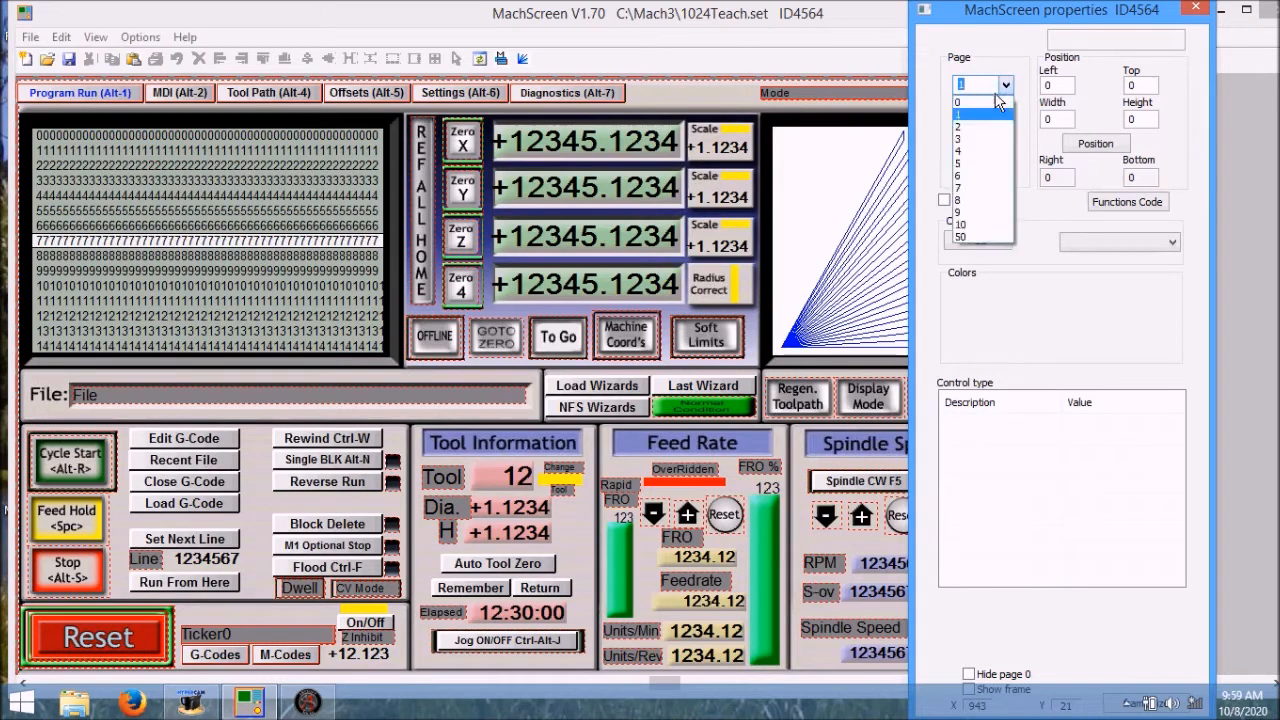
left_click(987, 102)
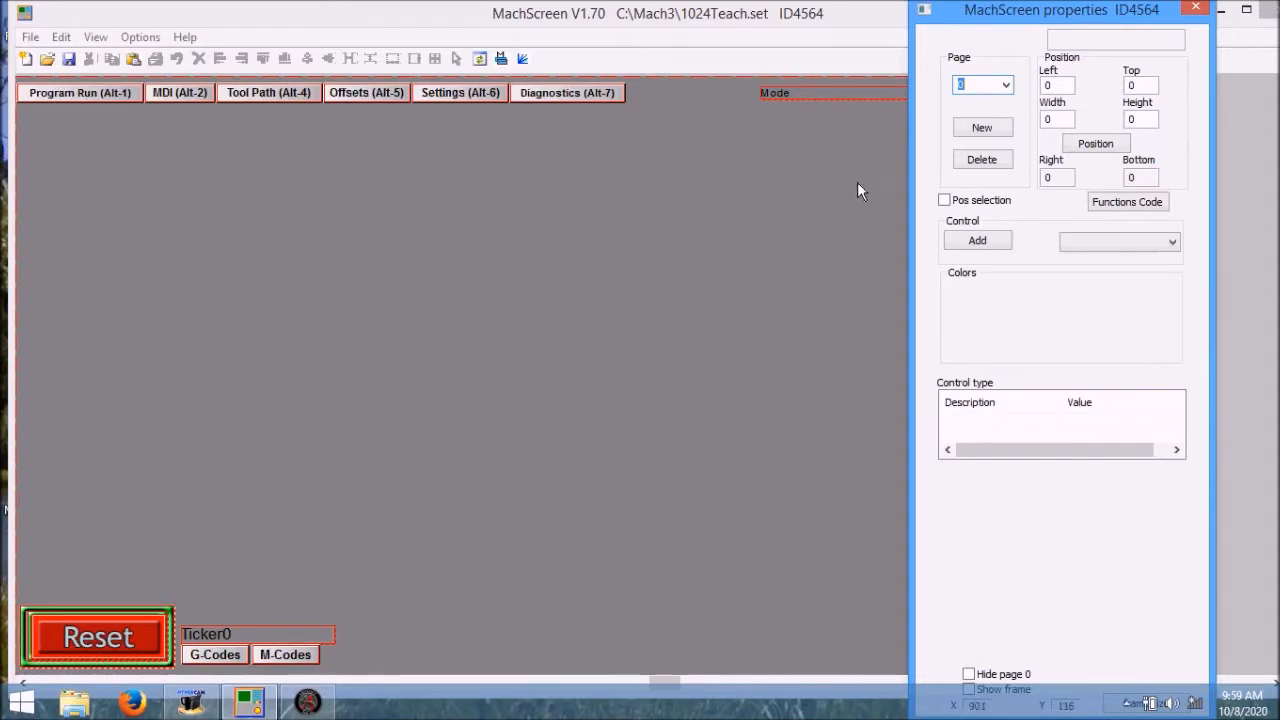
left_click(1174, 243)
left_click(1111, 306)
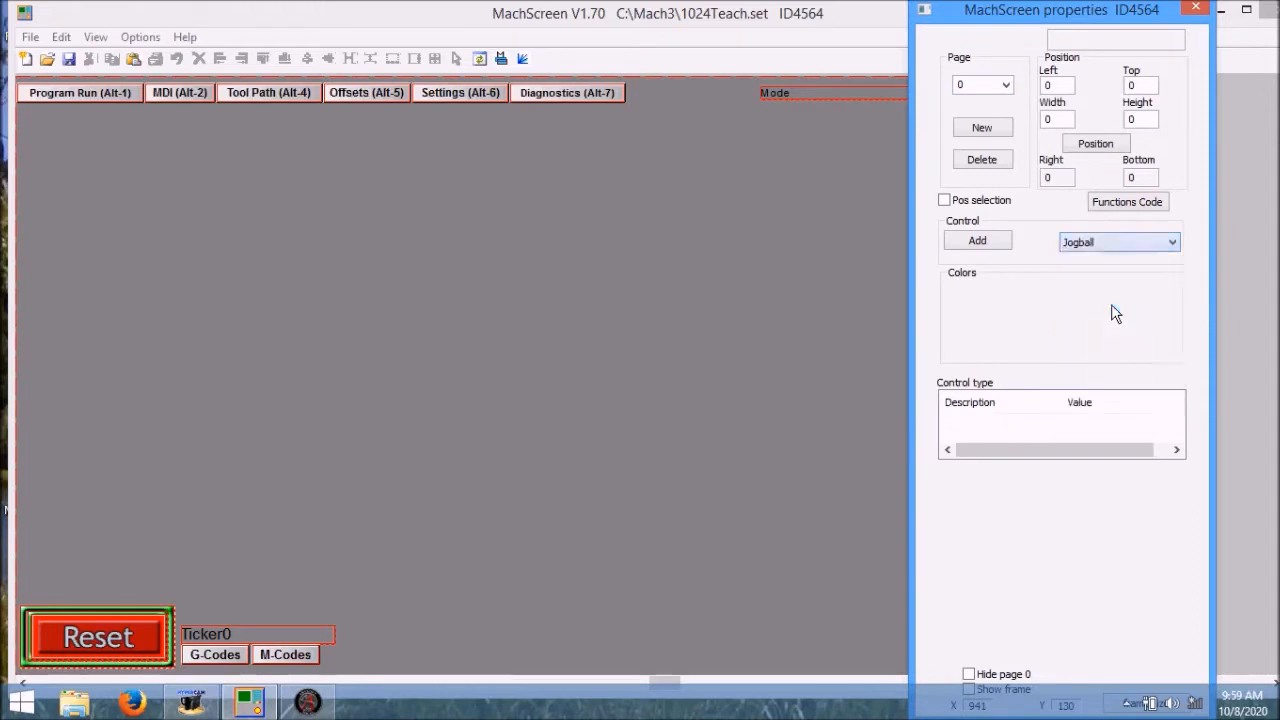
left_click(1166, 245)
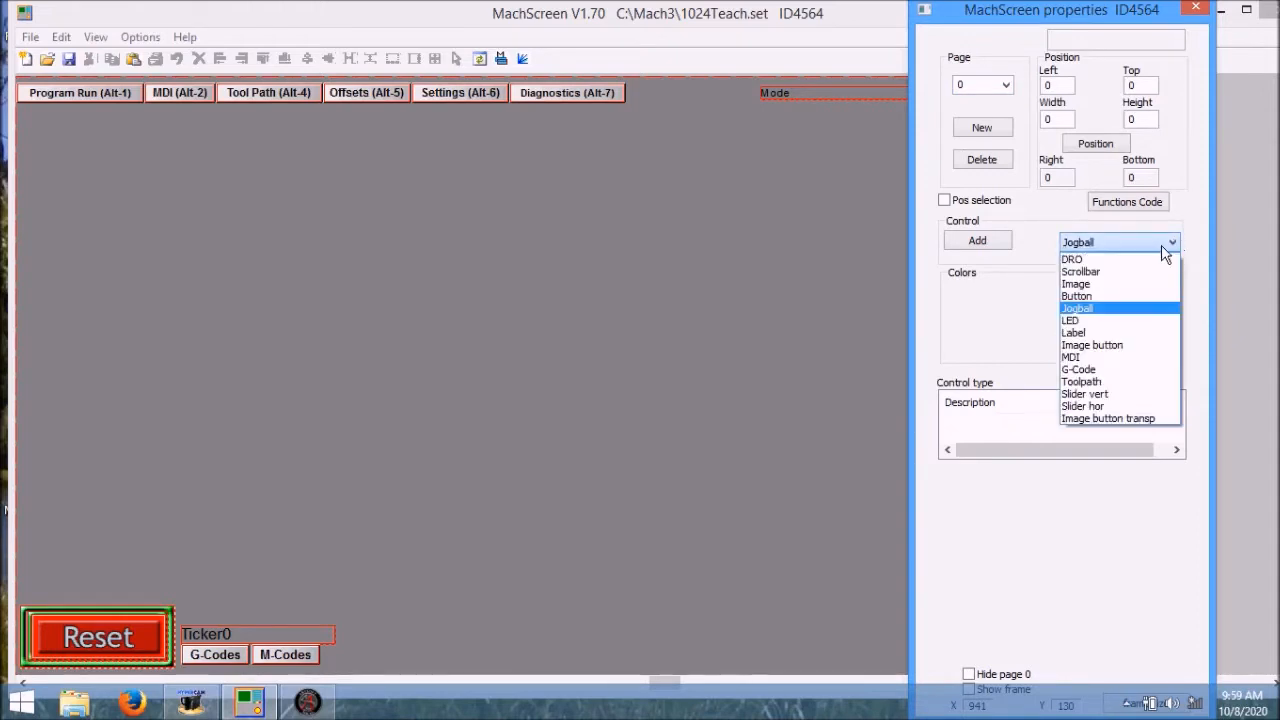
left_click(1110, 296)
left_click(1003, 243)
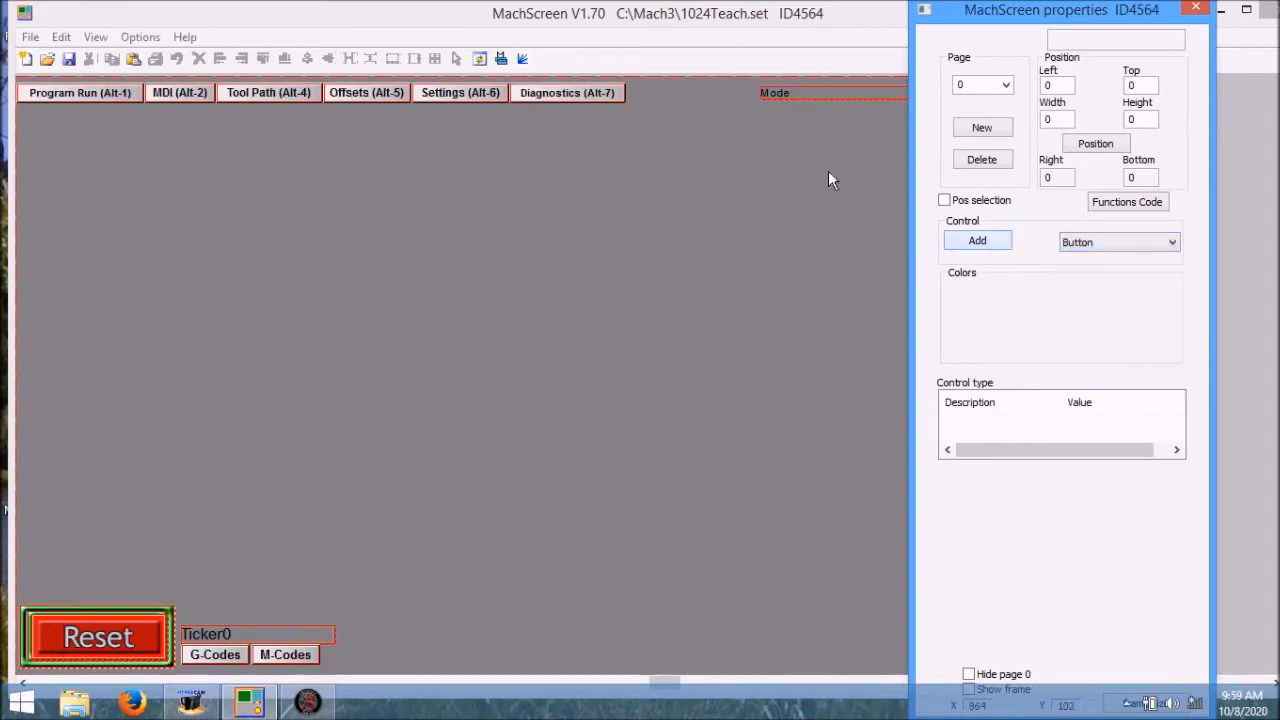
left_click(690, 100)
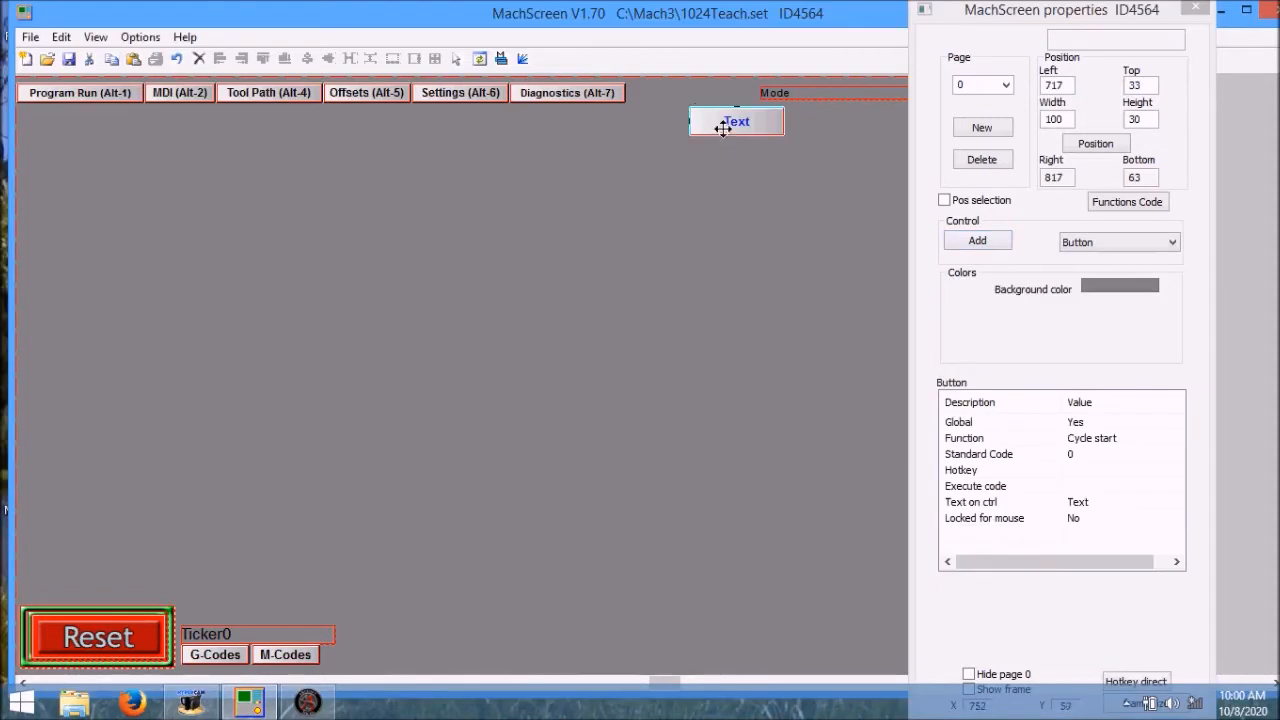
Step: Move the new button directly beside the Diagnostics (Alt-7) button, to Left 655 and Top 8
left_click_drag(662, 106, 664, 106)
key("Up")
key("Up")
key("Up")
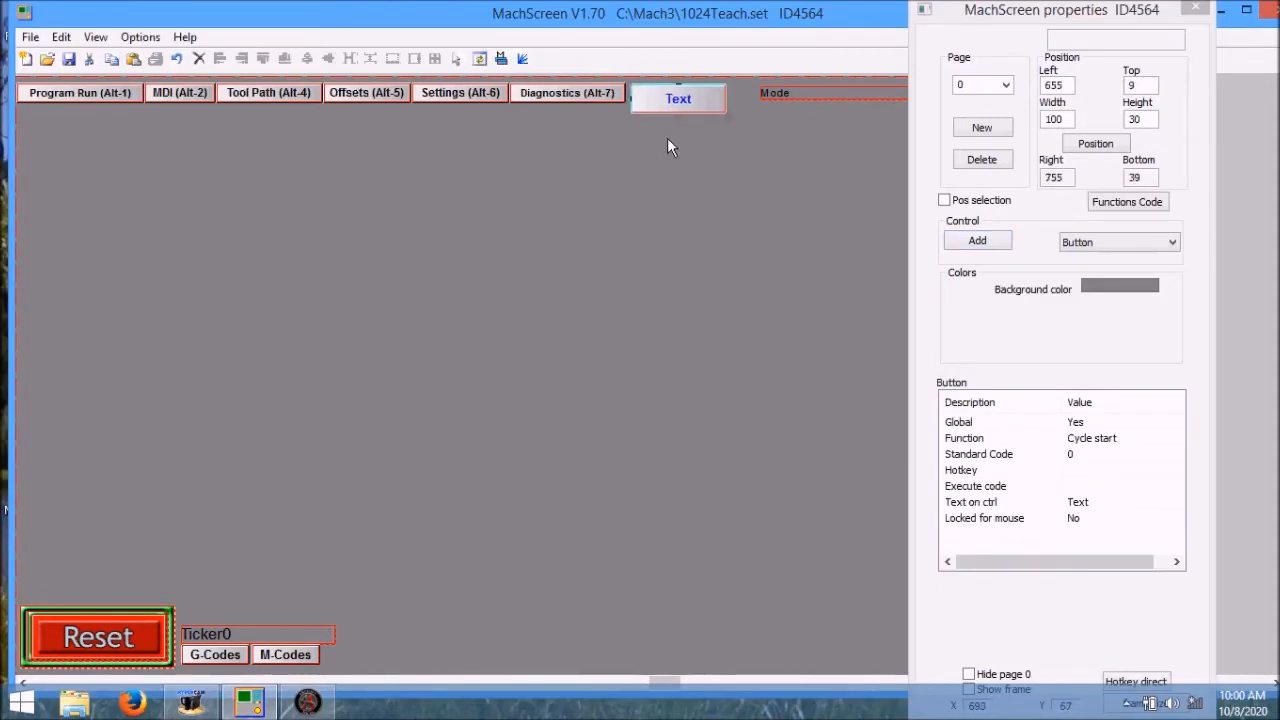
Step: Check the Diagnostics button's size and set the new button's height to 20 to match
left_click(582, 92)
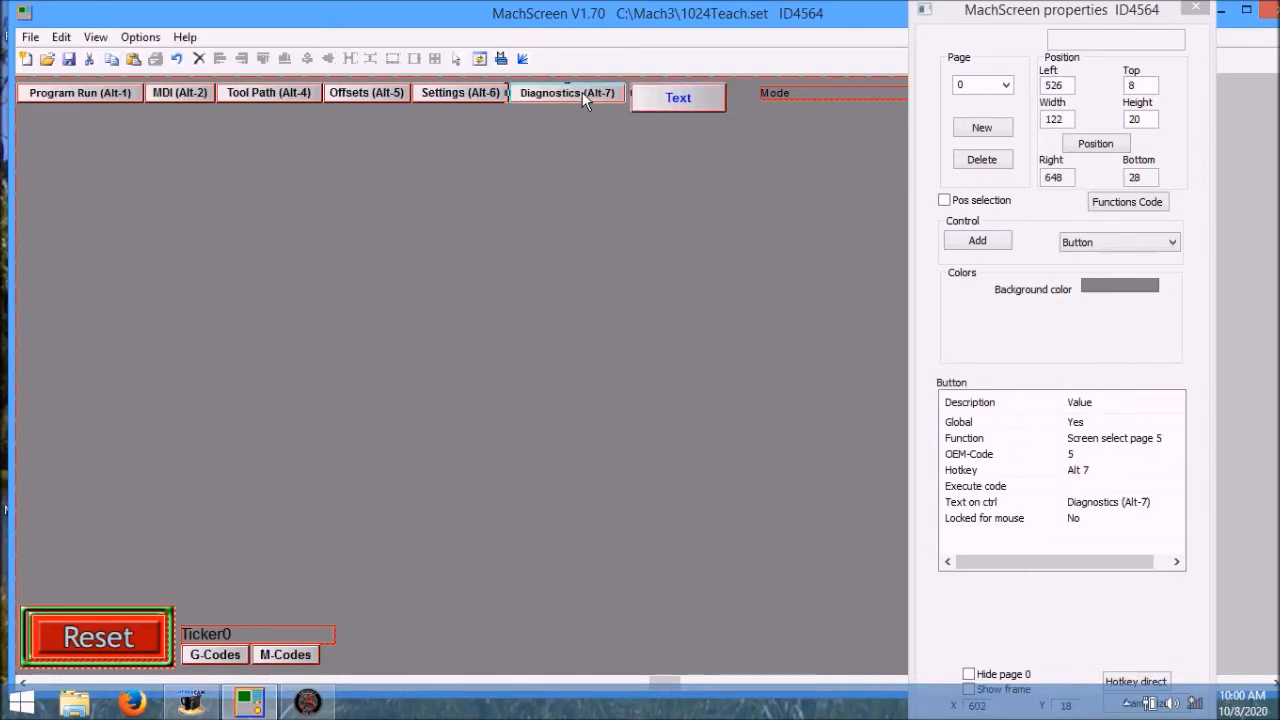
left_click(668, 98)
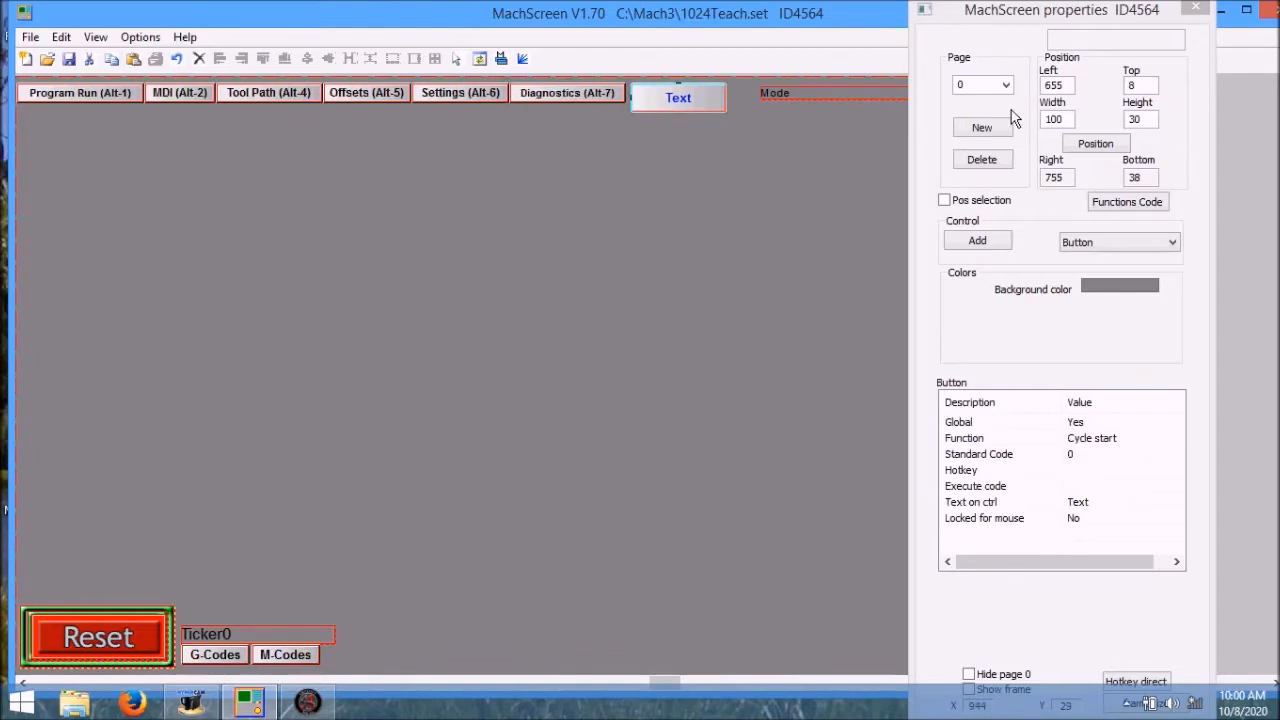
double_click(1144, 122)
type("20")
key("Return")
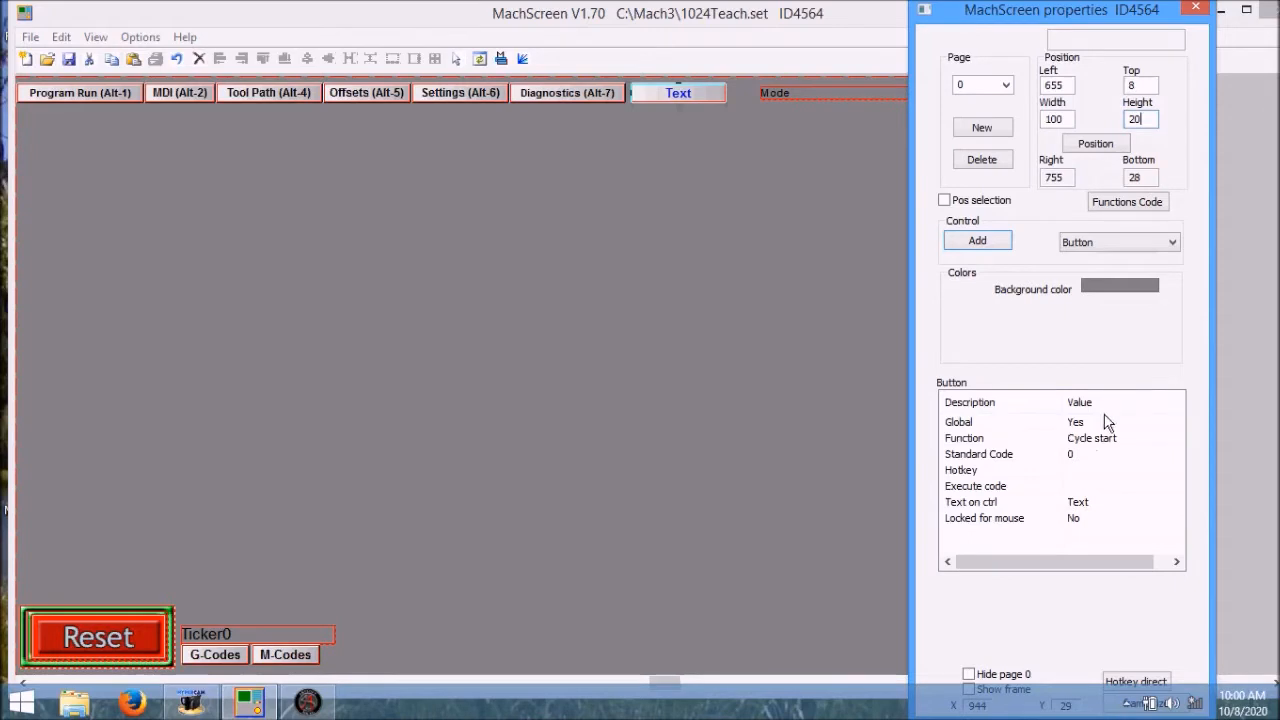
Step: Assign code 20 to the new button as an OEM code so that it selects screen page 20
double_click(1096, 452)
type("2")
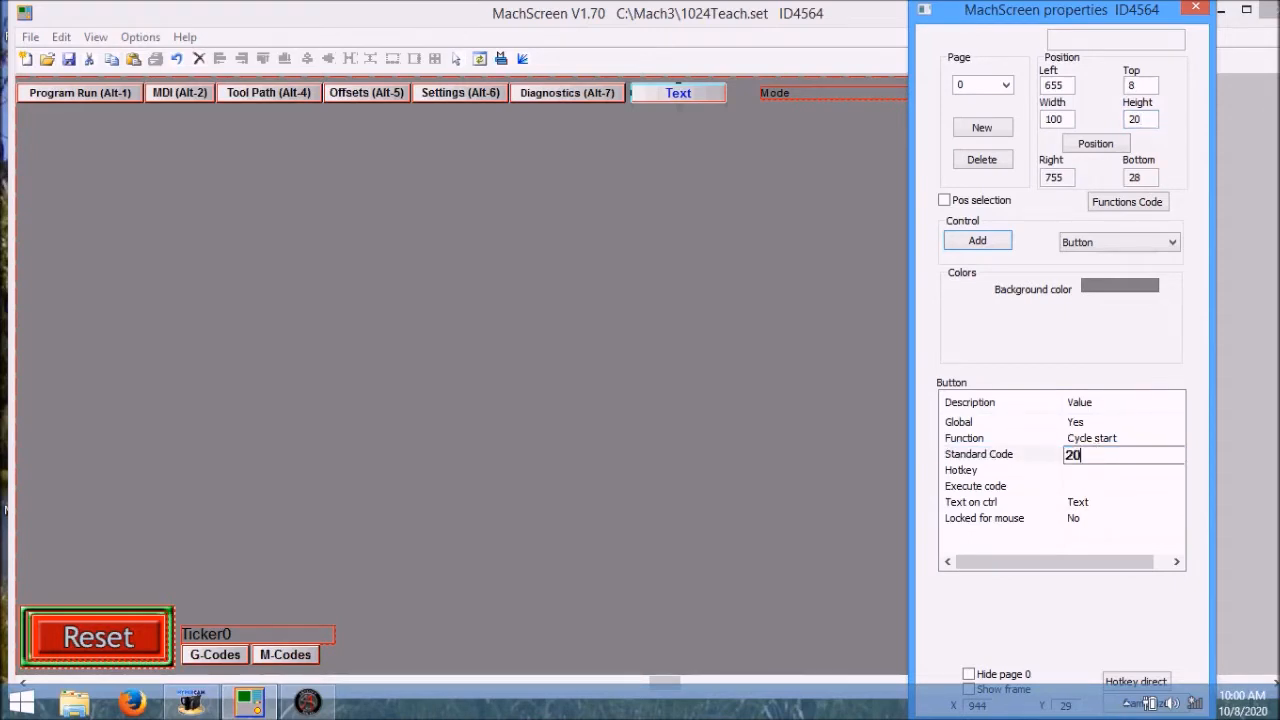
key("Return")
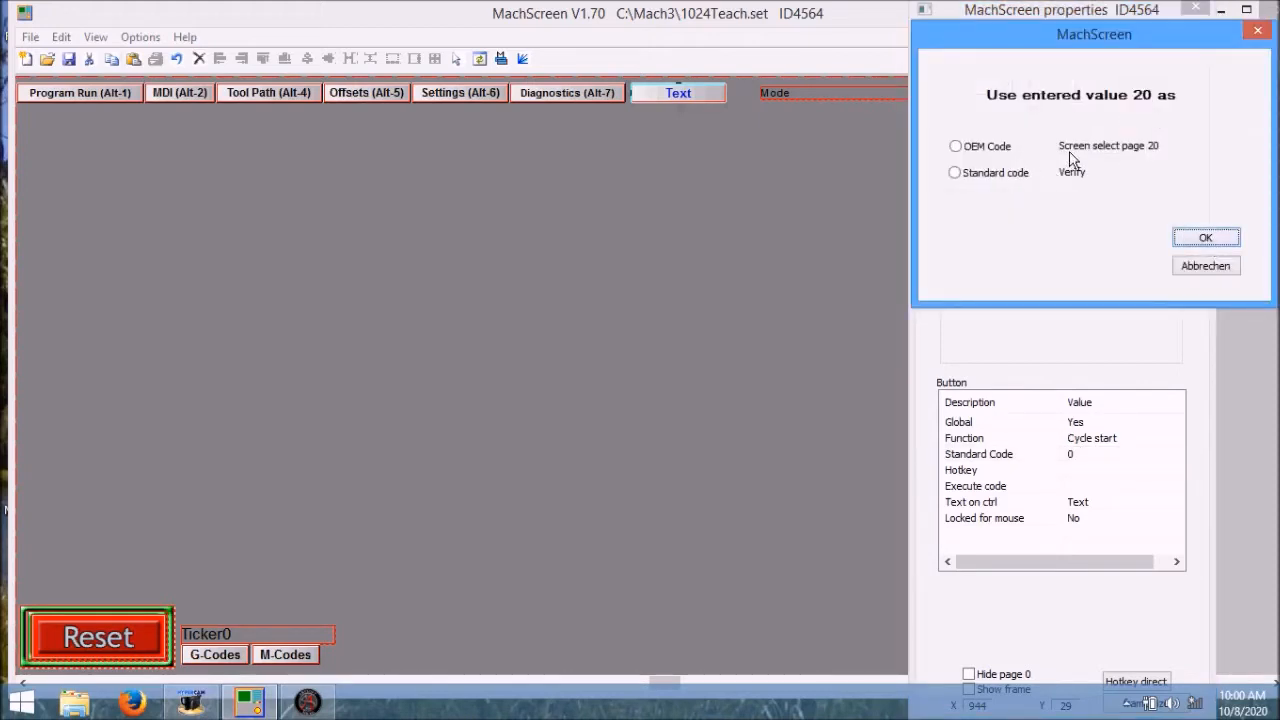
left_click(956, 147)
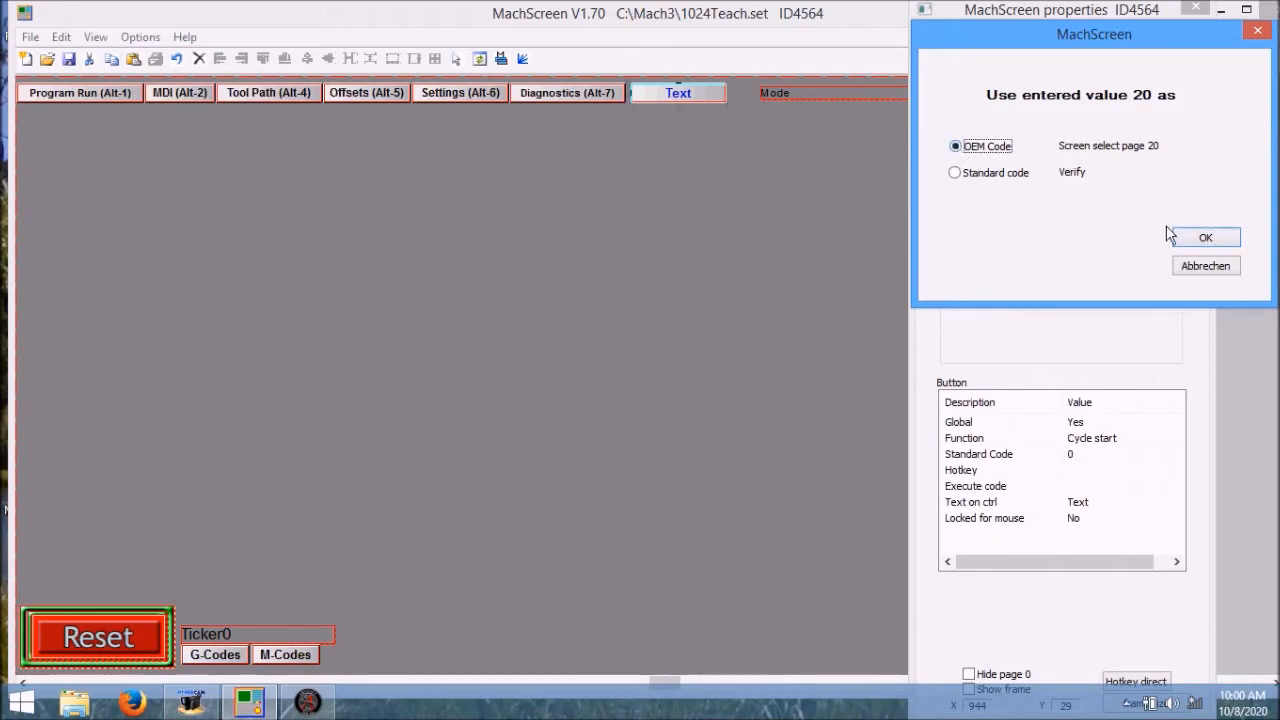
left_click(1196, 240)
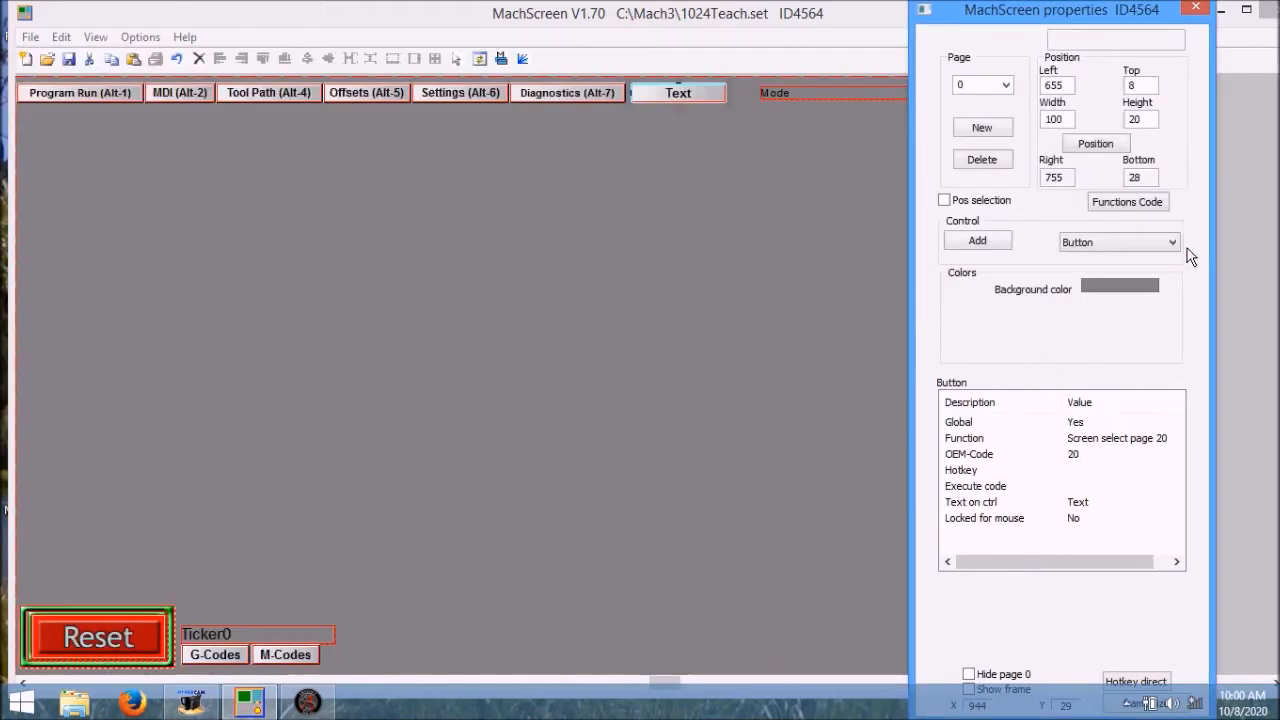
Step: Change the text on the new button to "Teach"
left_click(1119, 504)
left_click(1119, 504)
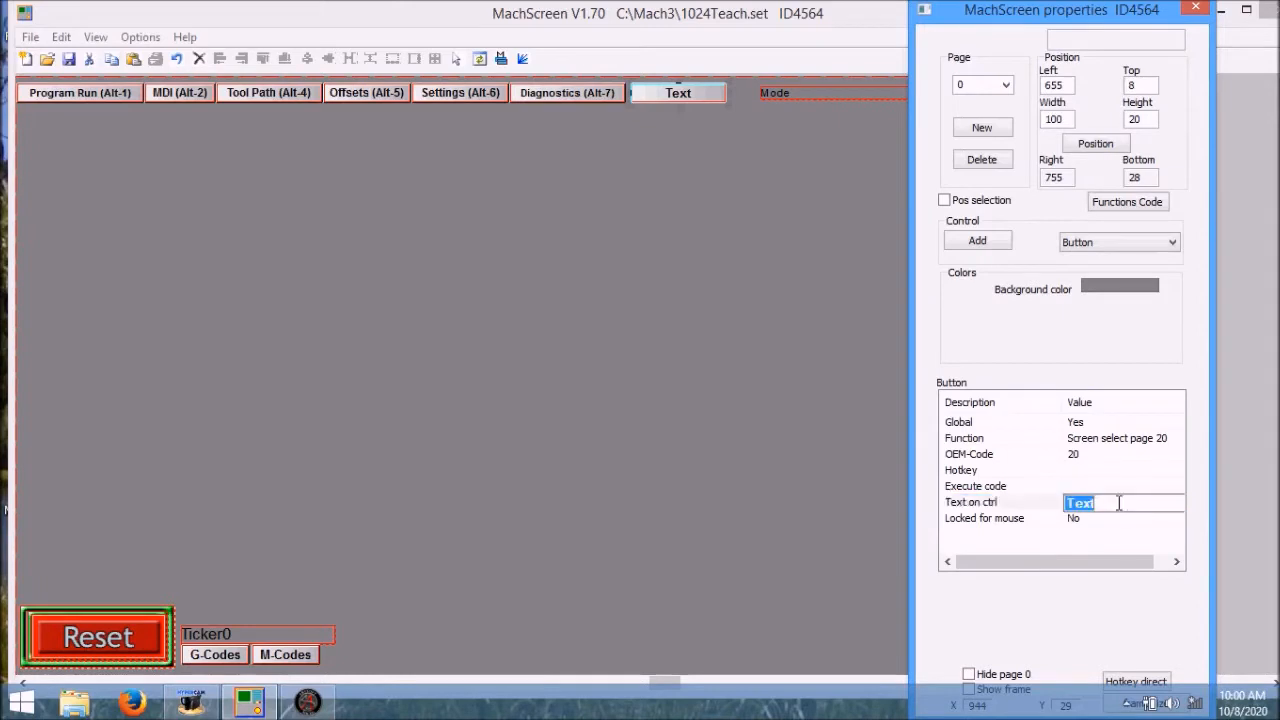
type("Teach")
key("Return")
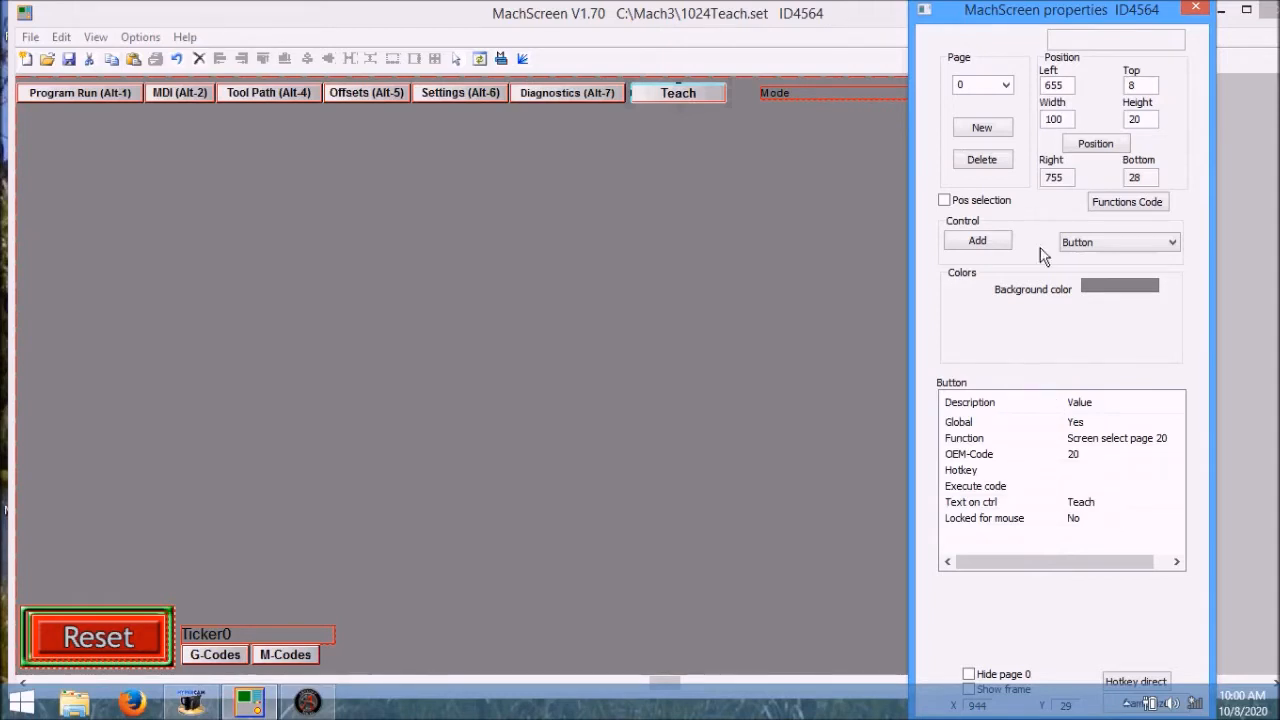
Step: Create a new page numbered 20 with a size of 1280 x 1024
left_click(982, 128)
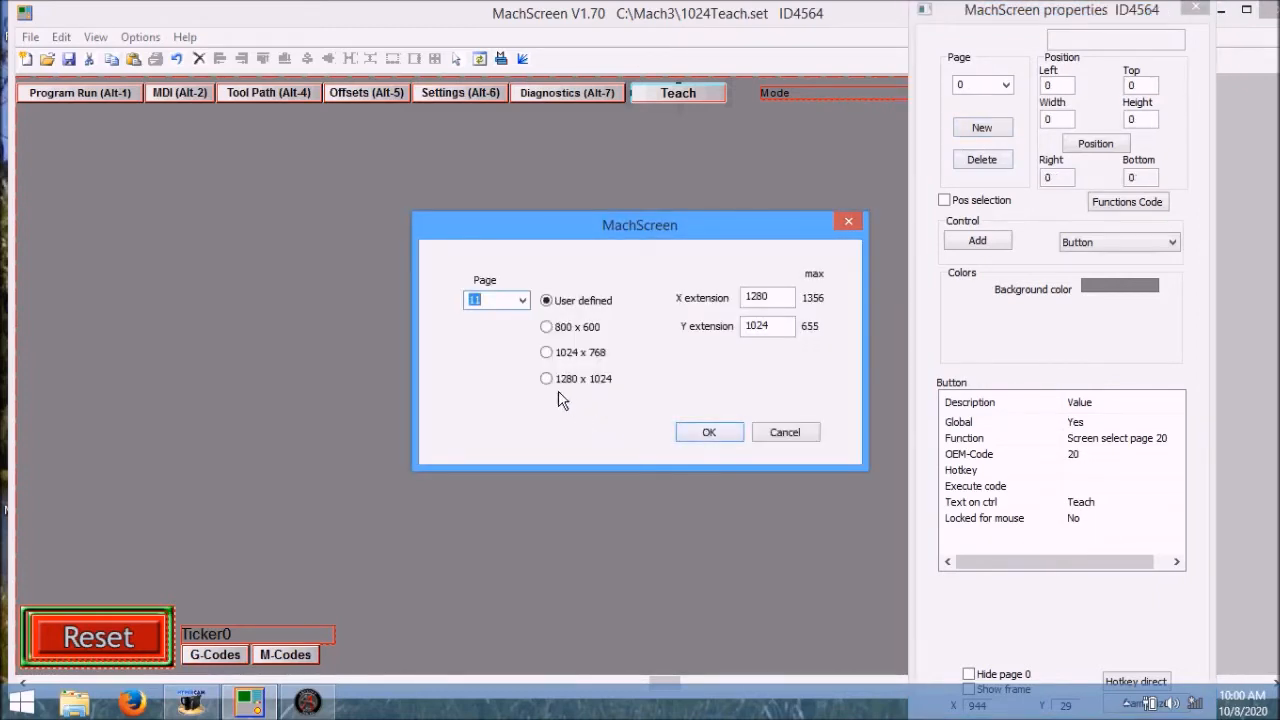
left_click(546, 380)
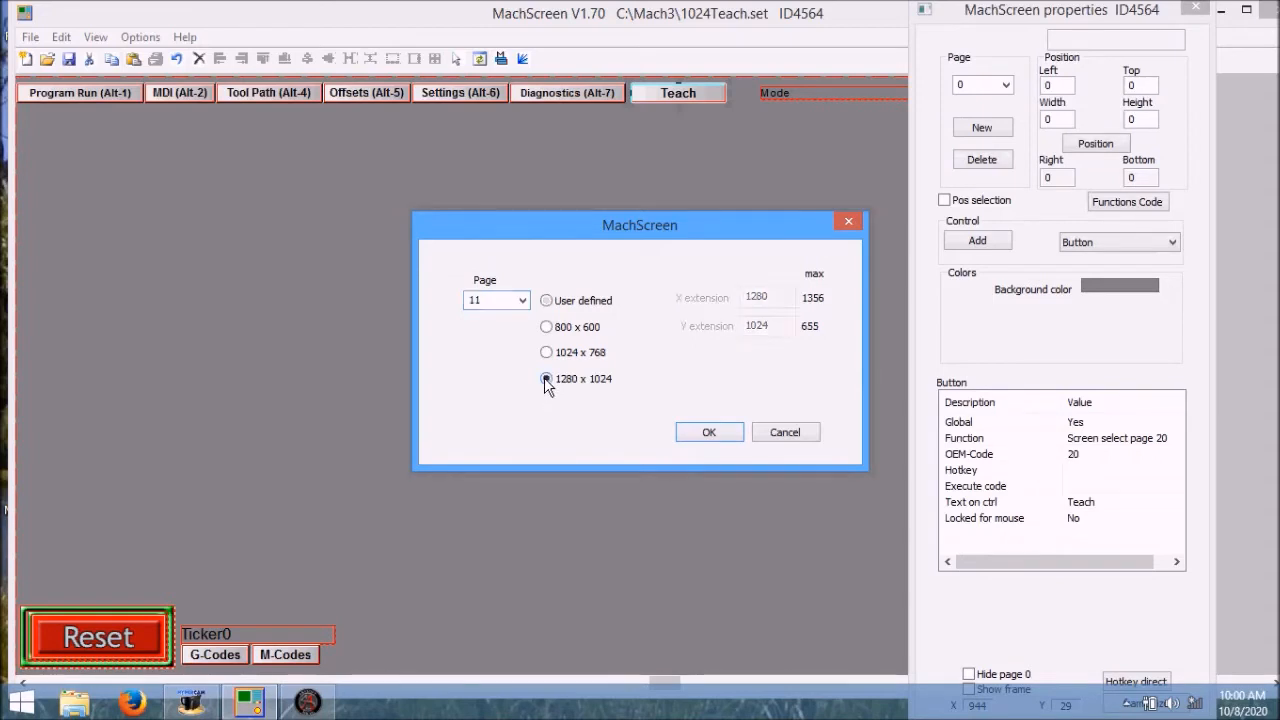
left_click(522, 302)
left_click(485, 437)
left_click(690, 434)
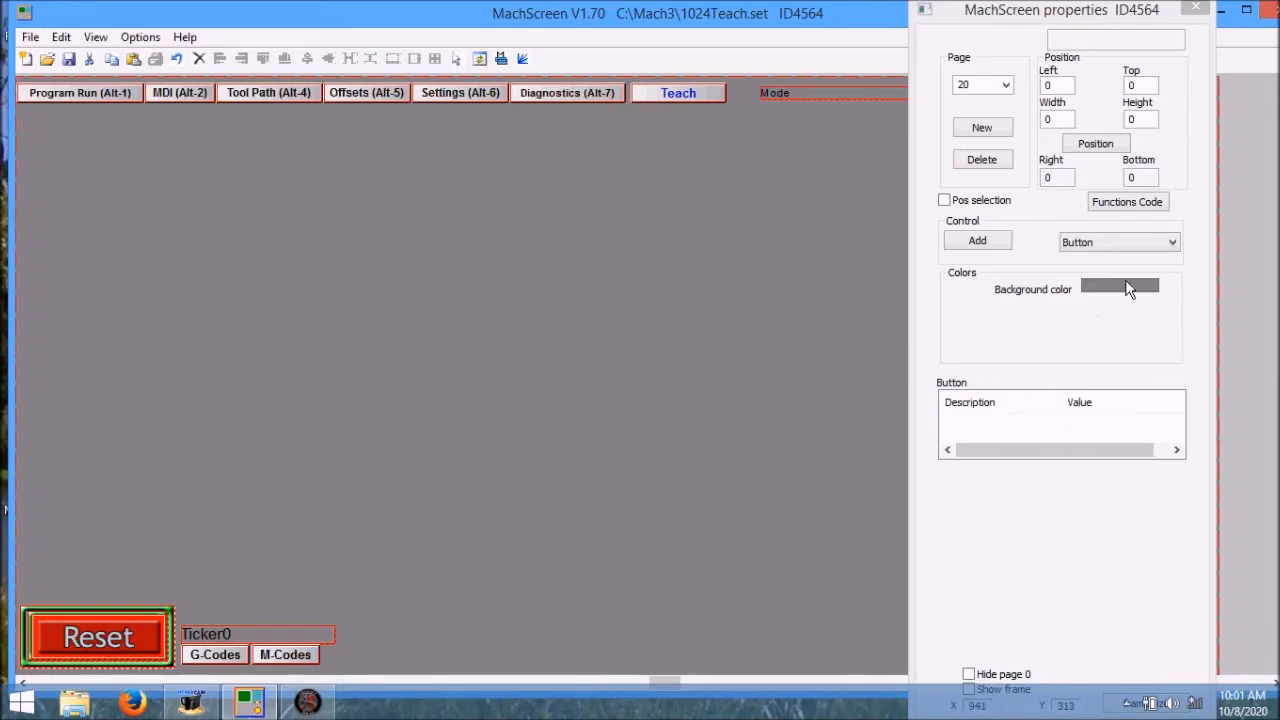
Step: Add a G-Code control to page 20 and move it to about Left 91, Top 84
left_click(1173, 246)
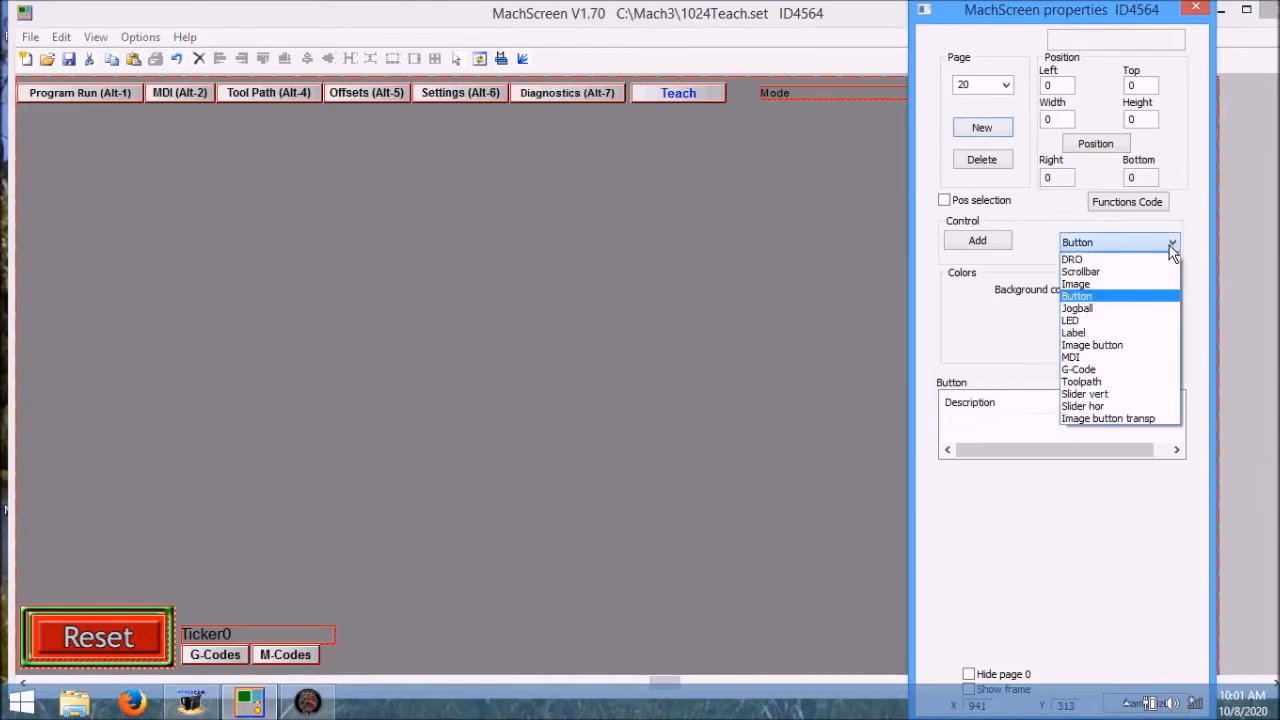
left_click(1088, 371)
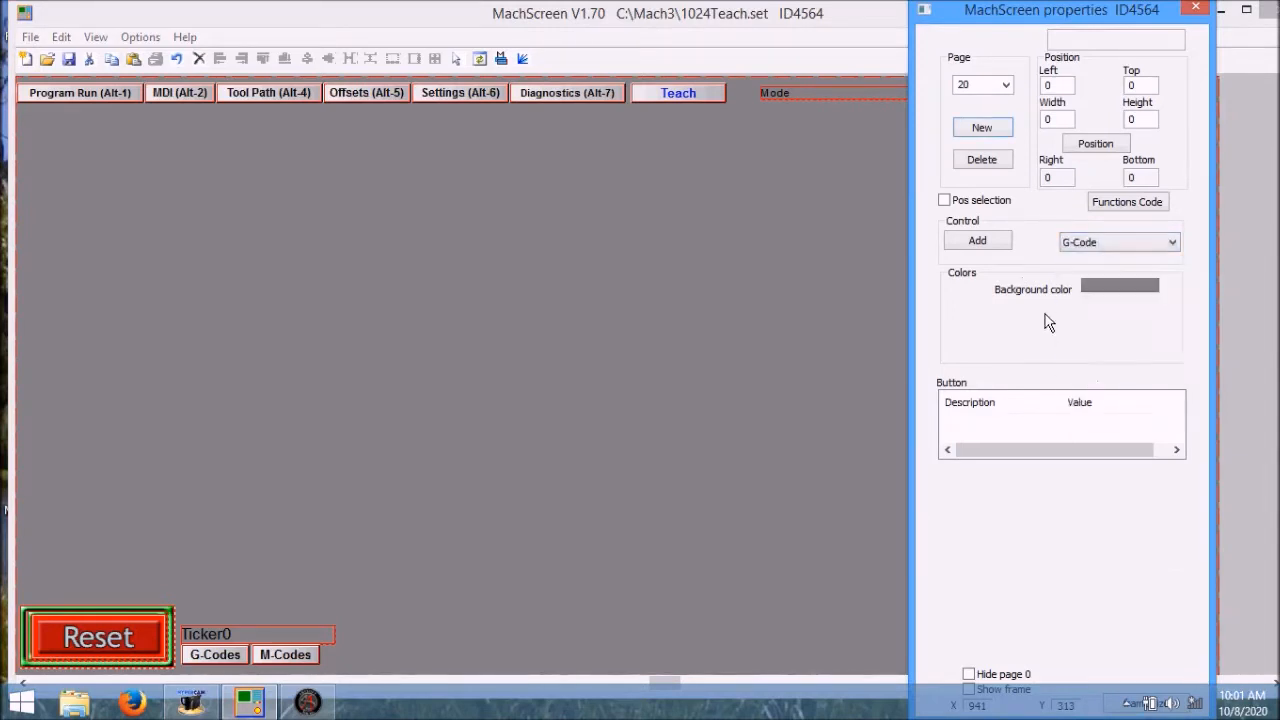
left_click(980, 242)
left_click(281, 312)
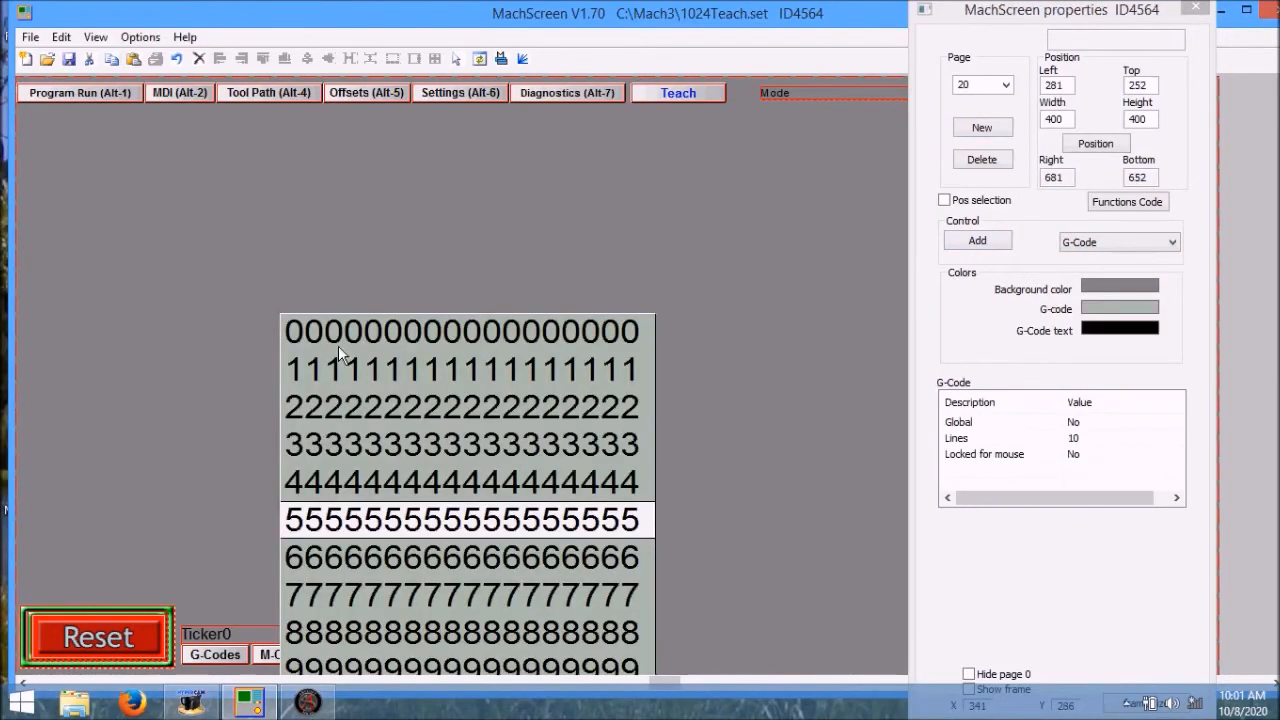
left_click_drag(223, 247, 167, 192)
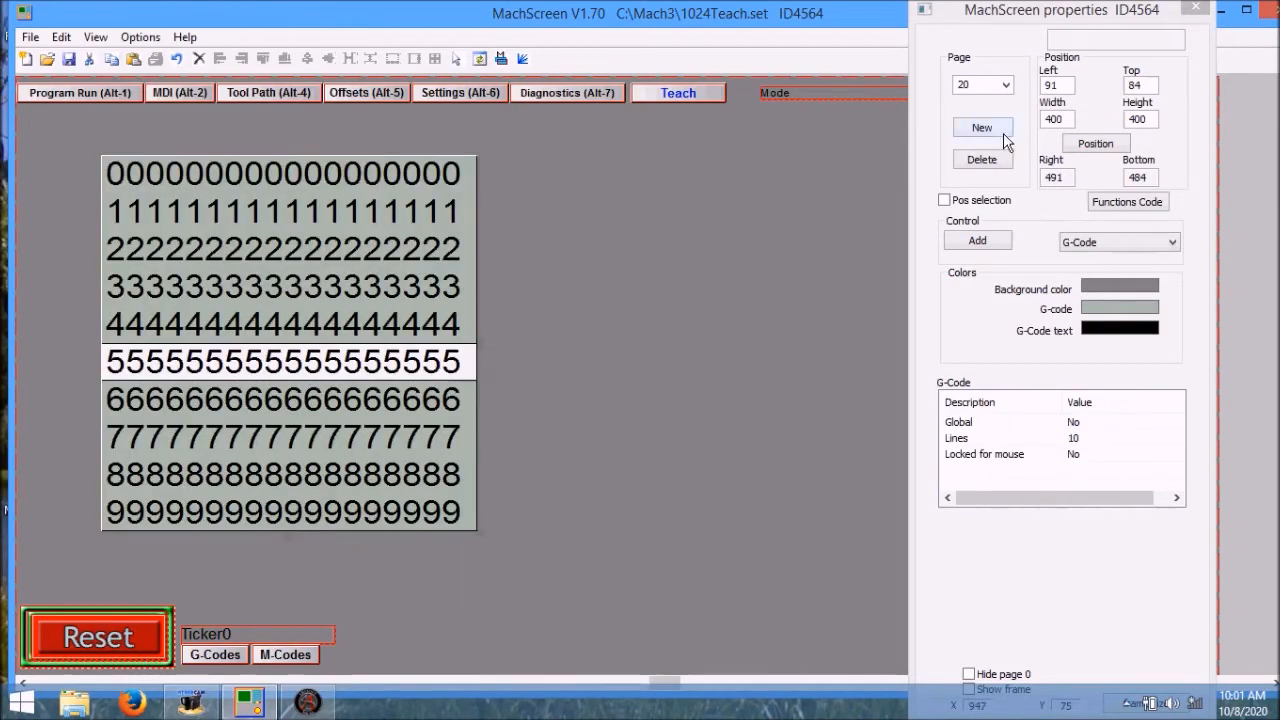
Step: Position the G-Code window at Left 10 and Top 45
double_click(1063, 84)
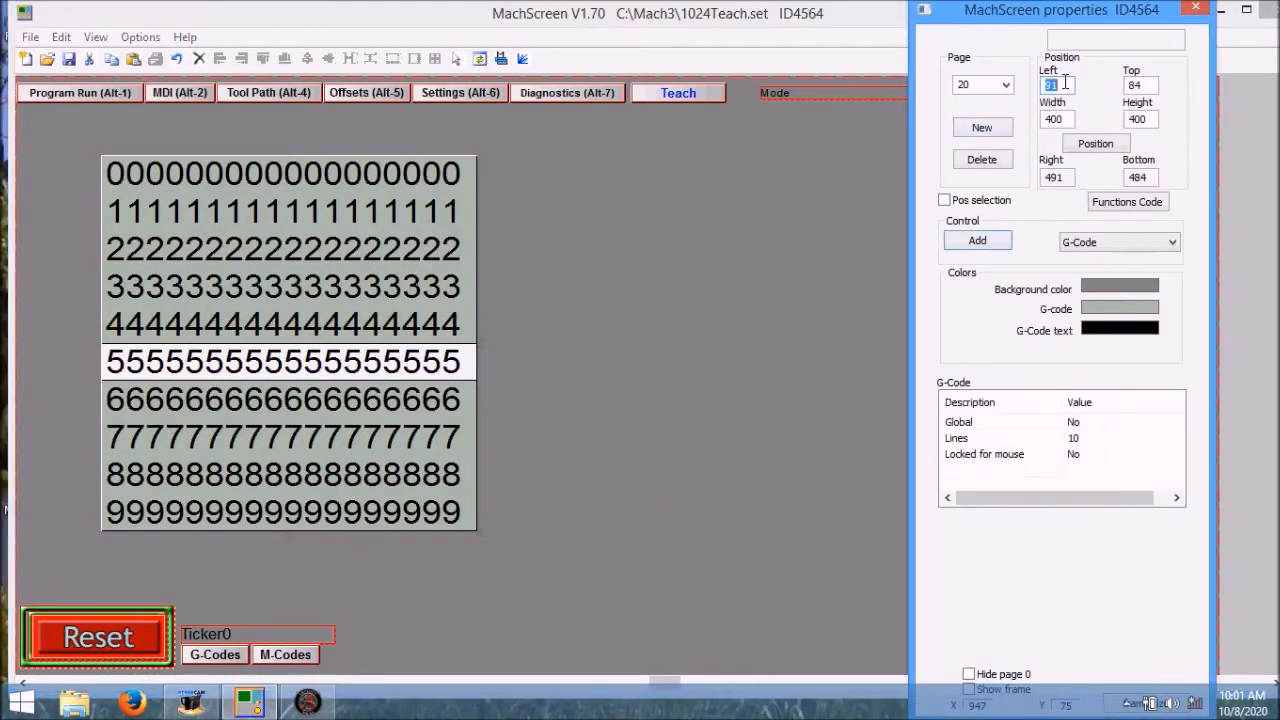
type("10")
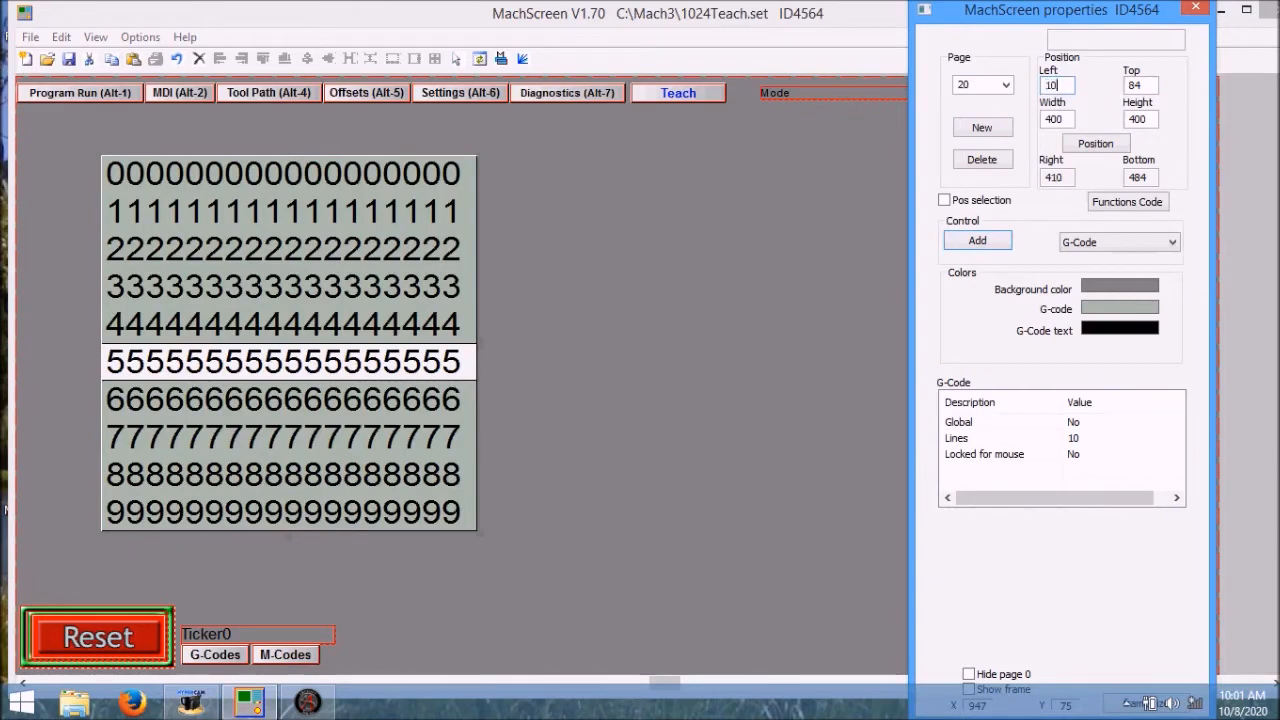
key("Return")
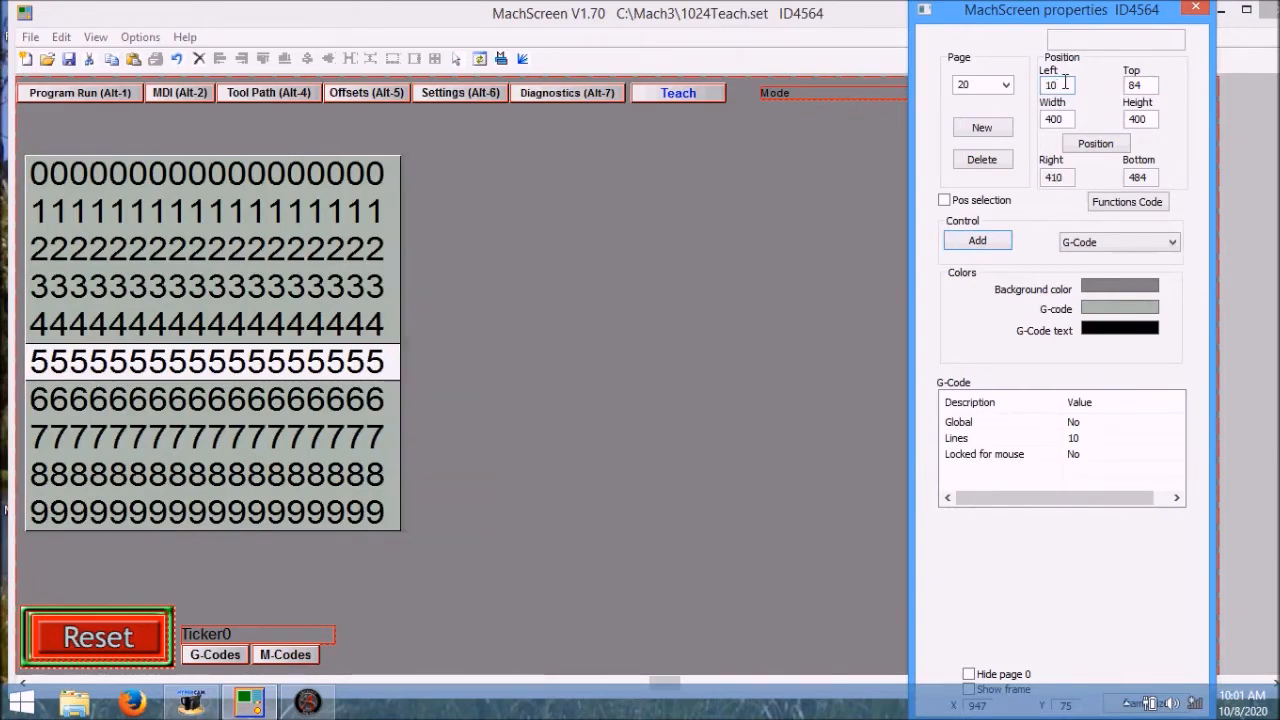
double_click(1152, 84)
type("45")
key("Return")
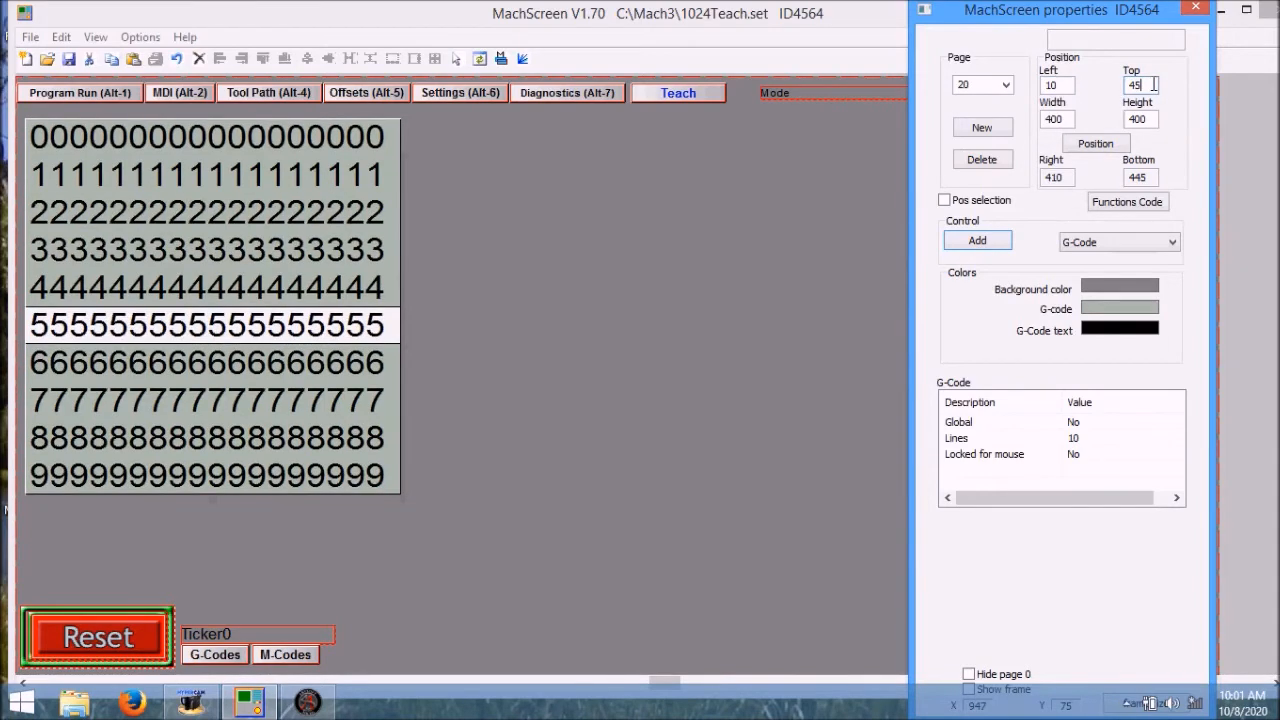
Step: Resize the G-Code window to a width of 345 and a height of 510
double_click(1069, 119)
type("345")
key("Return")
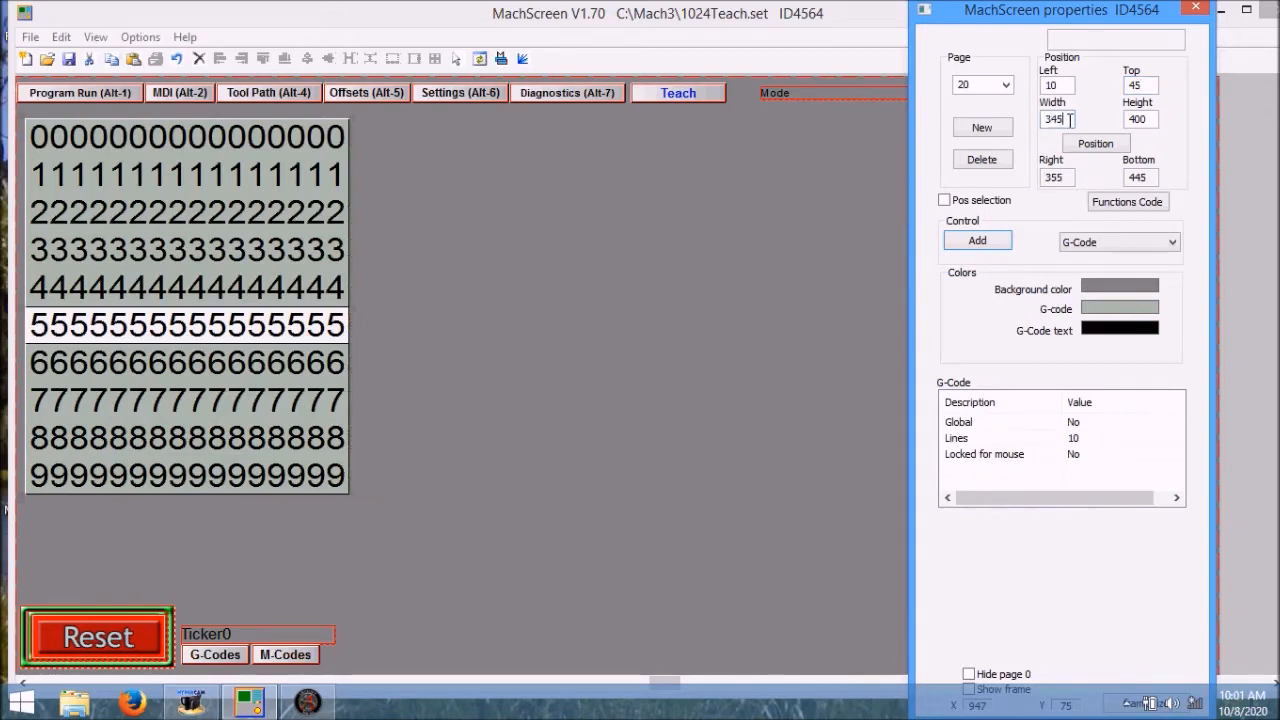
double_click(1151, 120)
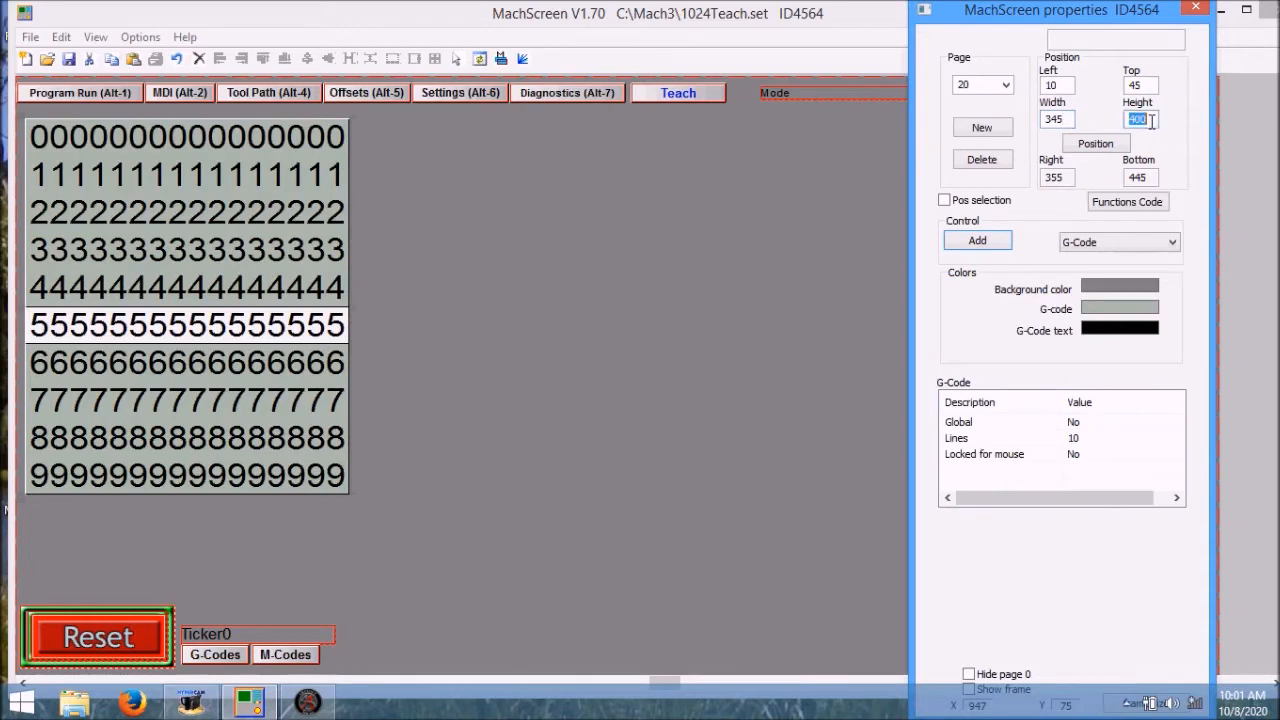
type("510")
key("Return")
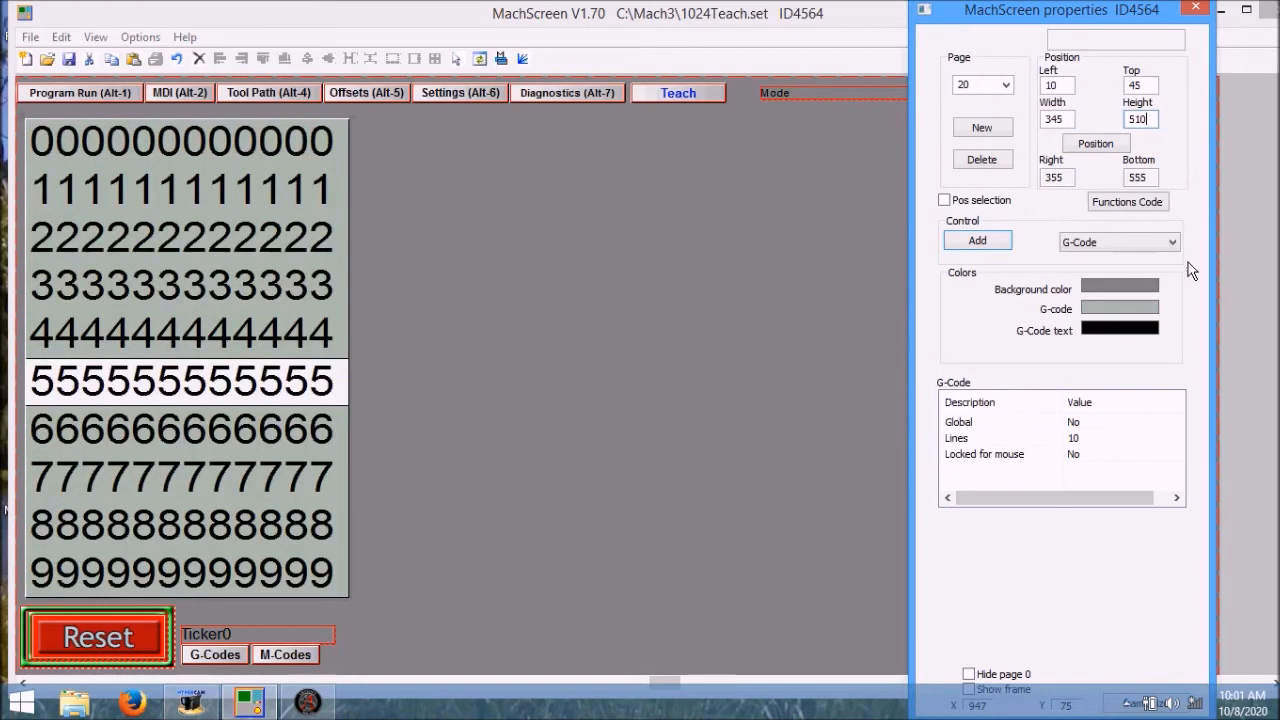
Step: Set the number of lines in the G-Code window to 30
left_click(1105, 440)
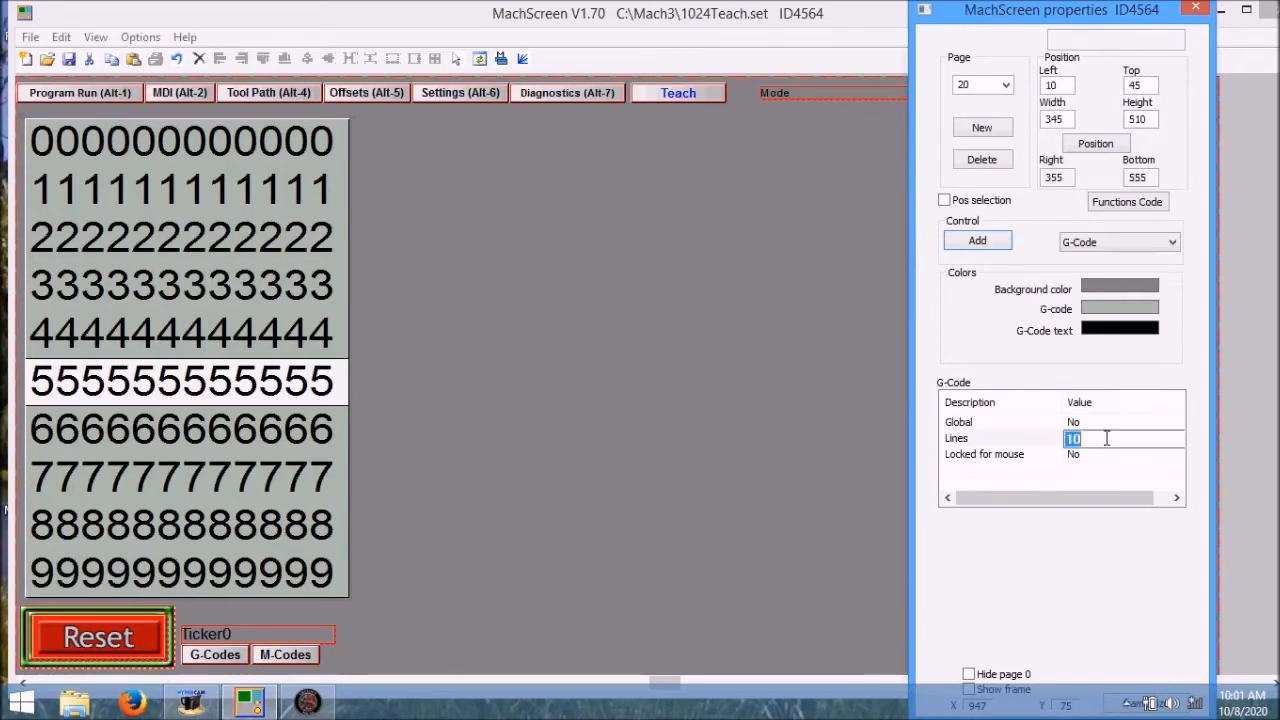
type("3")
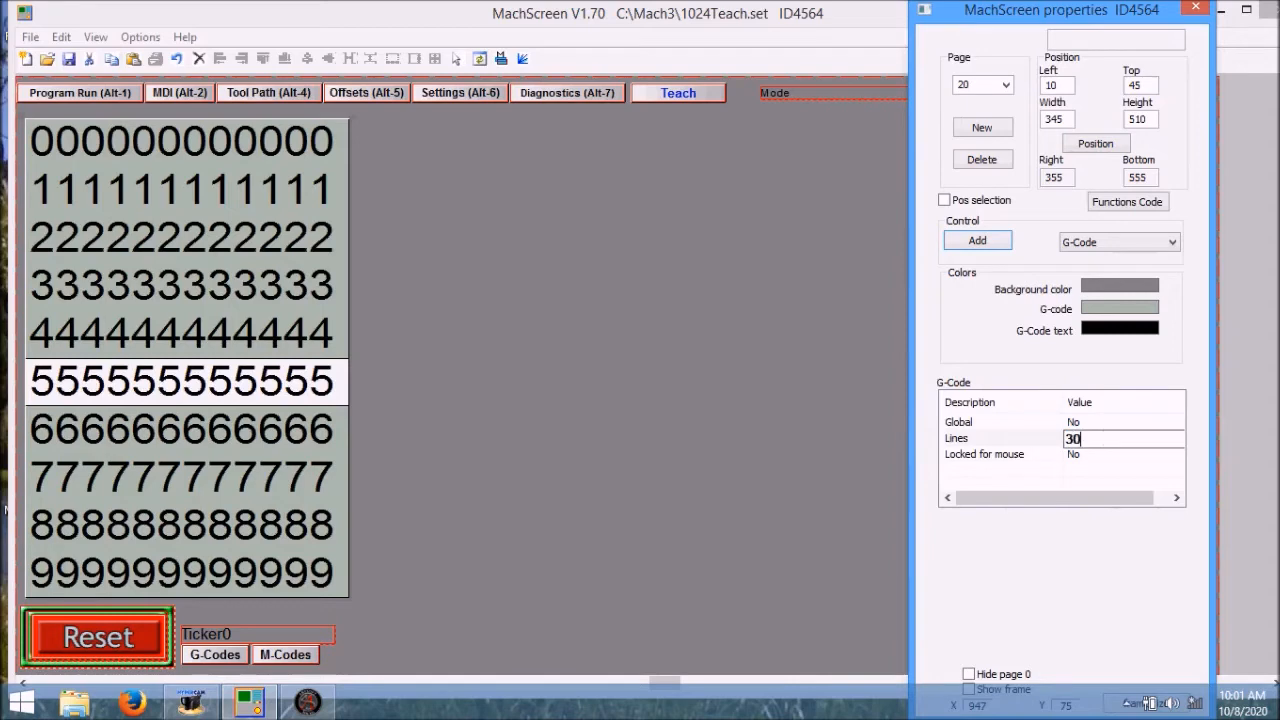
type("0")
key("Return")
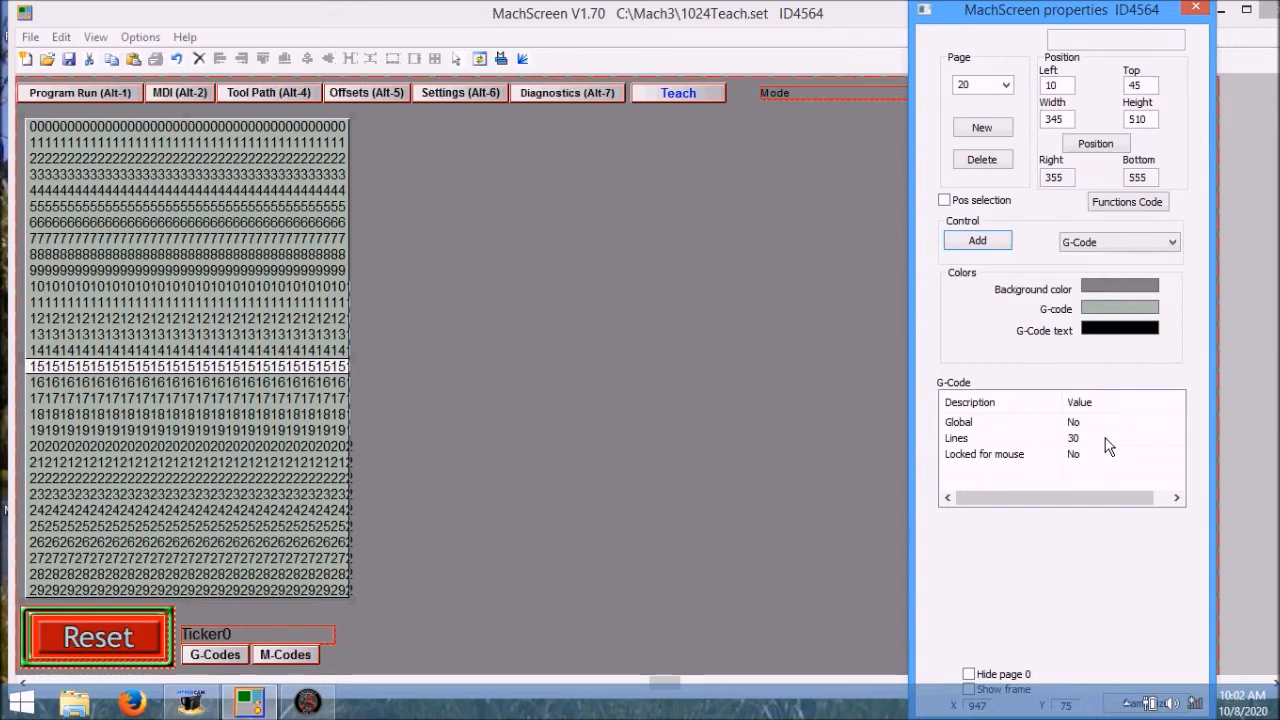
Step: Add a Label control to page 20 beside the G-Code window at about Left 455, Top 72
left_click(1173, 243)
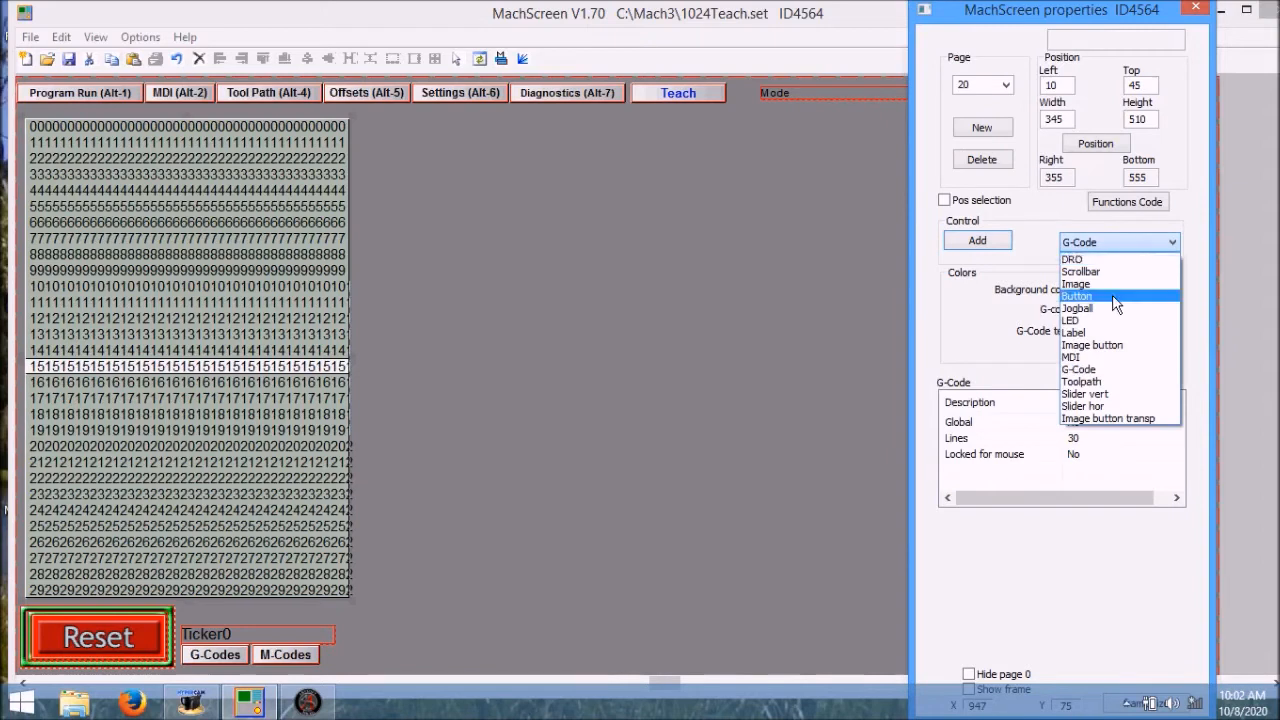
left_click(1096, 334)
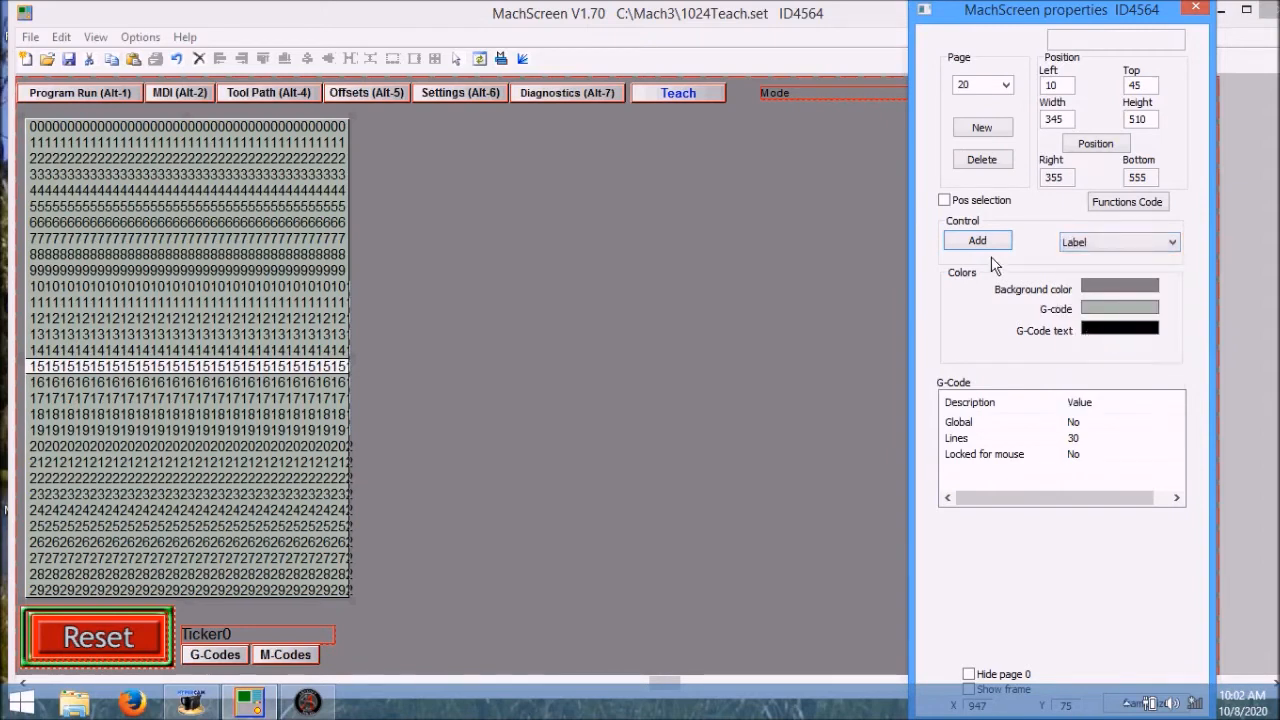
left_click(968, 242)
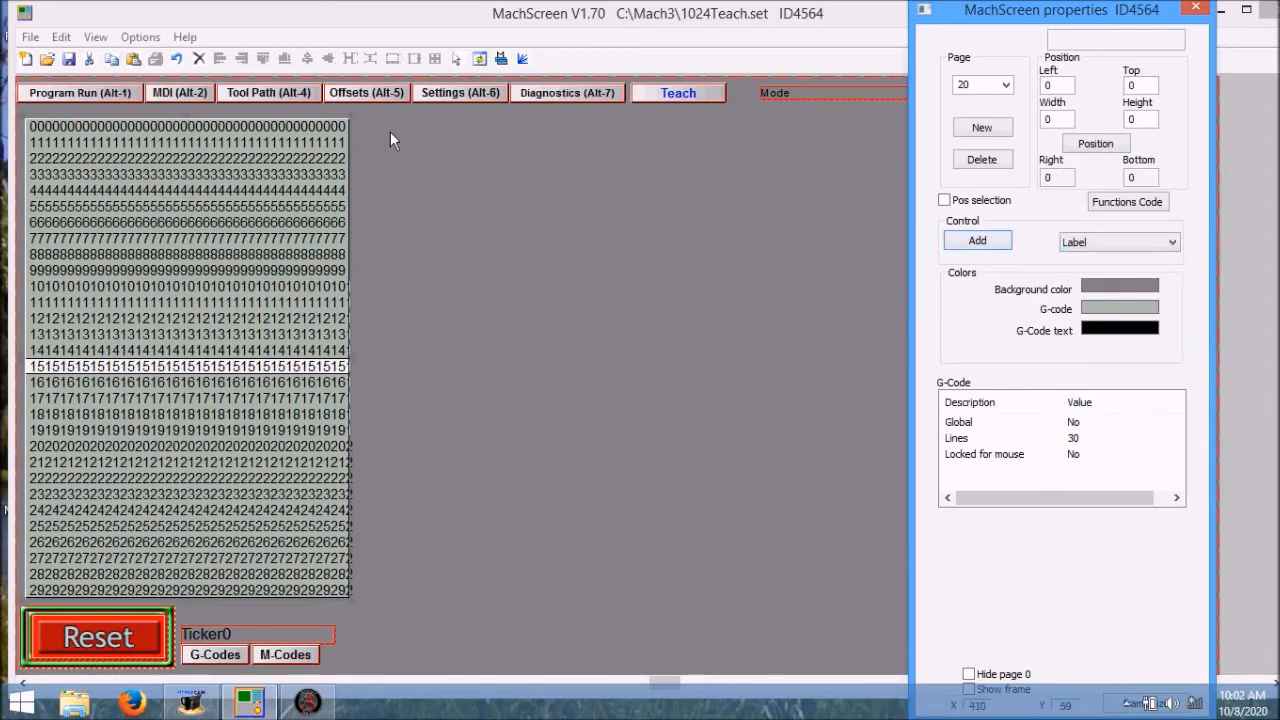
left_click(443, 134)
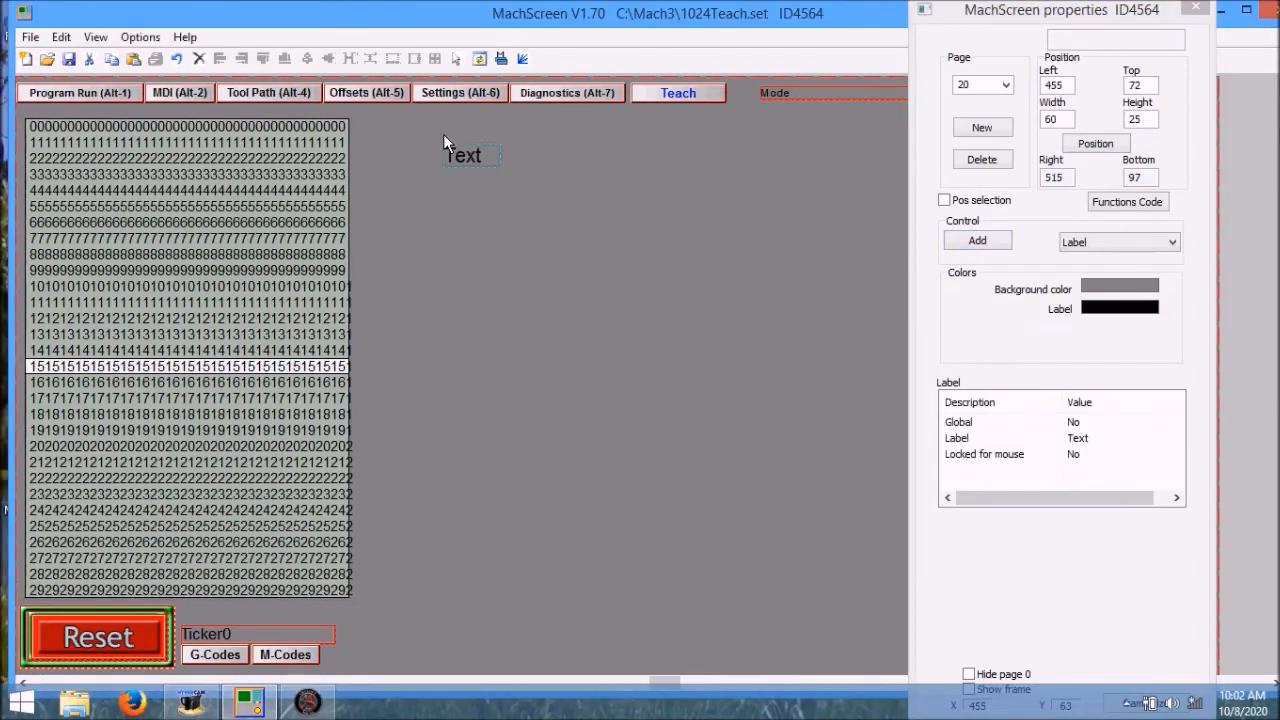
Step: Position the new label at Left 405 and Top 45, with a width of 100 and a height of 20
double_click(1069, 85)
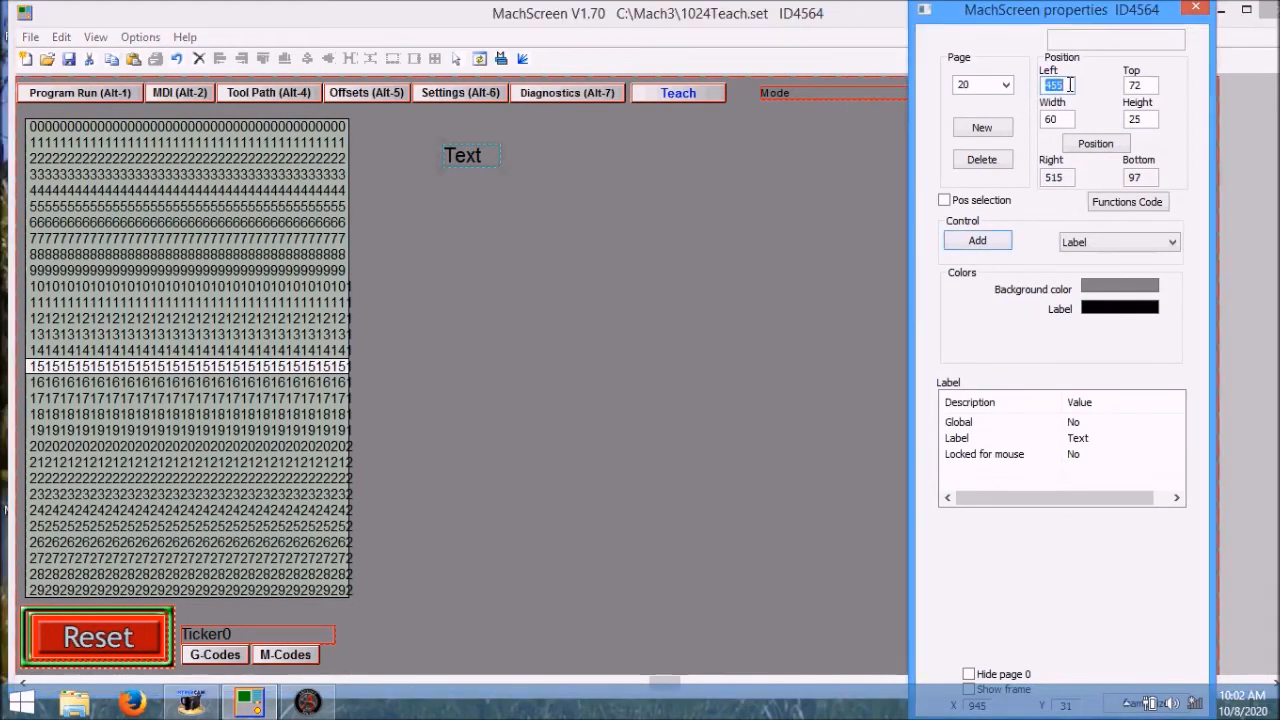
type("405")
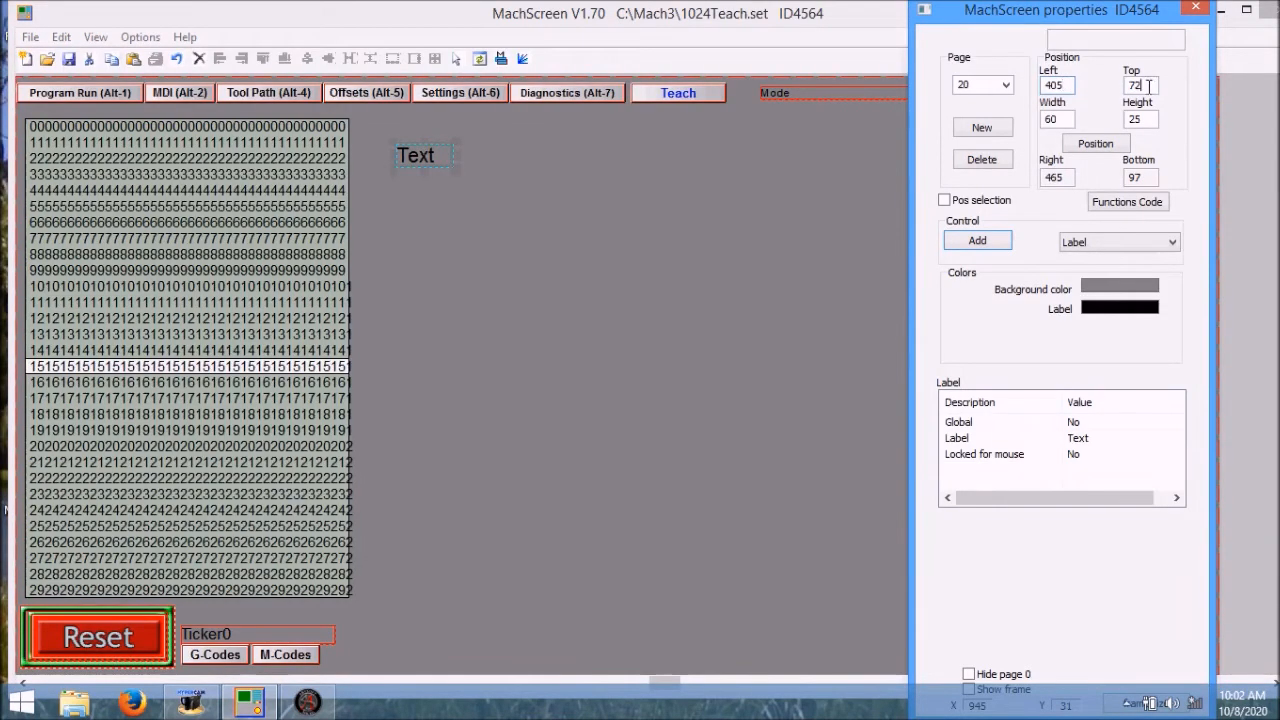
double_click(1149, 86)
type("45")
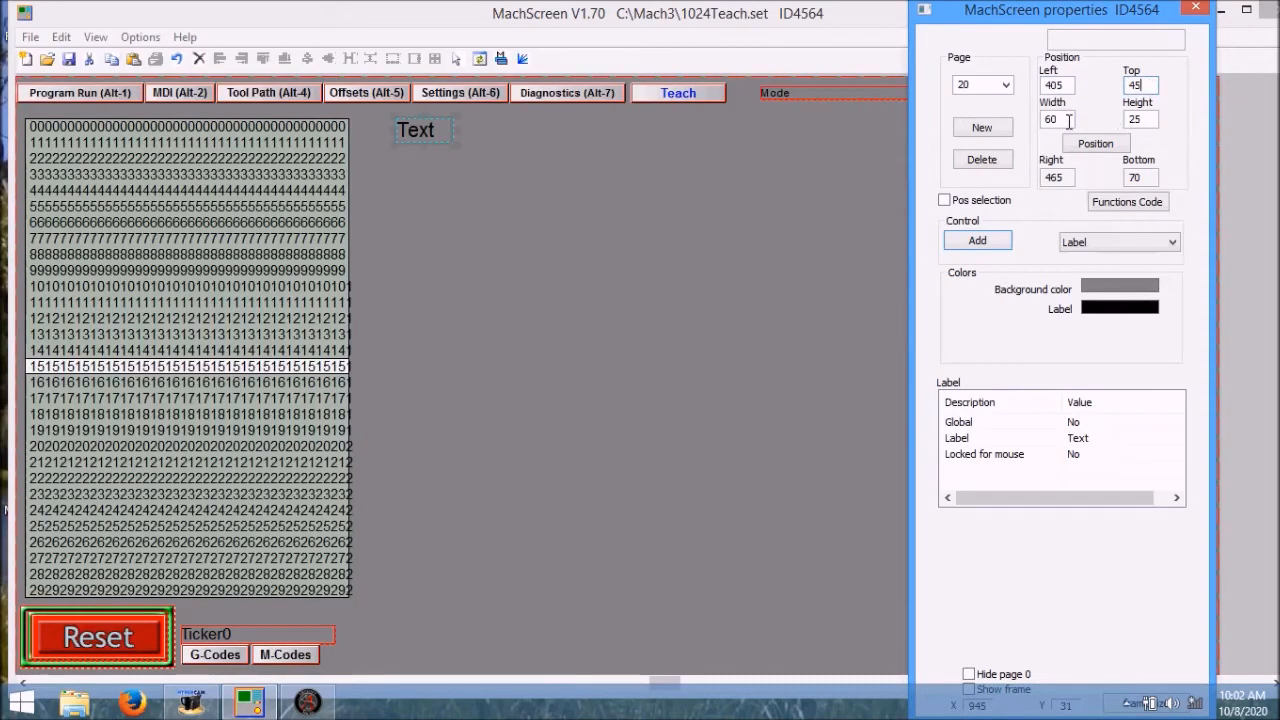
double_click(1069, 120)
type("100")
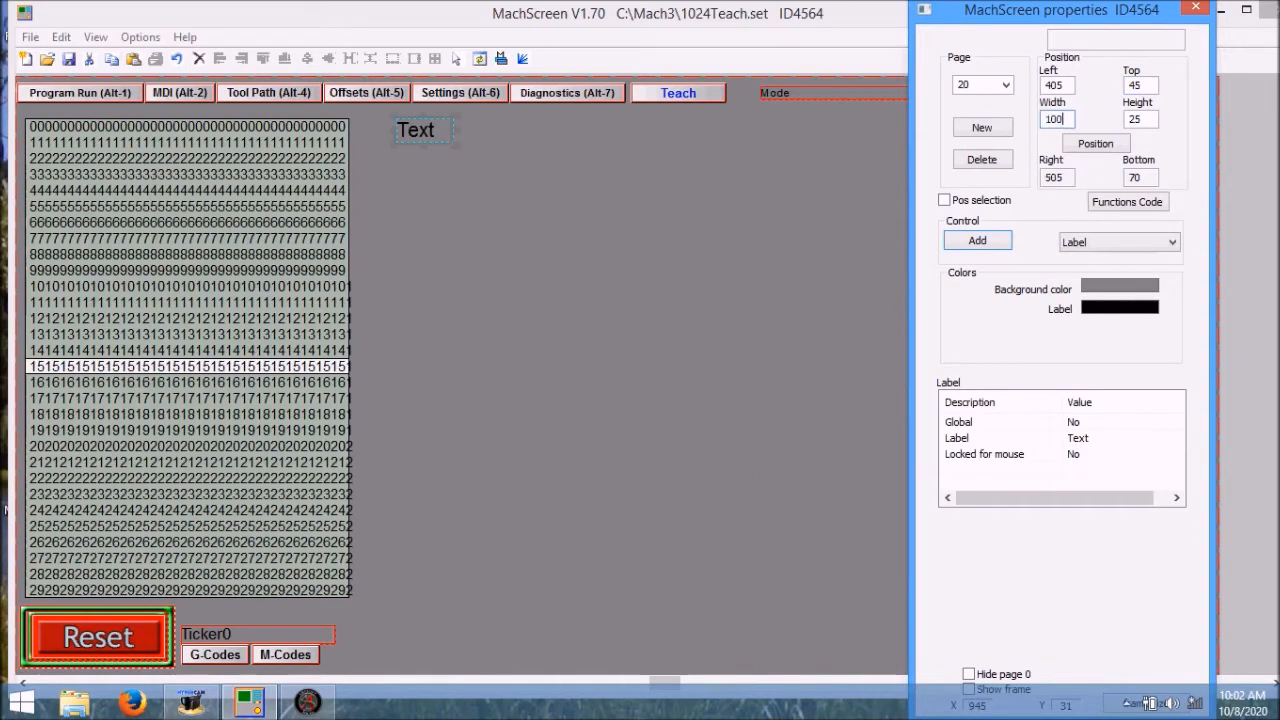
double_click(1150, 120)
type("20")
key("Return")
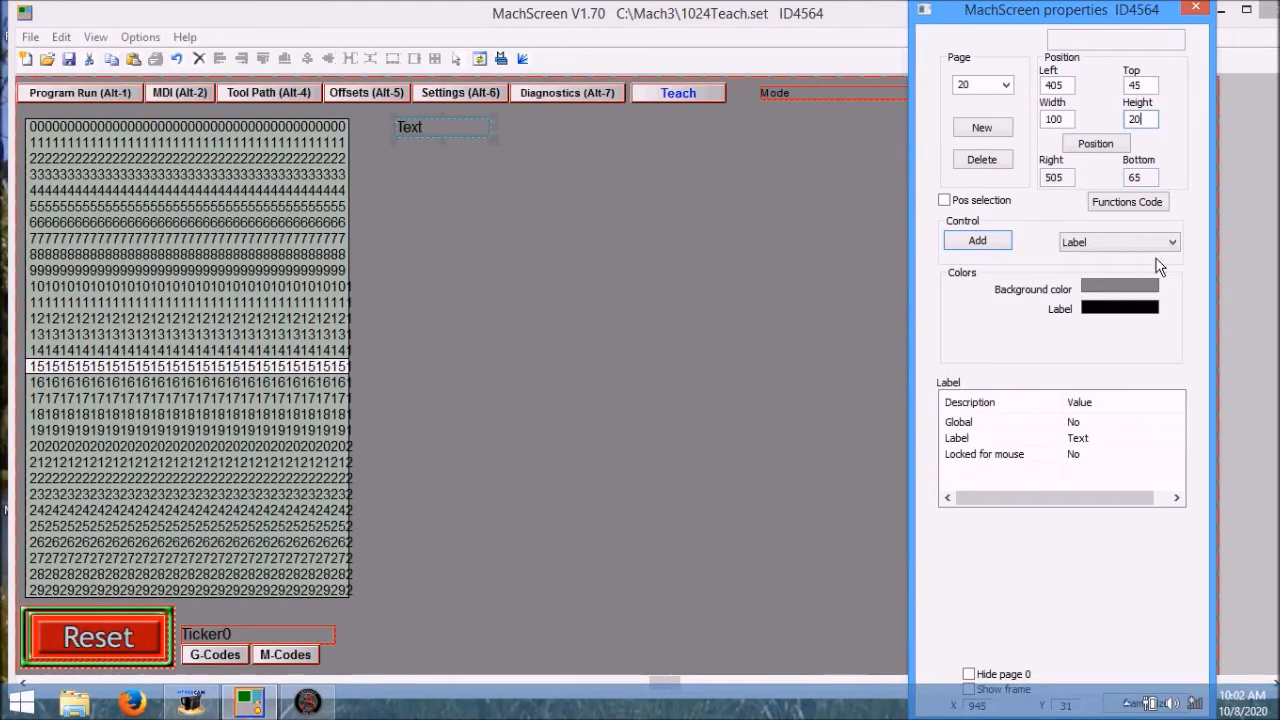
Step: Change the label's text to "Teach File"
left_click(1108, 446)
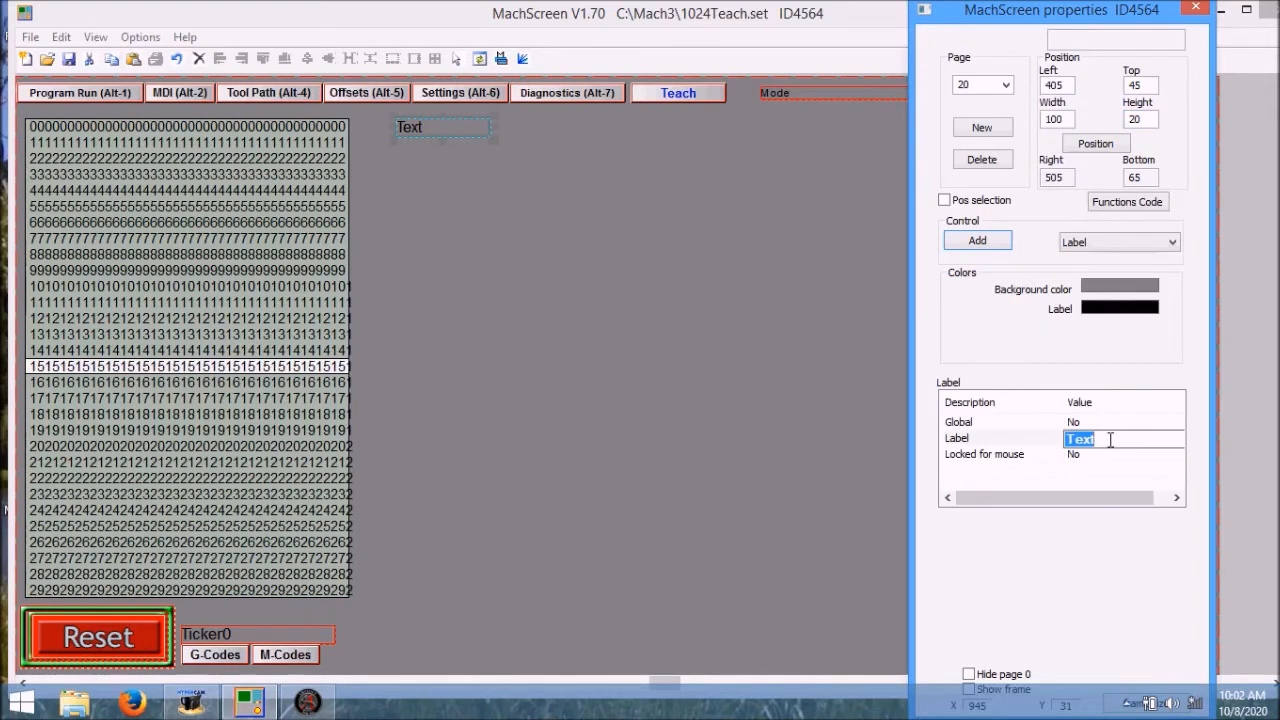
type("Tea")
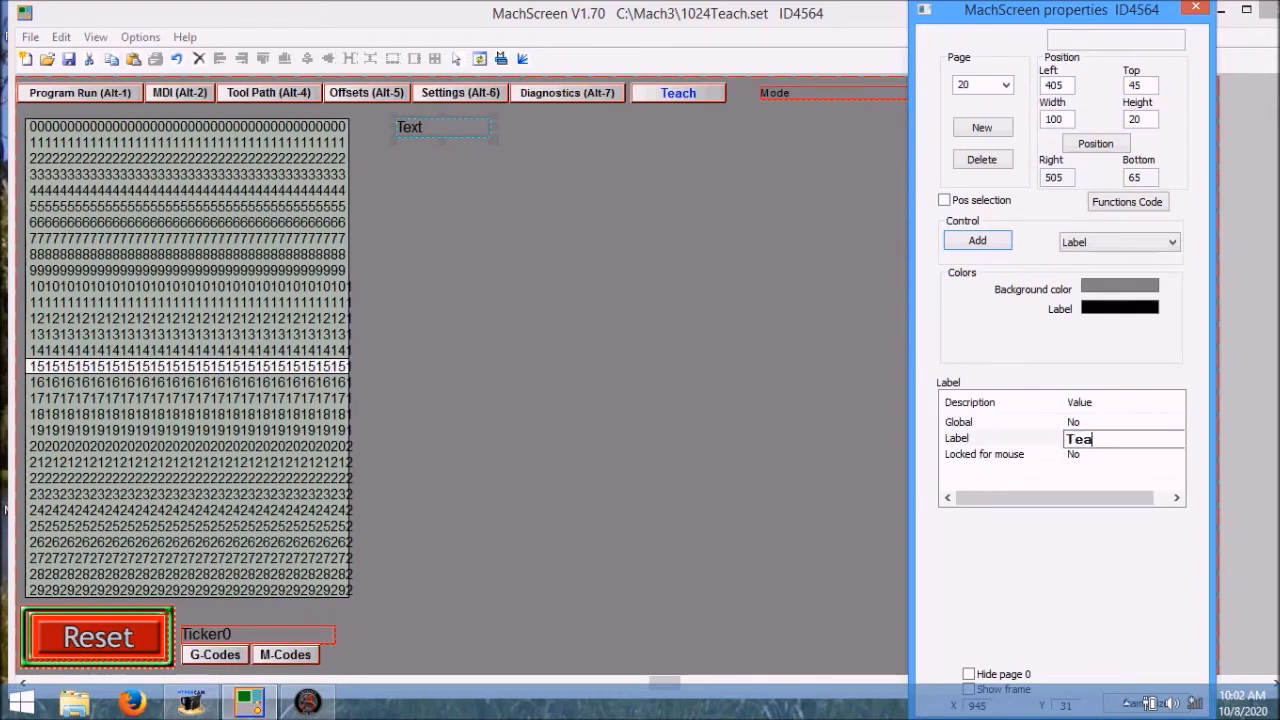
type("ch File")
key("Return")
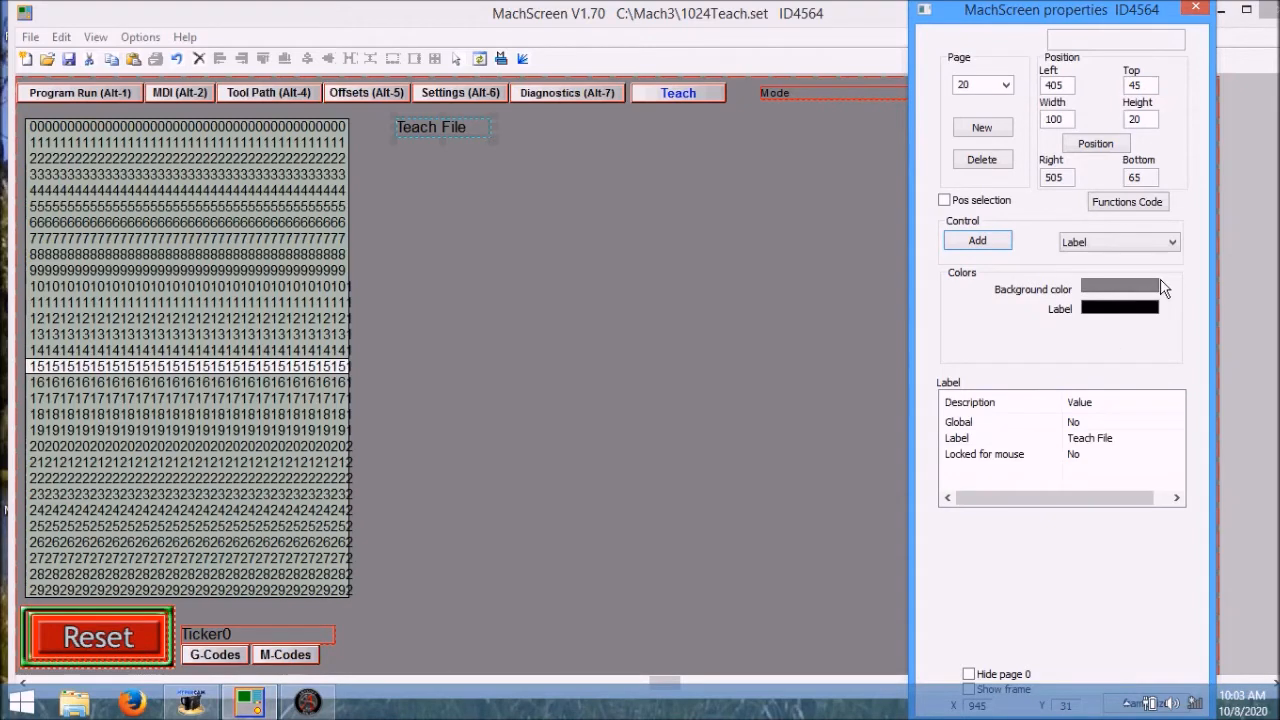
Step: Add a second label beside Teach File and set it to Left 540, Top 45, Width 100 and Height 20
left_click(970, 242)
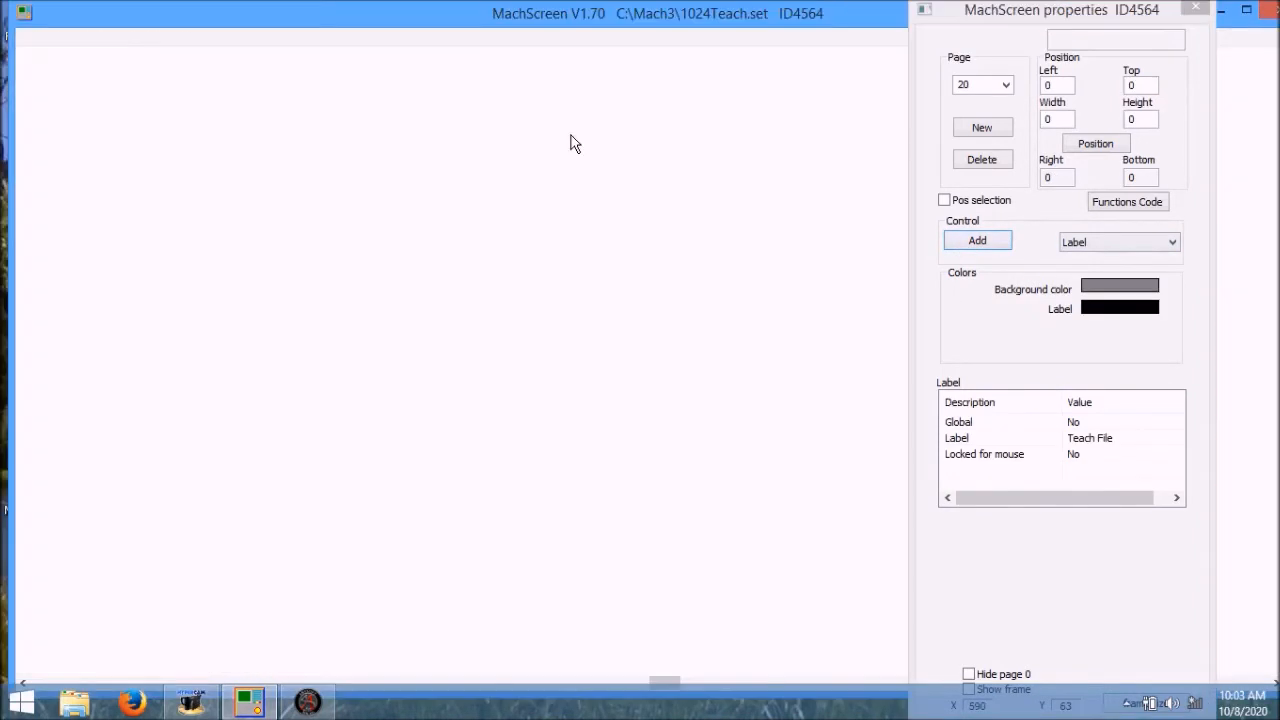
left_click(573, 143)
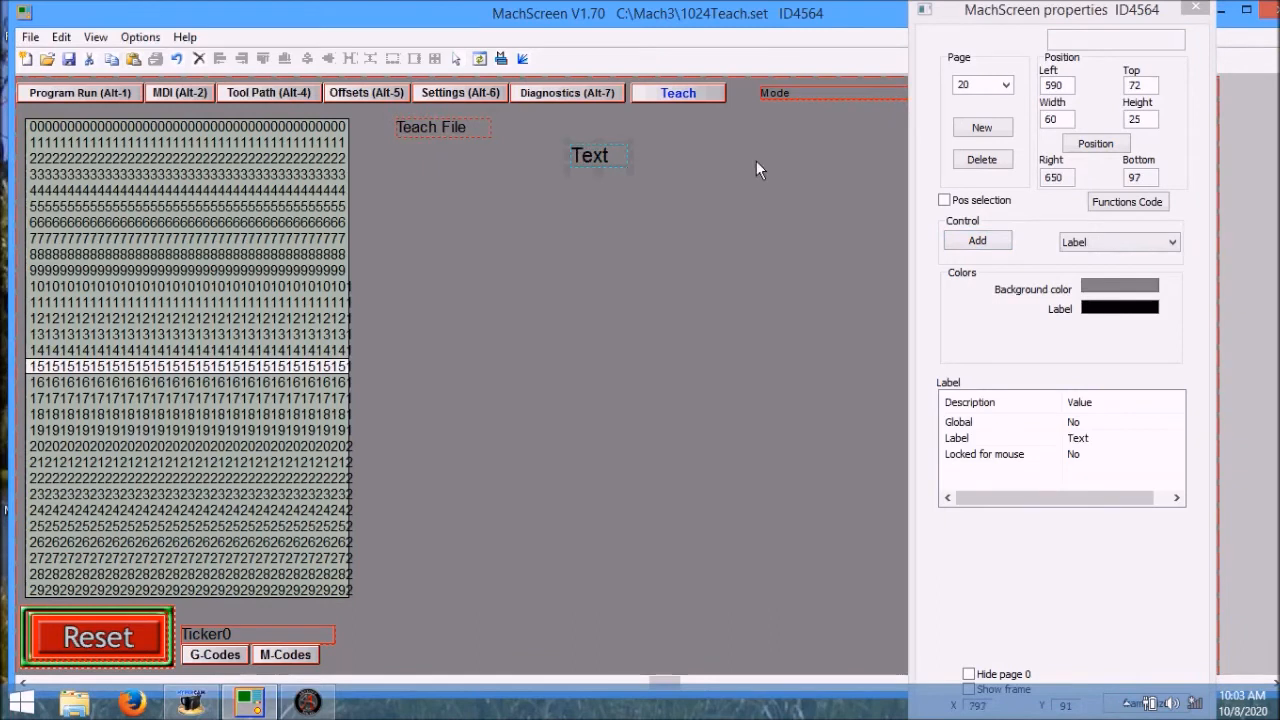
double_click(1070, 85)
type("540")
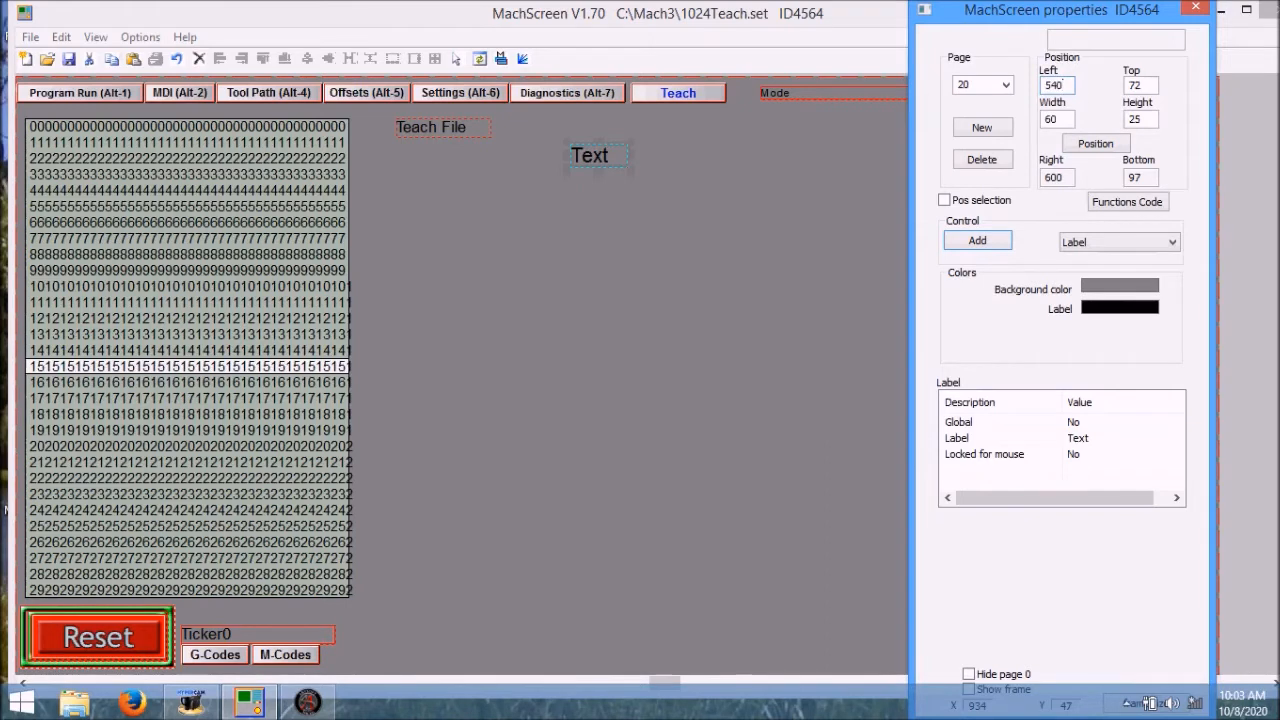
double_click(1140, 85)
type("45")
double_click(1050, 119)
type("100")
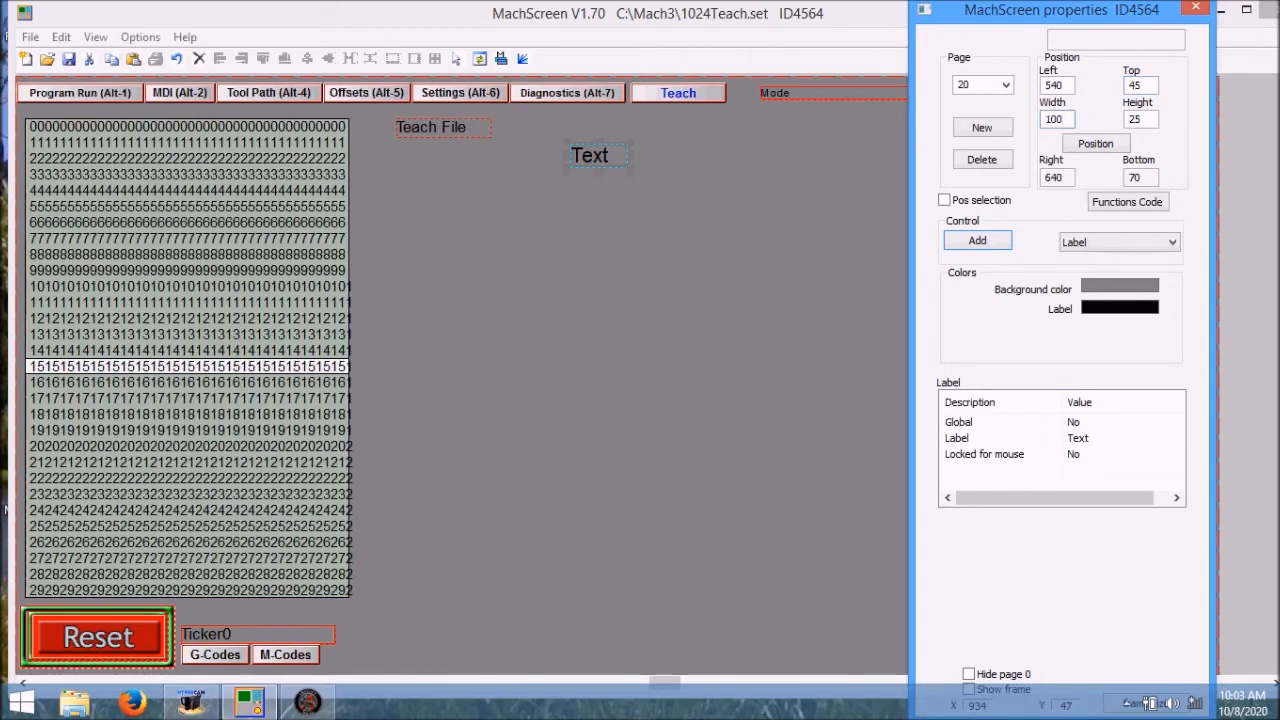
double_click(1150, 119)
type("20")
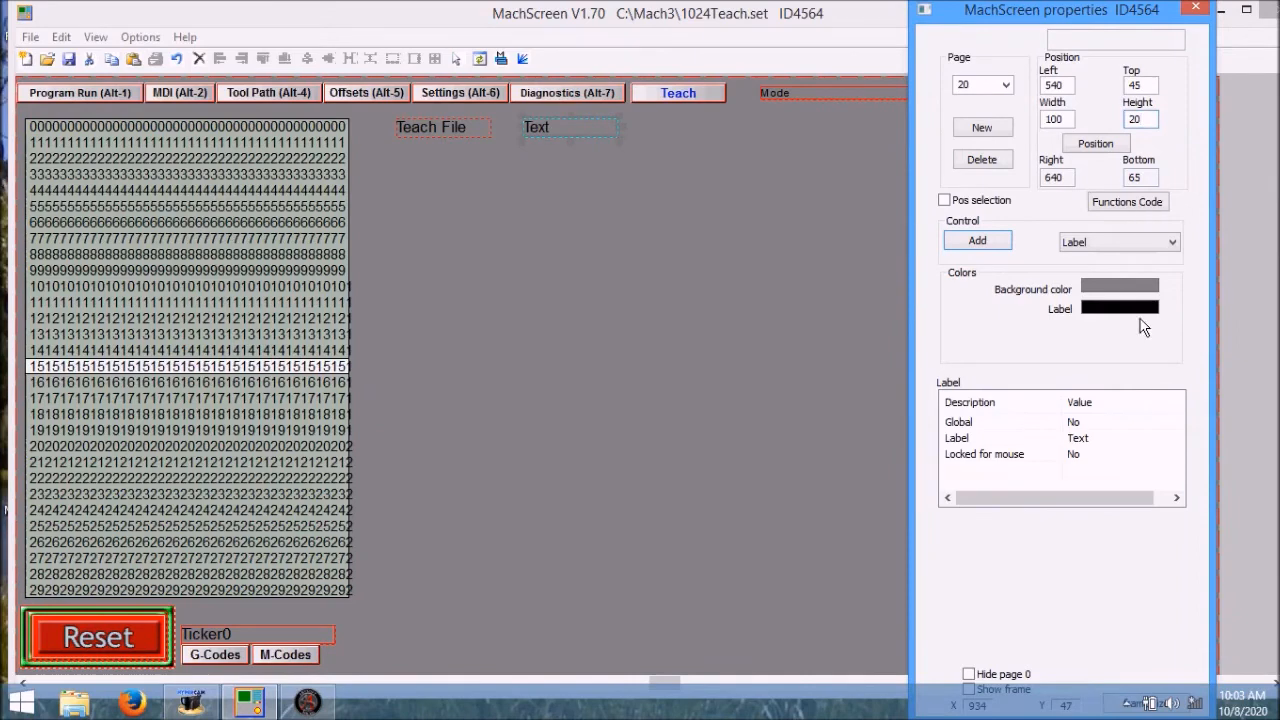
Step: Change the second label's text to "New File"
left_click(1116, 438)
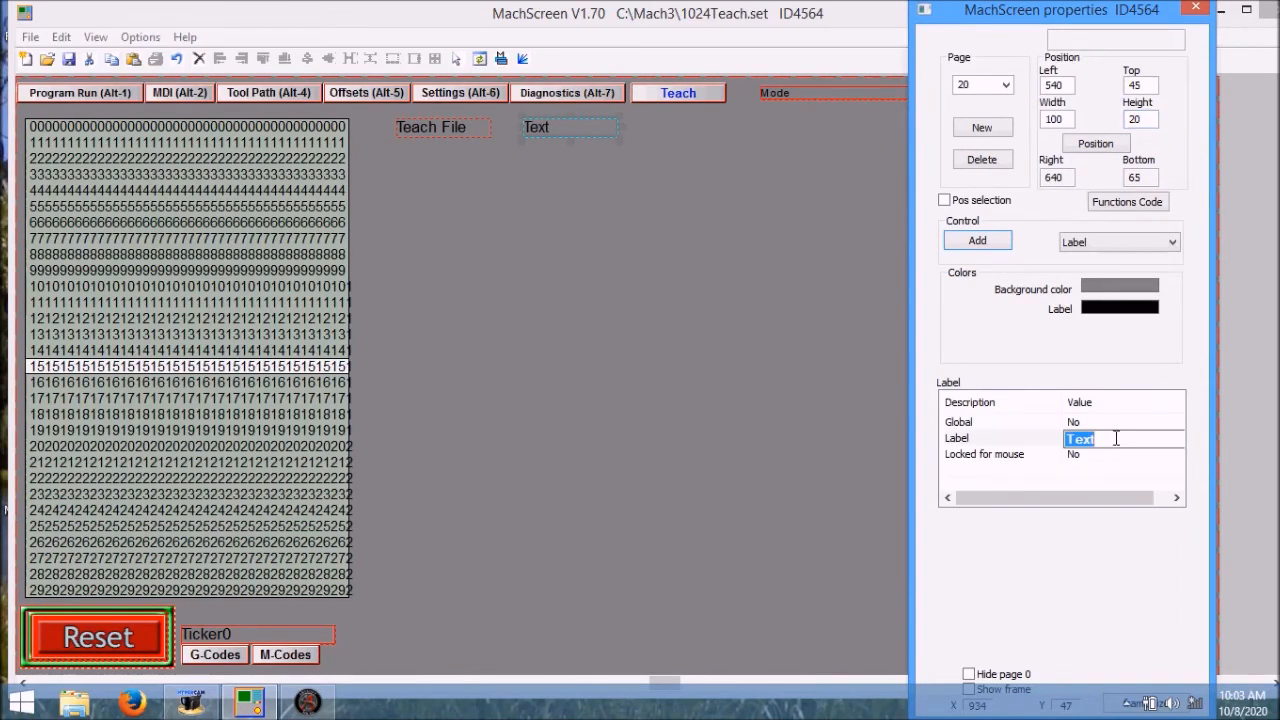
type("New File")
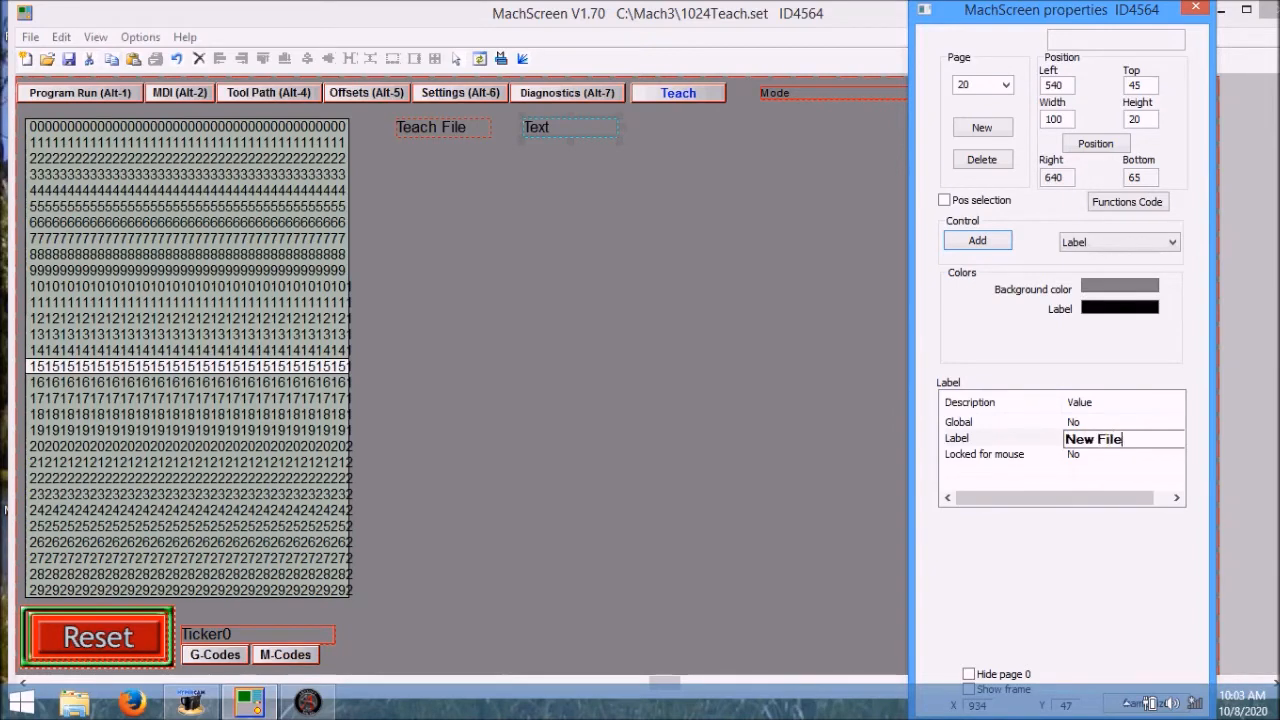
key("Return")
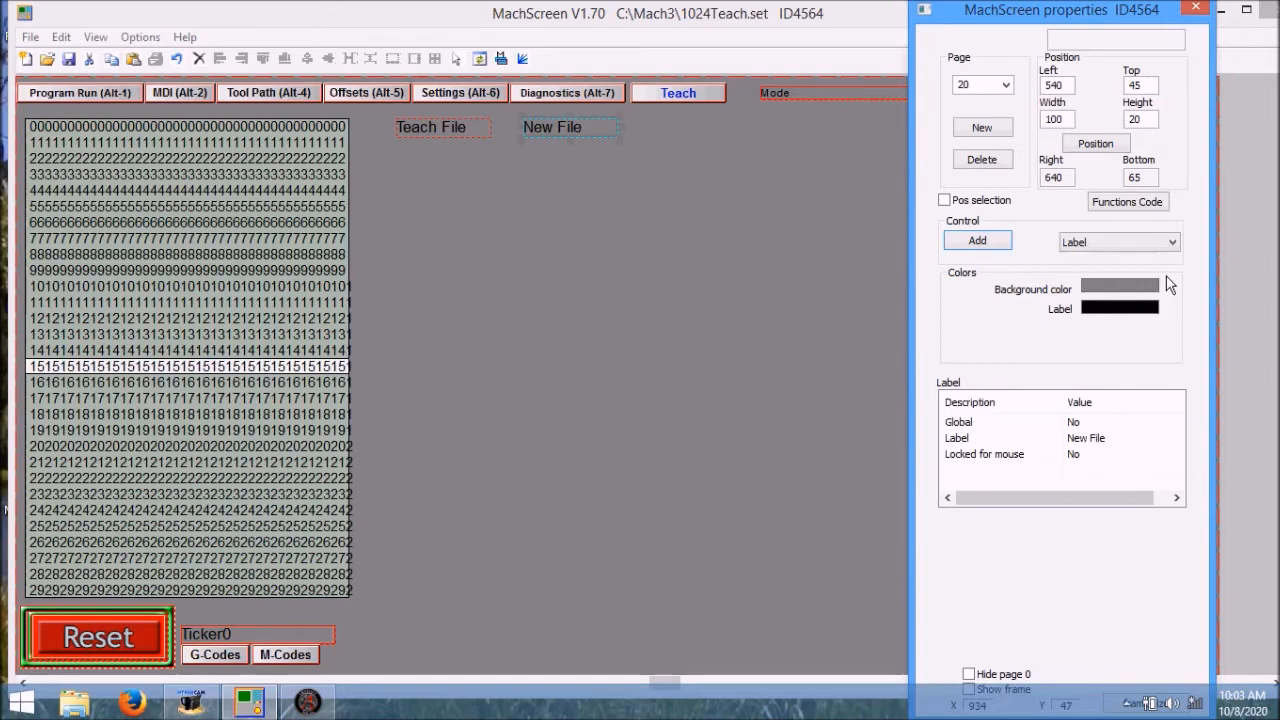
Step: Add a DRO control to the page beyond the New File label, at about Left 747, Top 82
left_click(1173, 242)
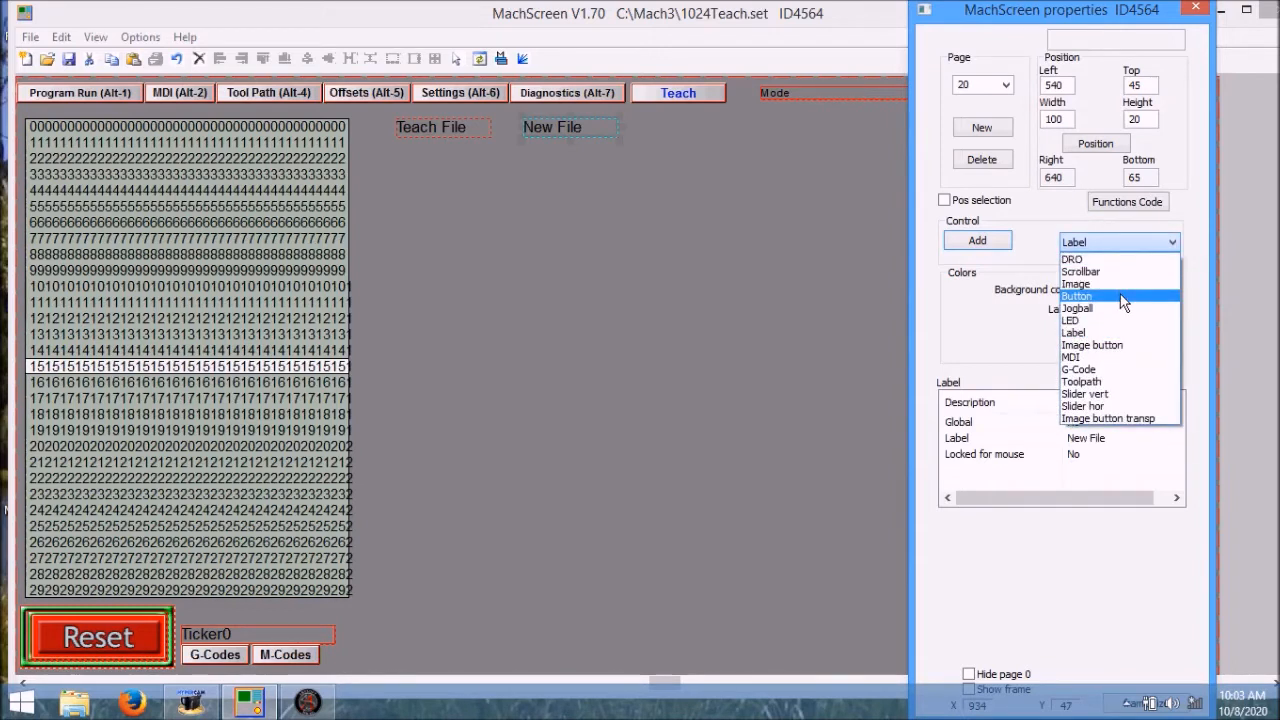
left_click(1104, 260)
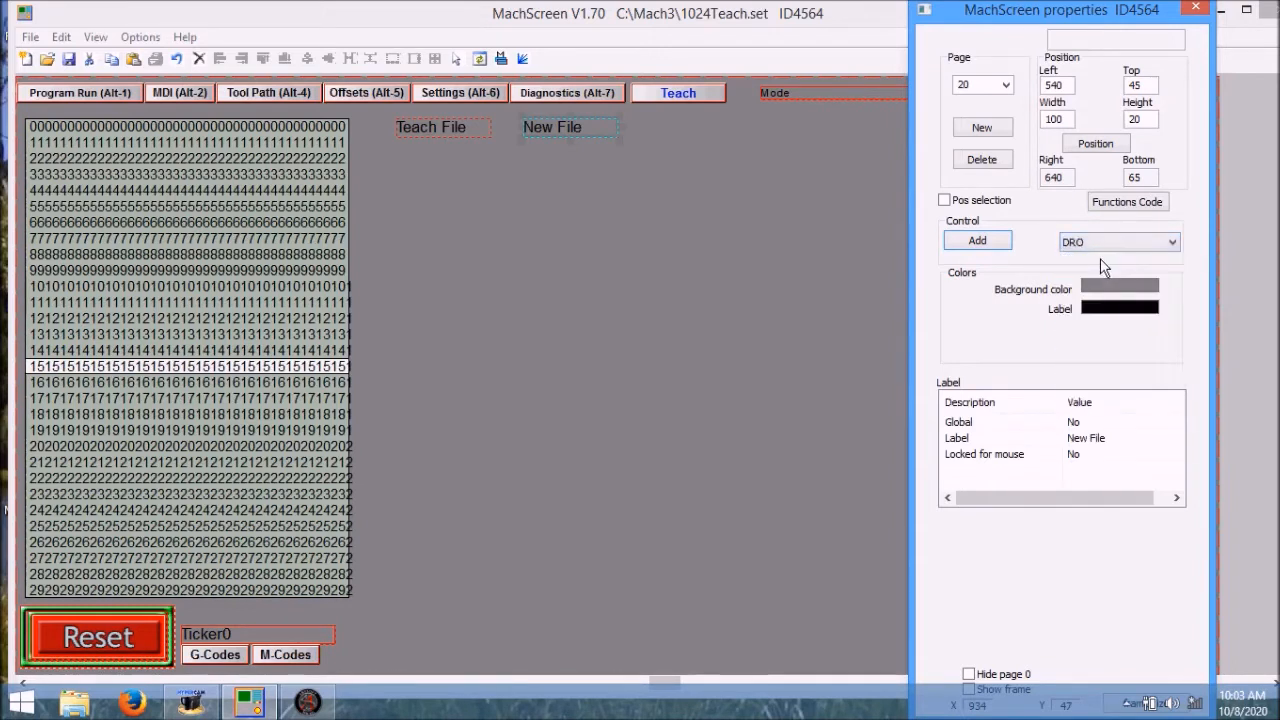
left_click(986, 250)
left_click(718, 143)
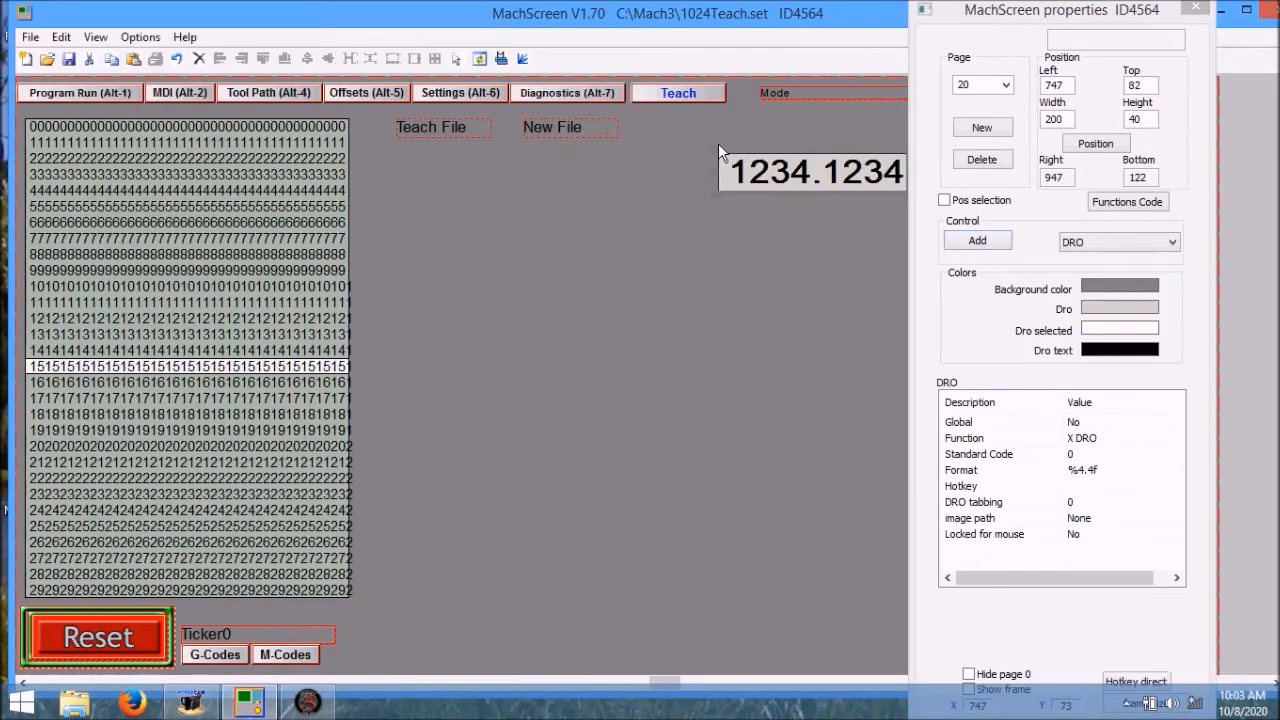
Step: Position the DRO at Left 660 and Top 45, with a width of 160 and a height of 20
left_click(1068, 86)
double_click(1068, 86)
type("660")
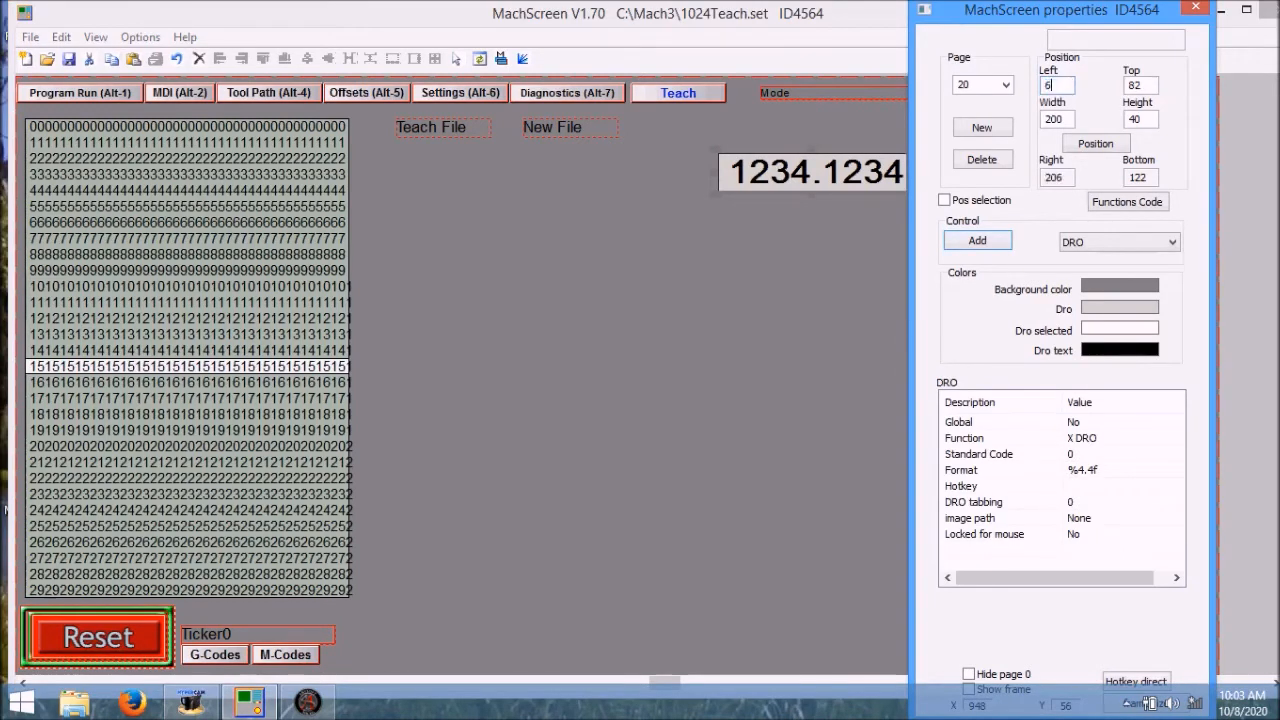
double_click(1148, 86)
type("45")
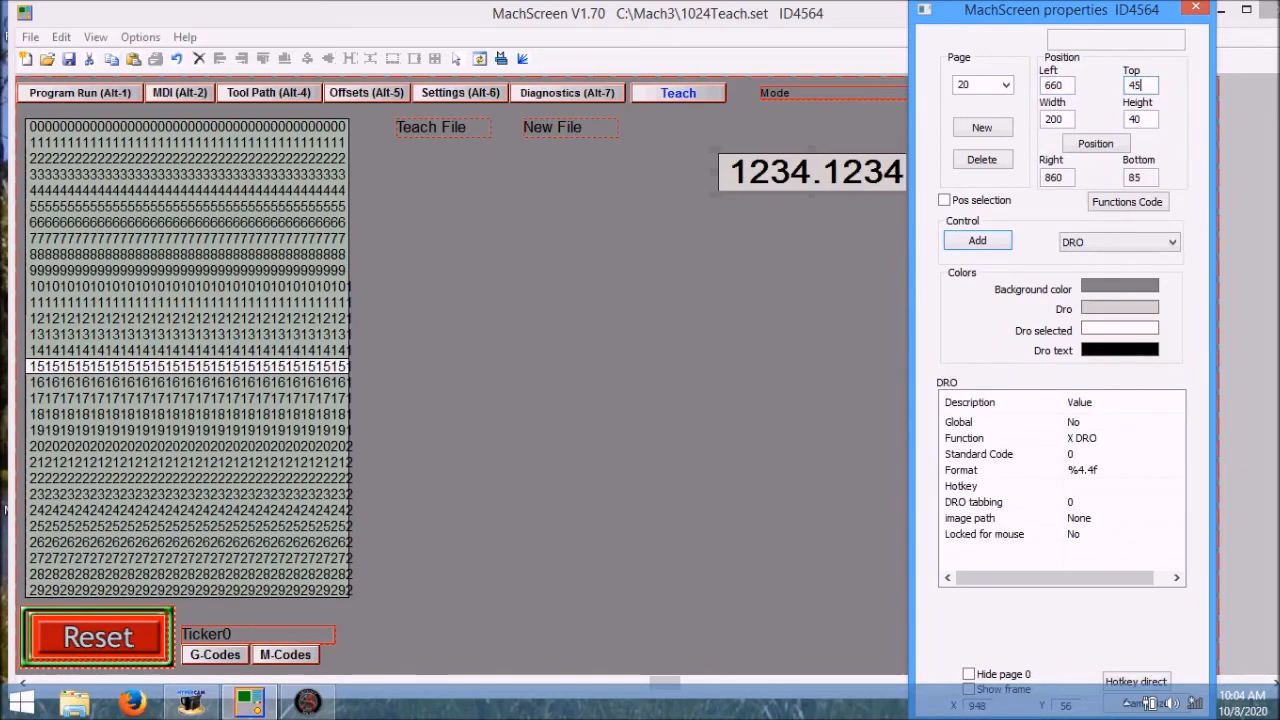
double_click(1071, 120)
type("160")
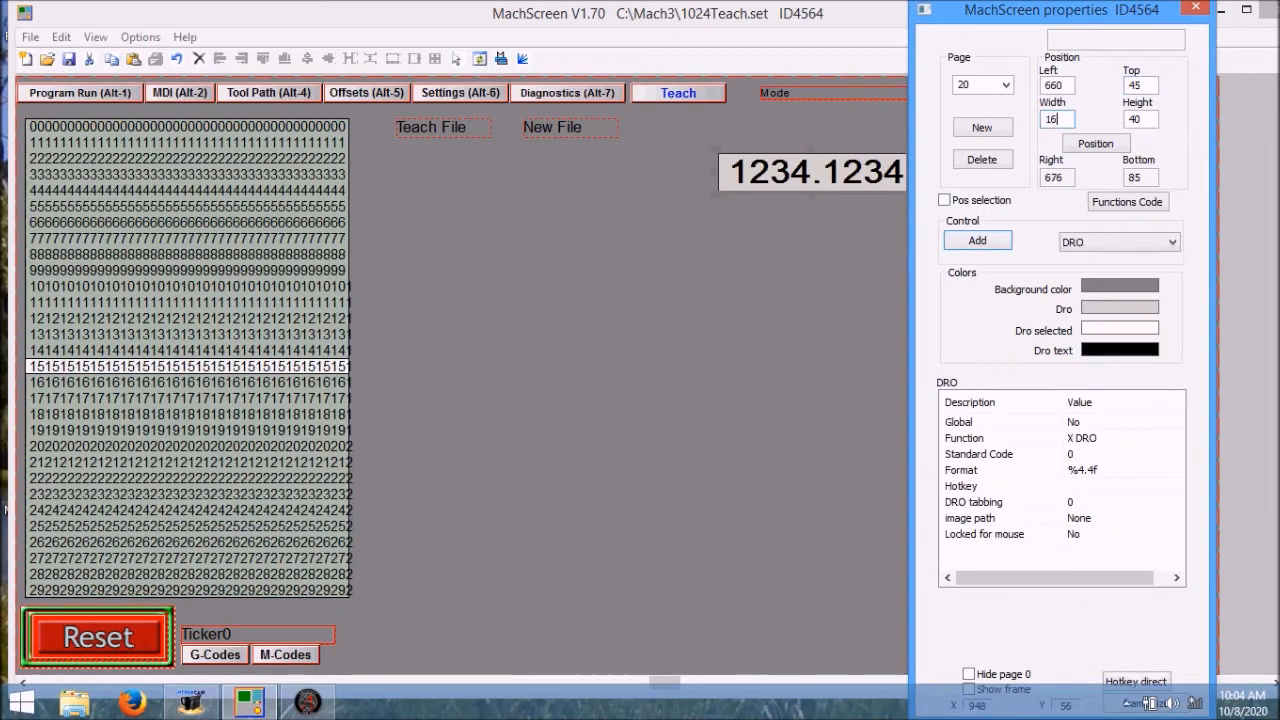
double_click(1149, 120)
type("2")
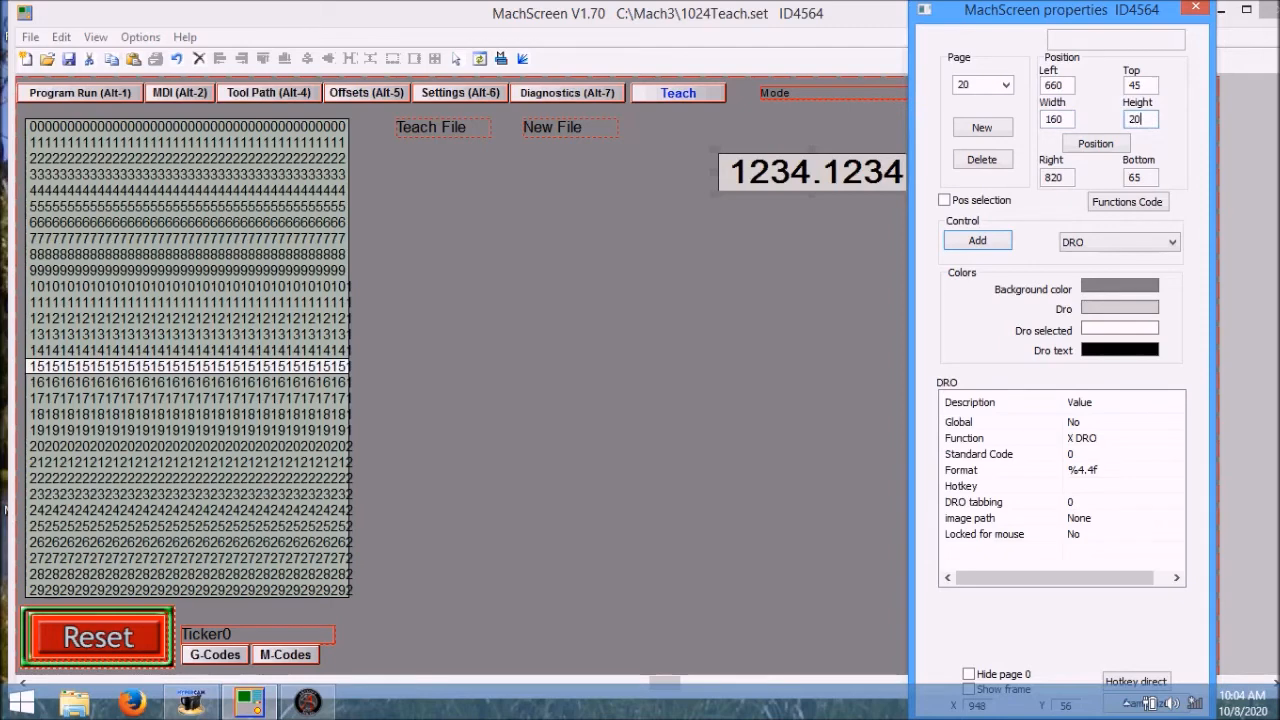
key("Return")
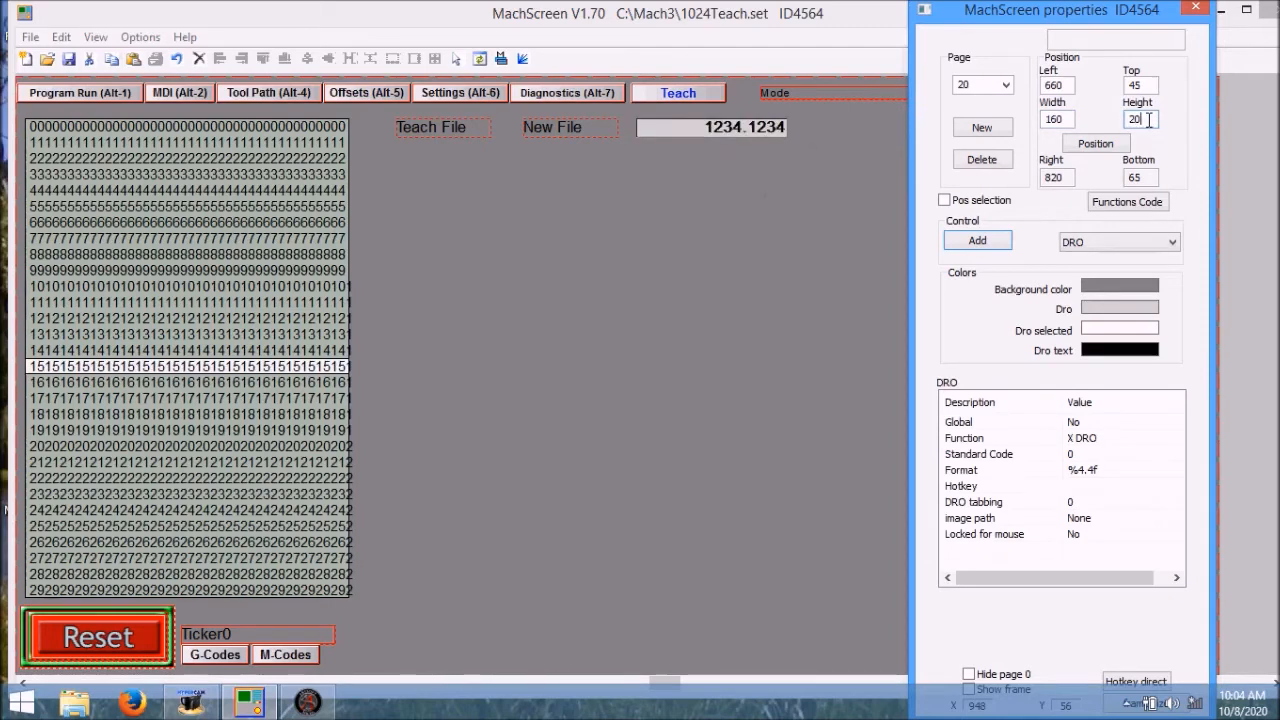
Step: Set the DRO's function code to 46
left_click(1096, 455)
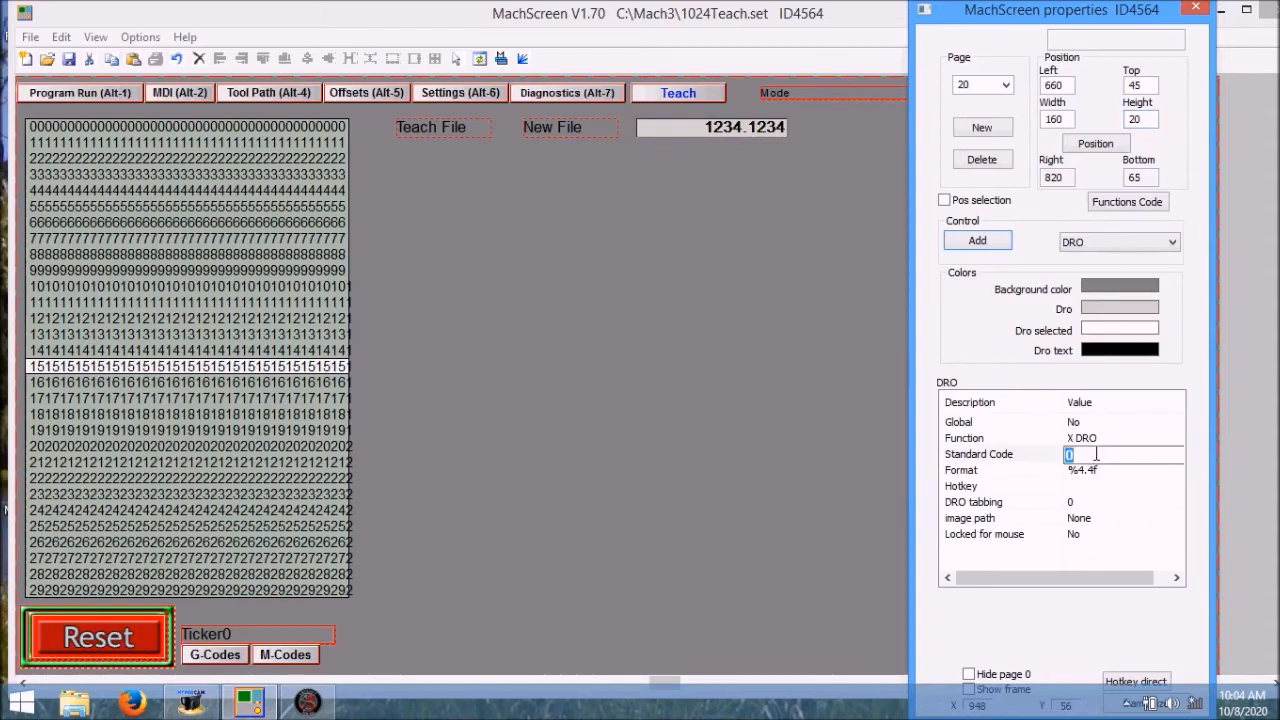
type("46")
key("Return")
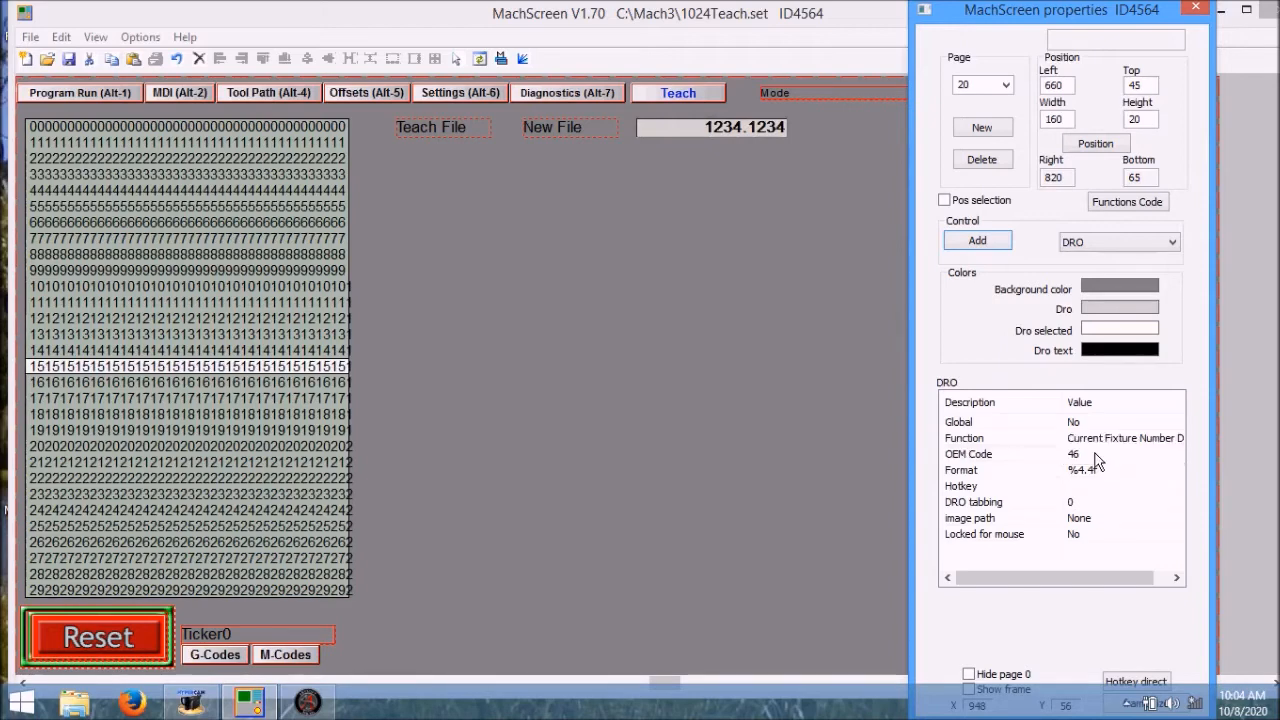
Step: Set the DRO's number format to 3 leading digits and 0 trailing digits
double_click(1090, 470)
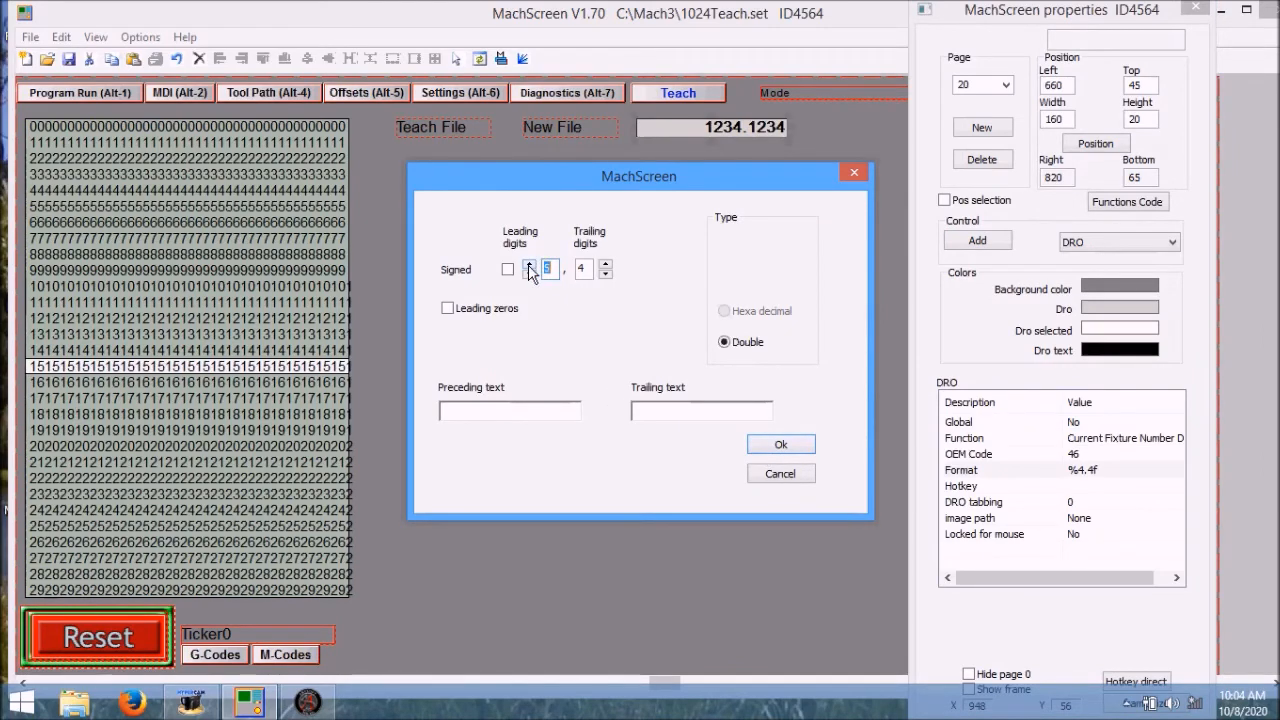
left_click(529, 274)
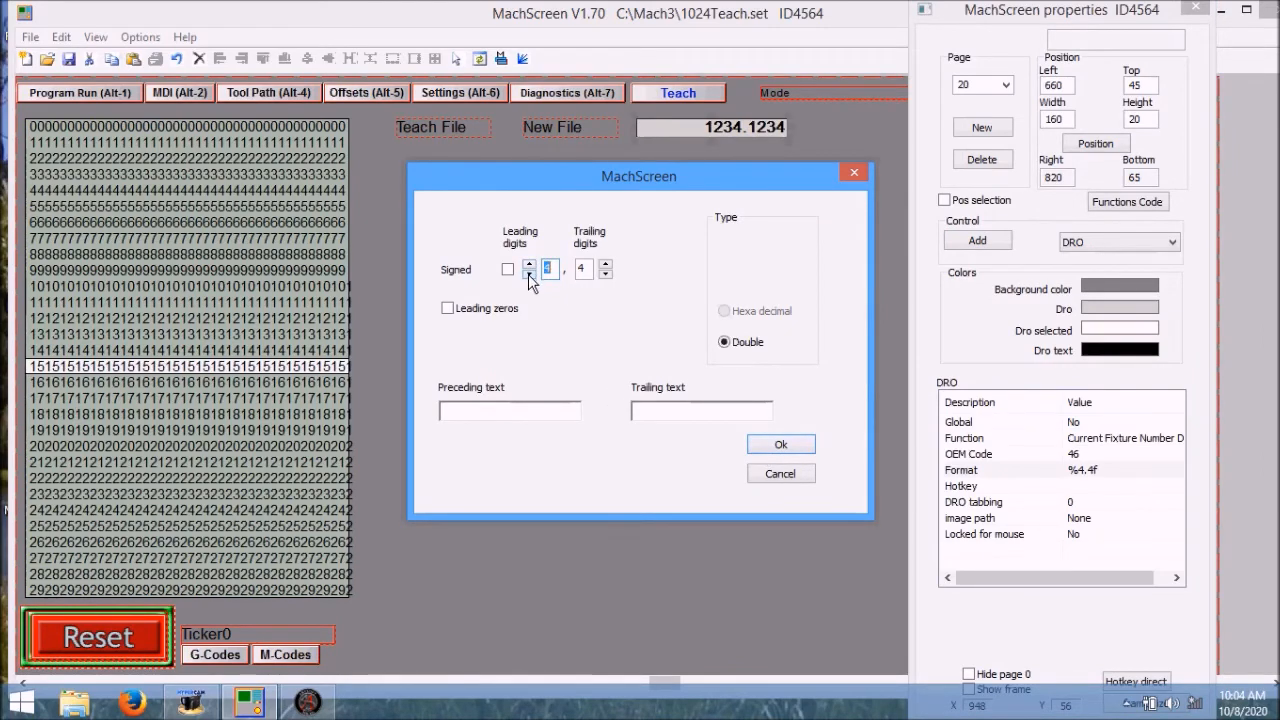
left_click(606, 274)
left_click(608, 274)
left_click(608, 274)
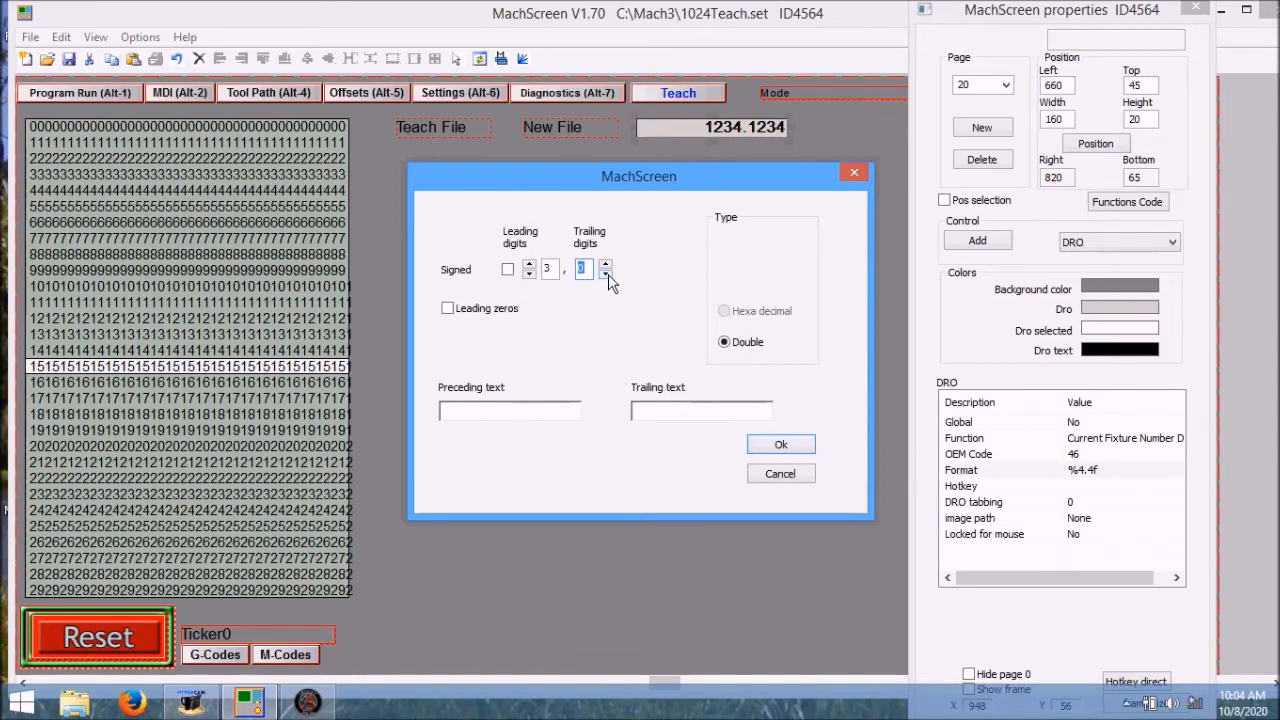
Step: Give the DRO format the preceding text "Work Offset #" and apply the format
left_click(553, 414)
type("Work Offset")
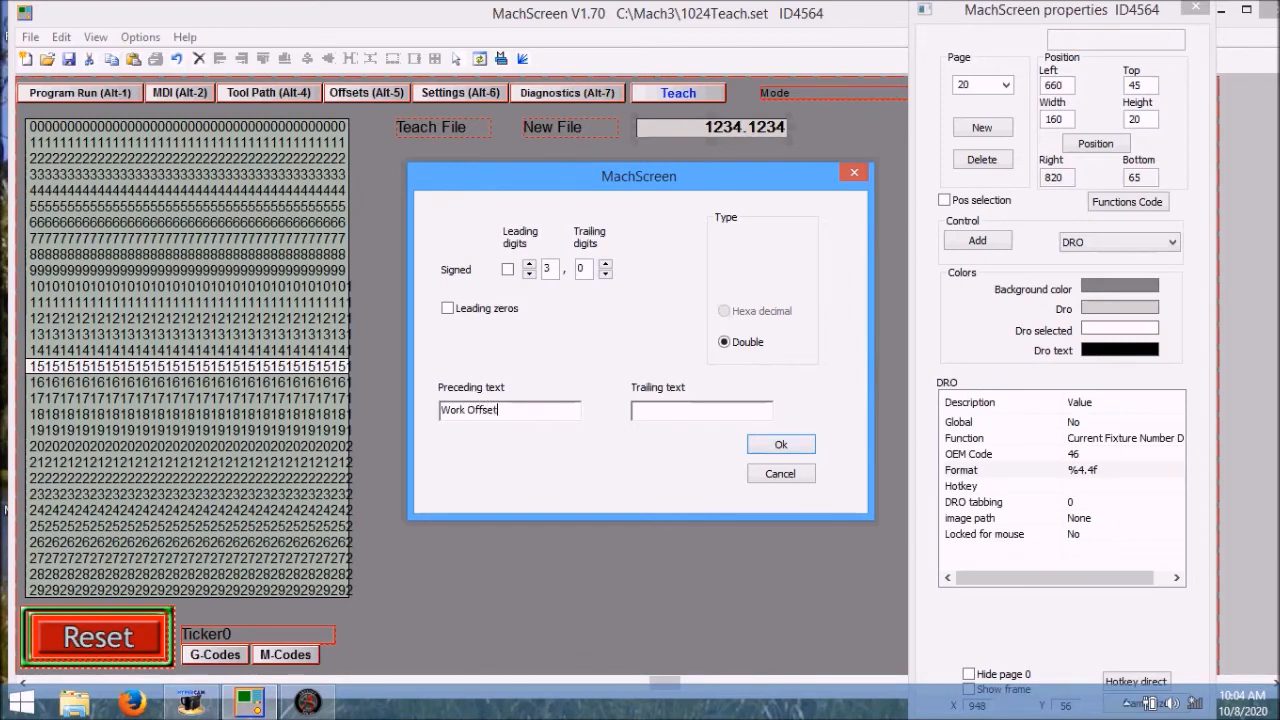
type(" #")
left_click(778, 446)
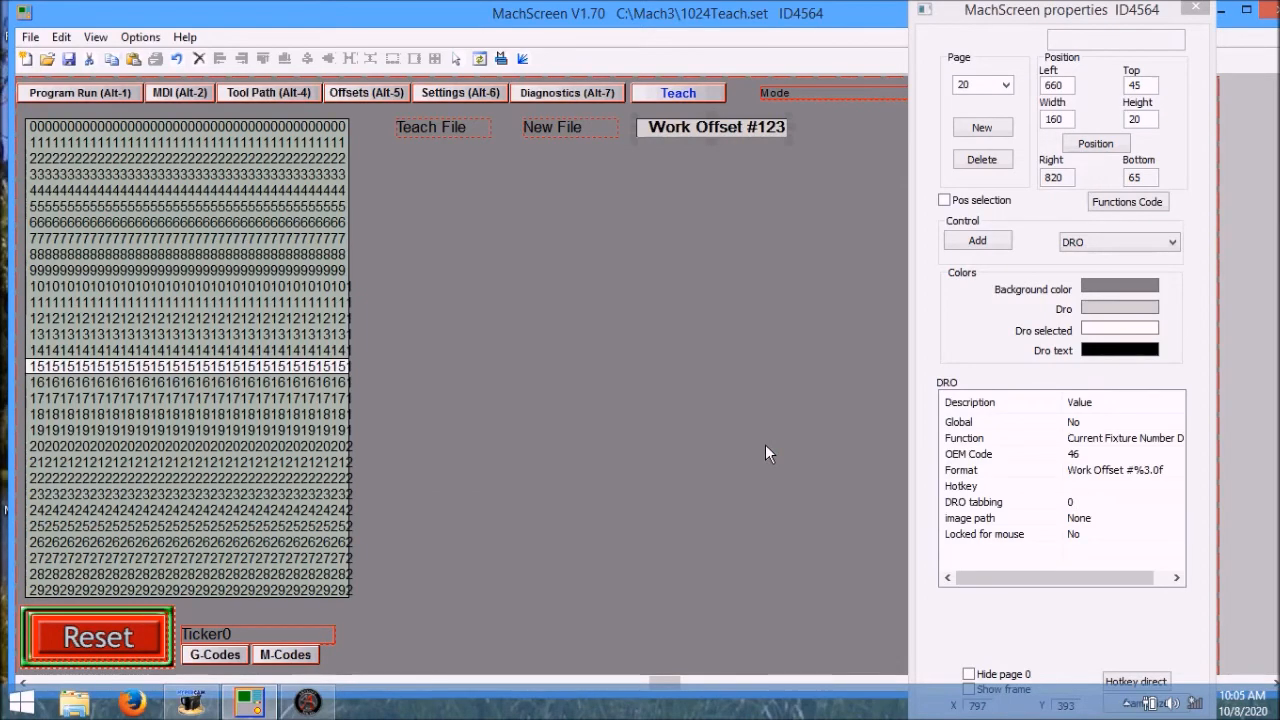
Step: Add a label to the page just beyond the Work Offset DRO
left_click(1172, 243)
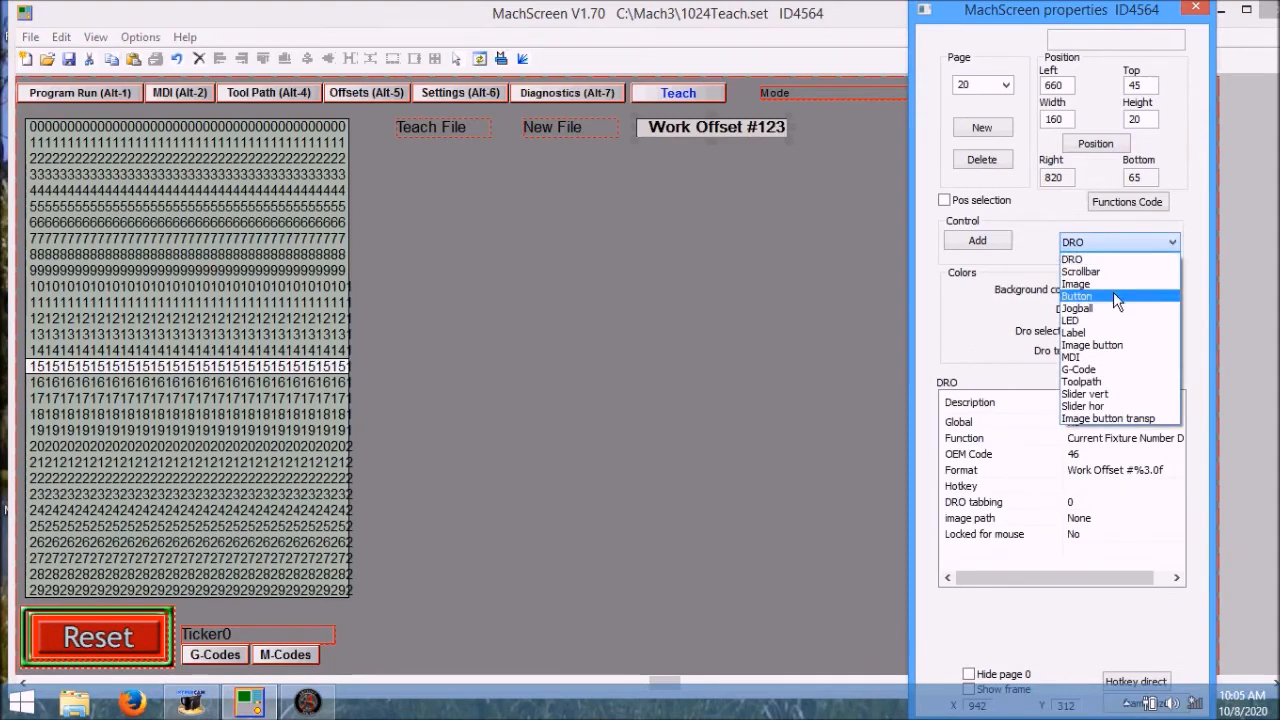
left_click(1106, 333)
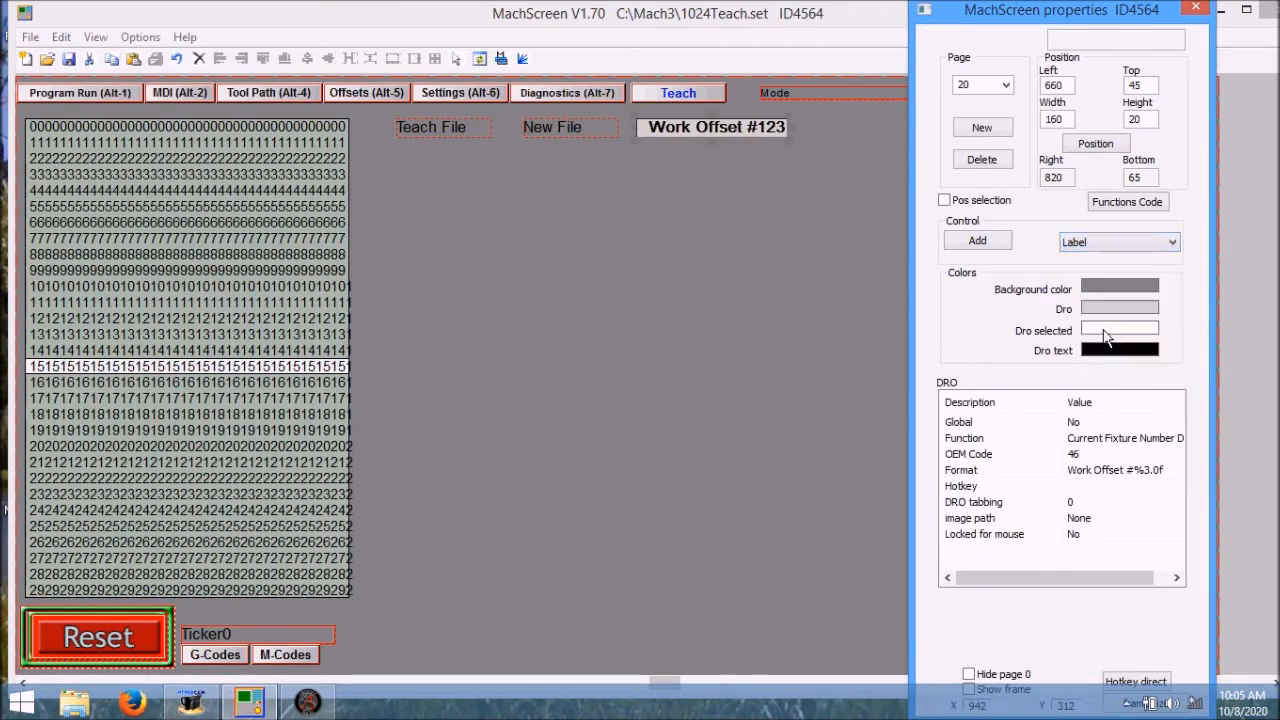
left_click(979, 243)
left_click(836, 130)
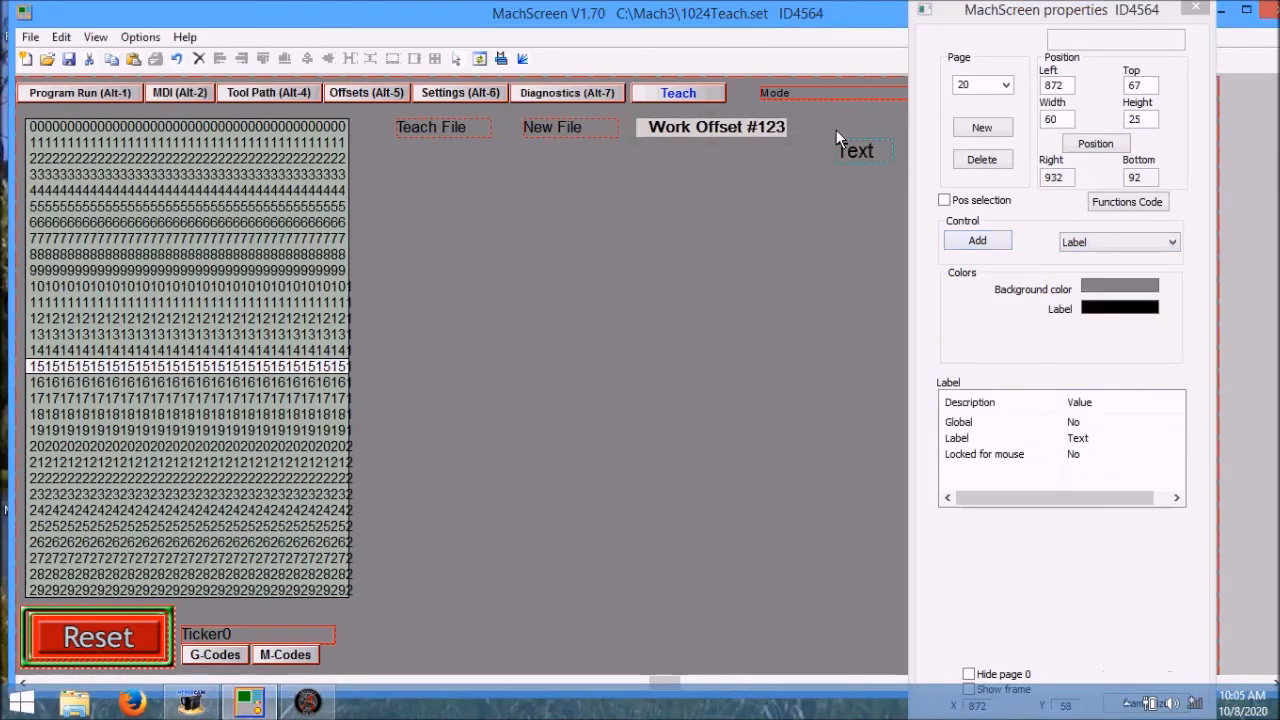
Step: Position the new label at Left 825 and Top 45, with a width of 75 and a height of 20
double_click(1069, 85)
type("825")
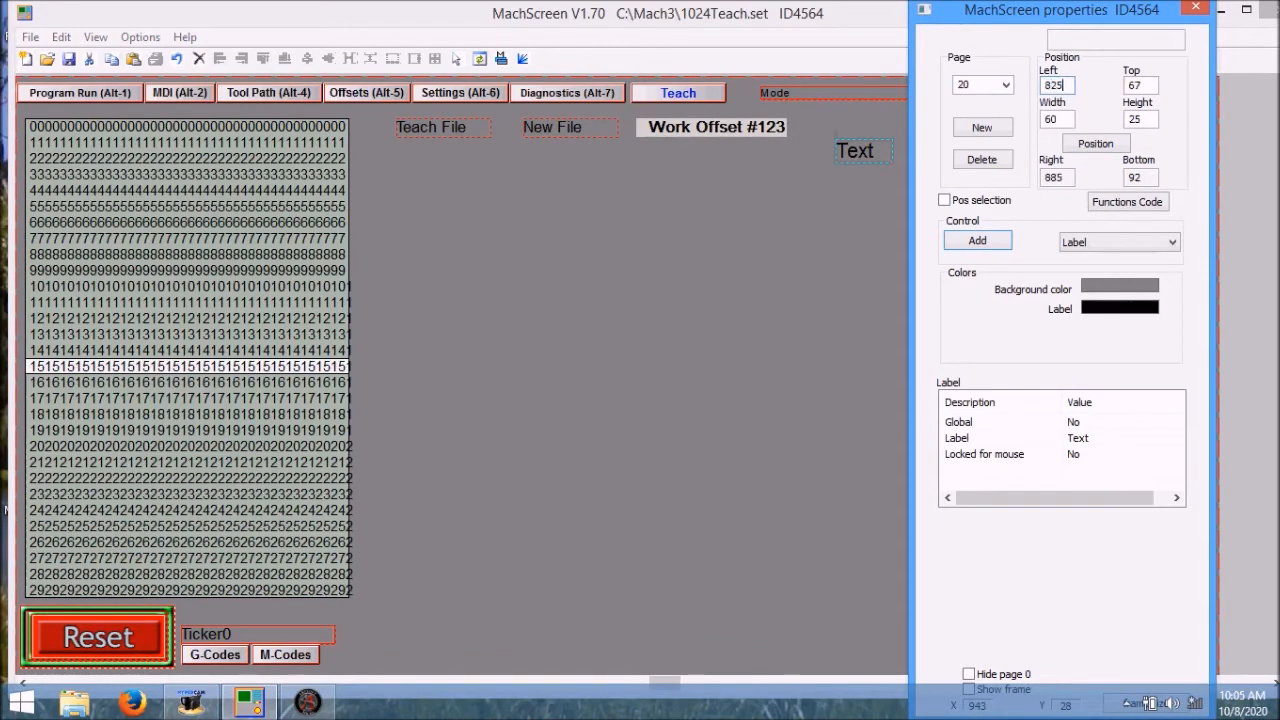
double_click(1148, 85)
type("45")
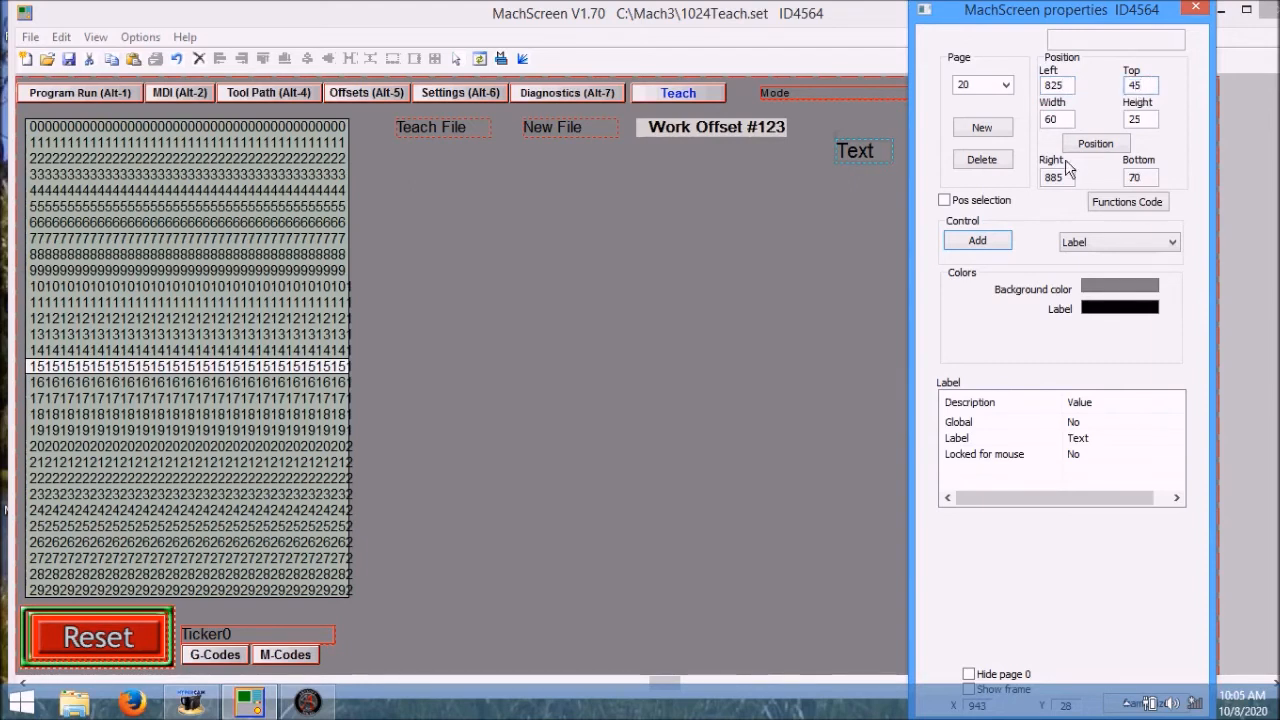
double_click(1070, 118)
type("75")
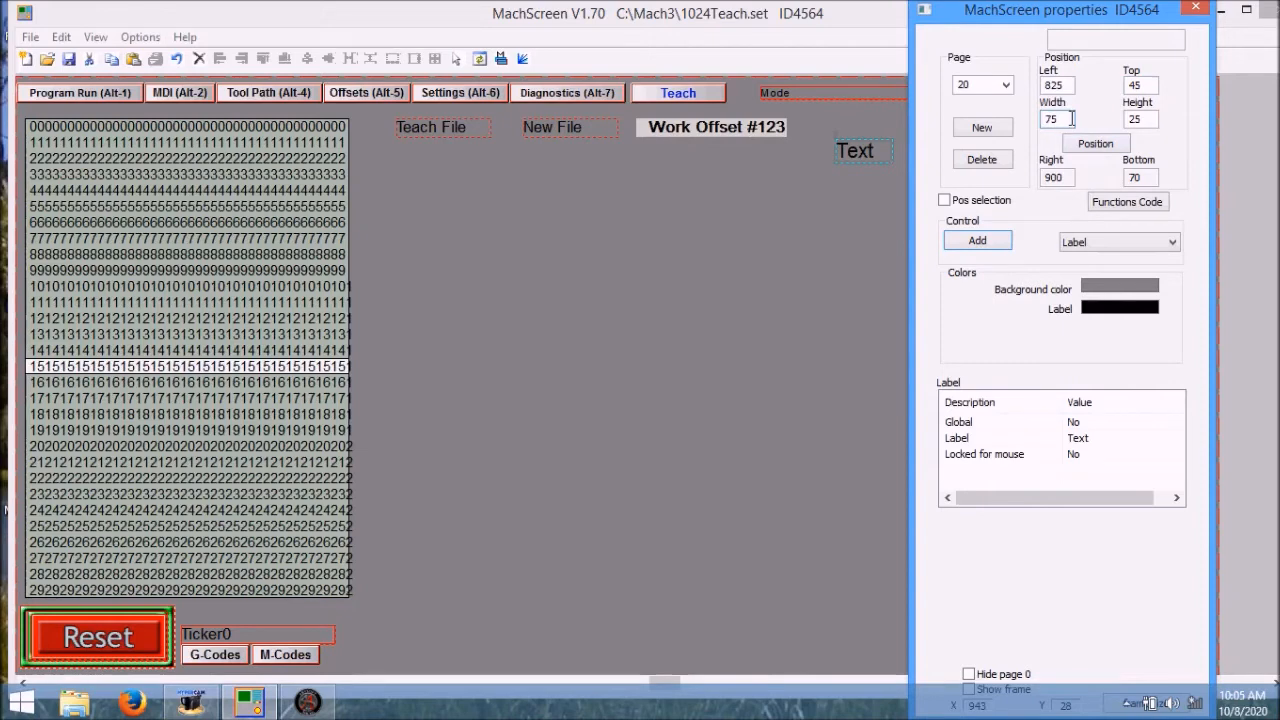
double_click(1136, 118)
type("2")
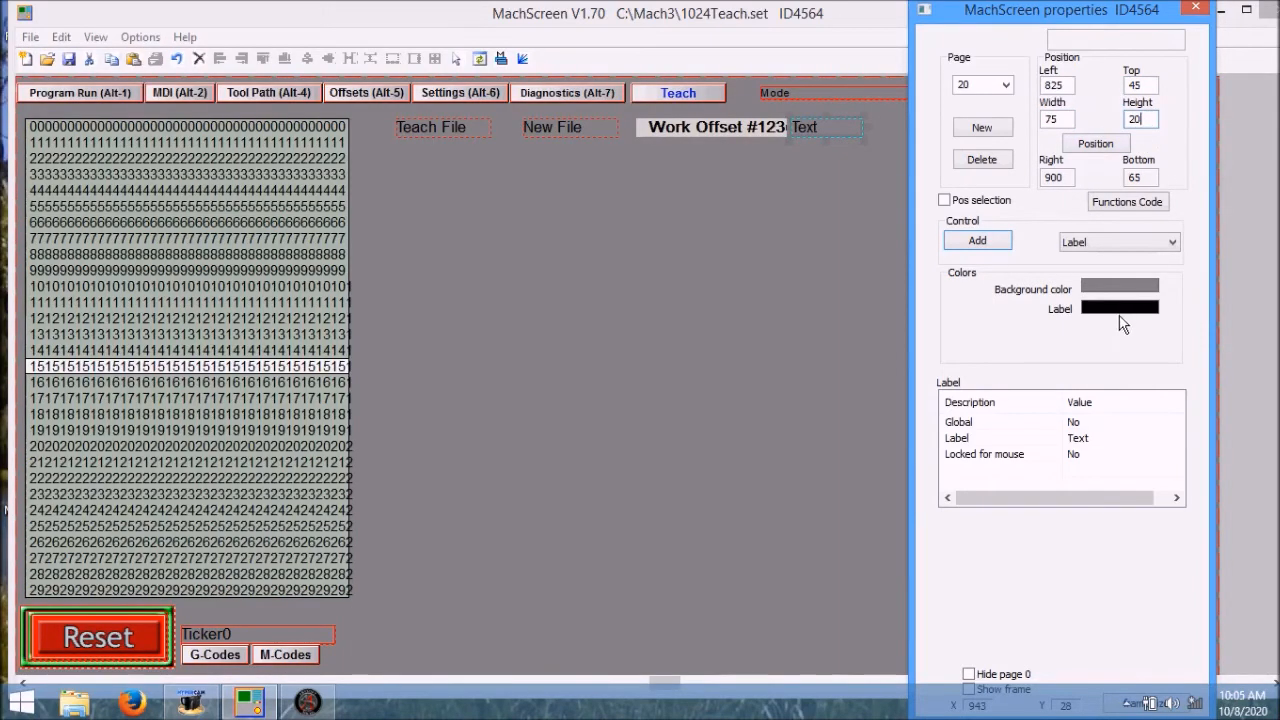
Step: Set the text of the label beside the Work Offset DRO to COSYS
left_click(1116, 446)
left_click(1116, 446)
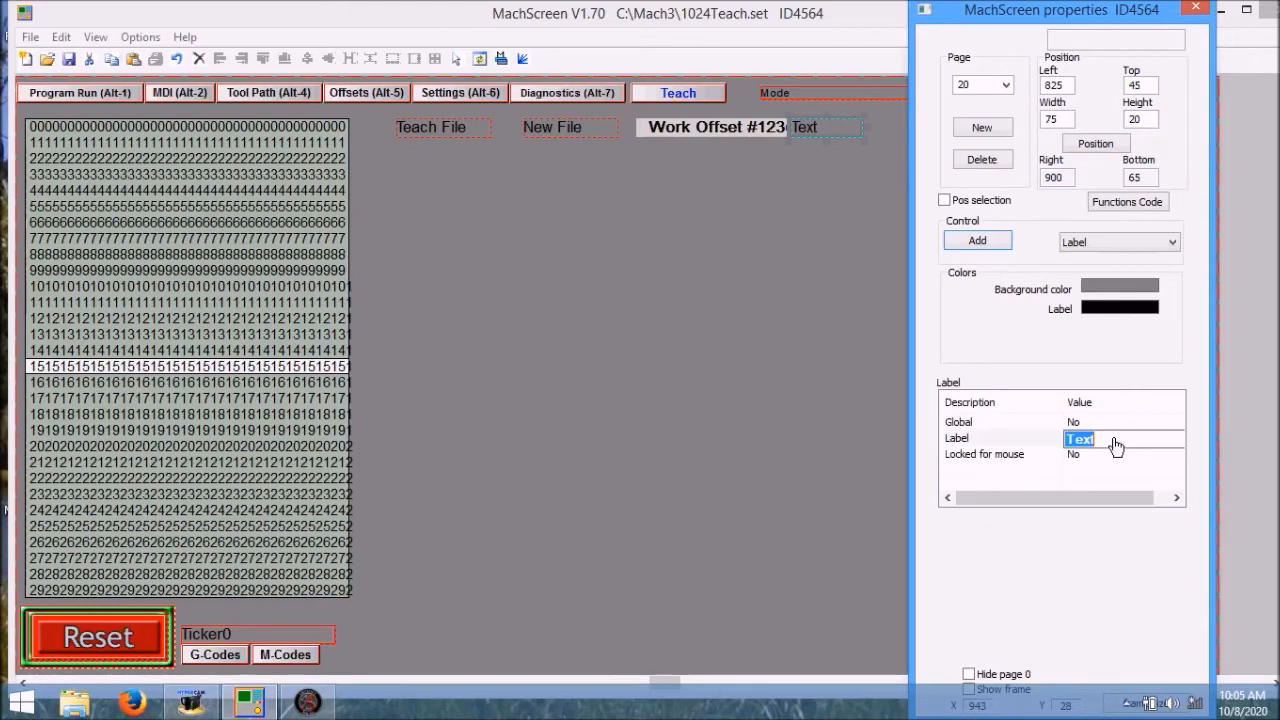
type("C")
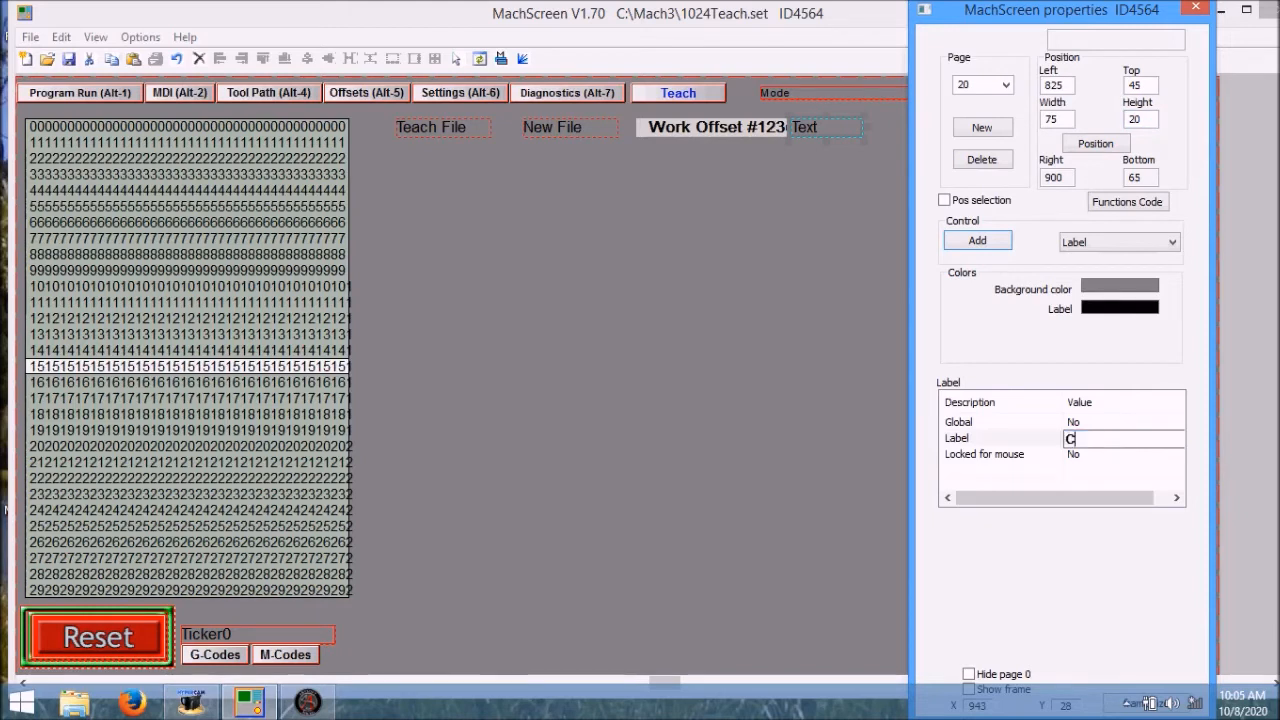
type("OSYS")
key("Return")
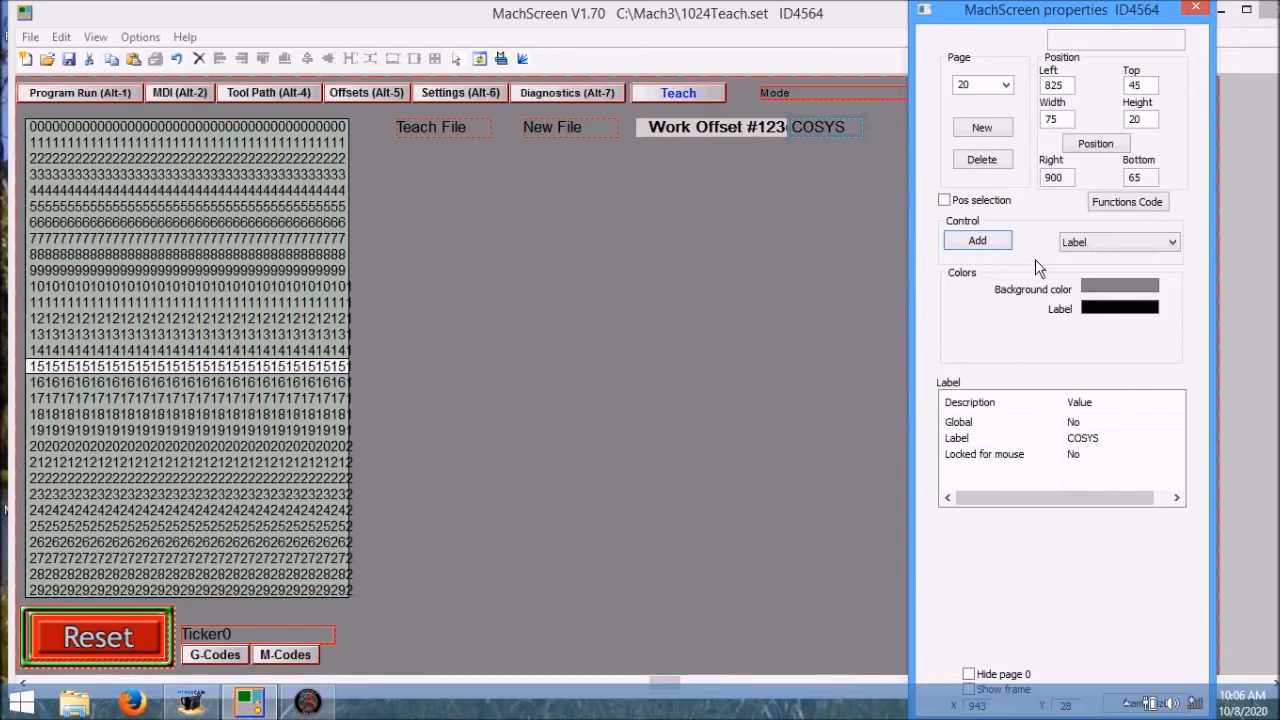
Step: Add an MDI control in the lower part of the page, beyond the Reset button and ticker
left_click(1172, 245)
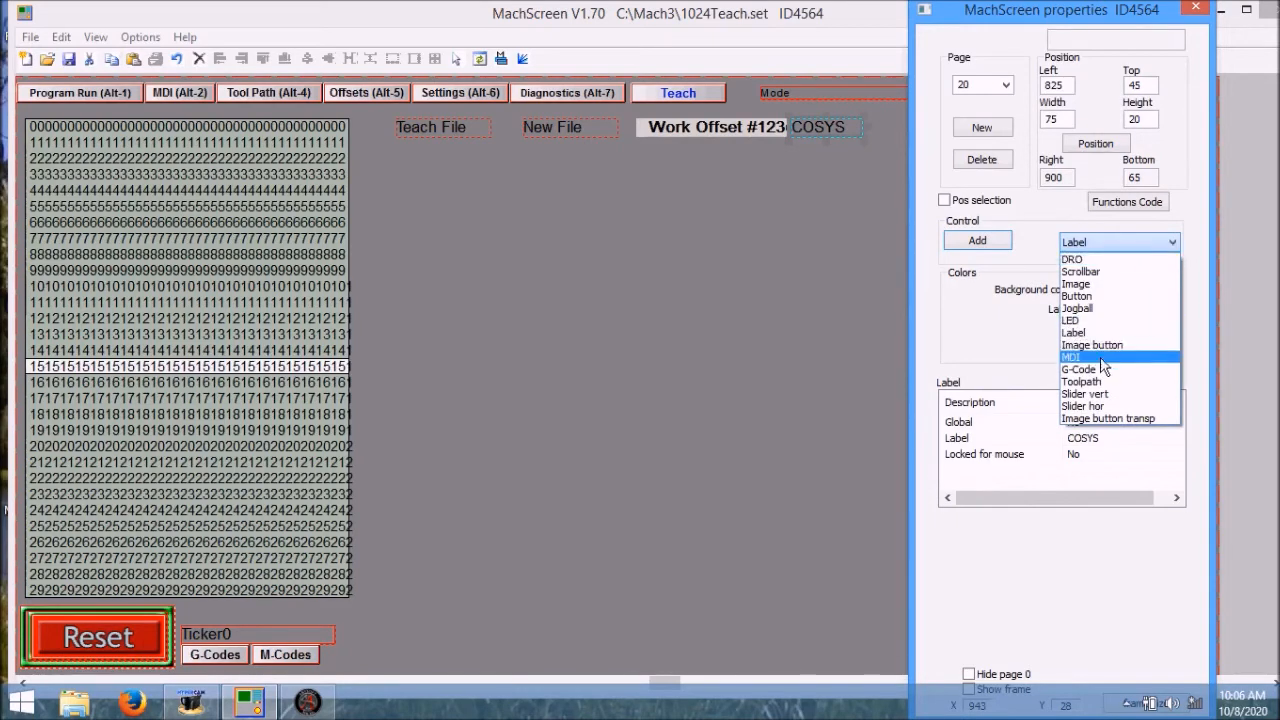
left_click(1099, 360)
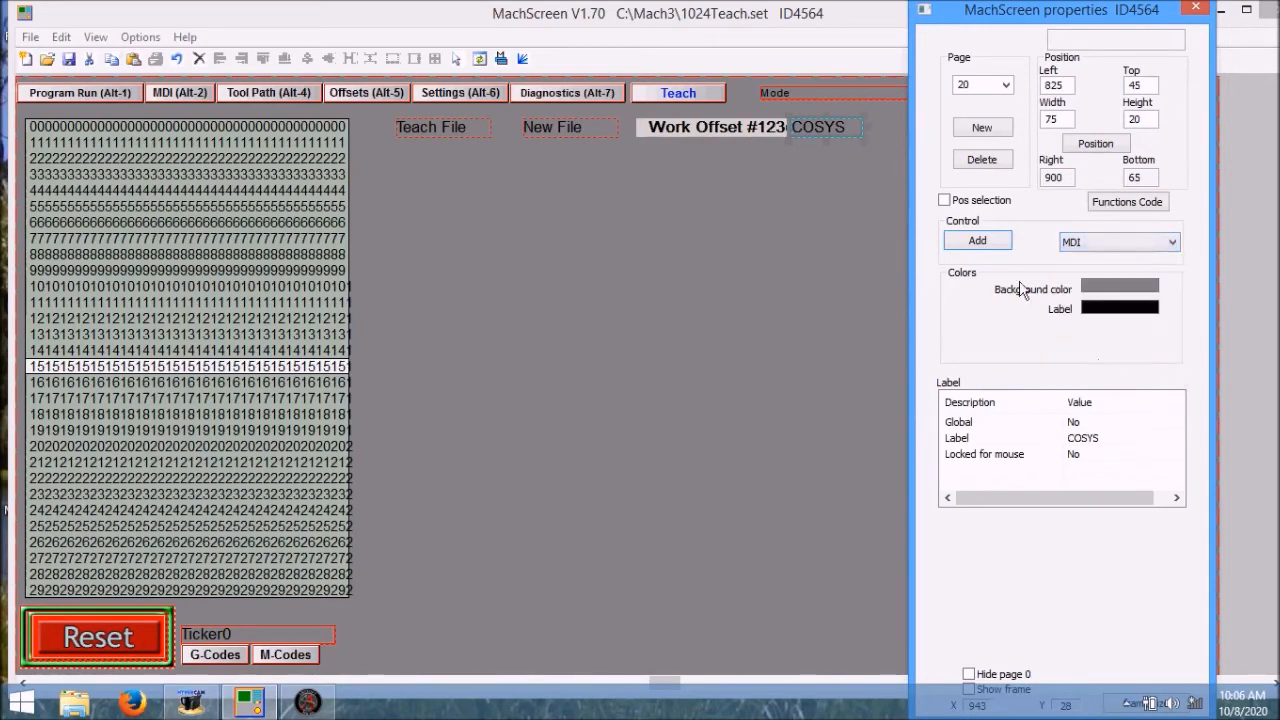
left_click(979, 241)
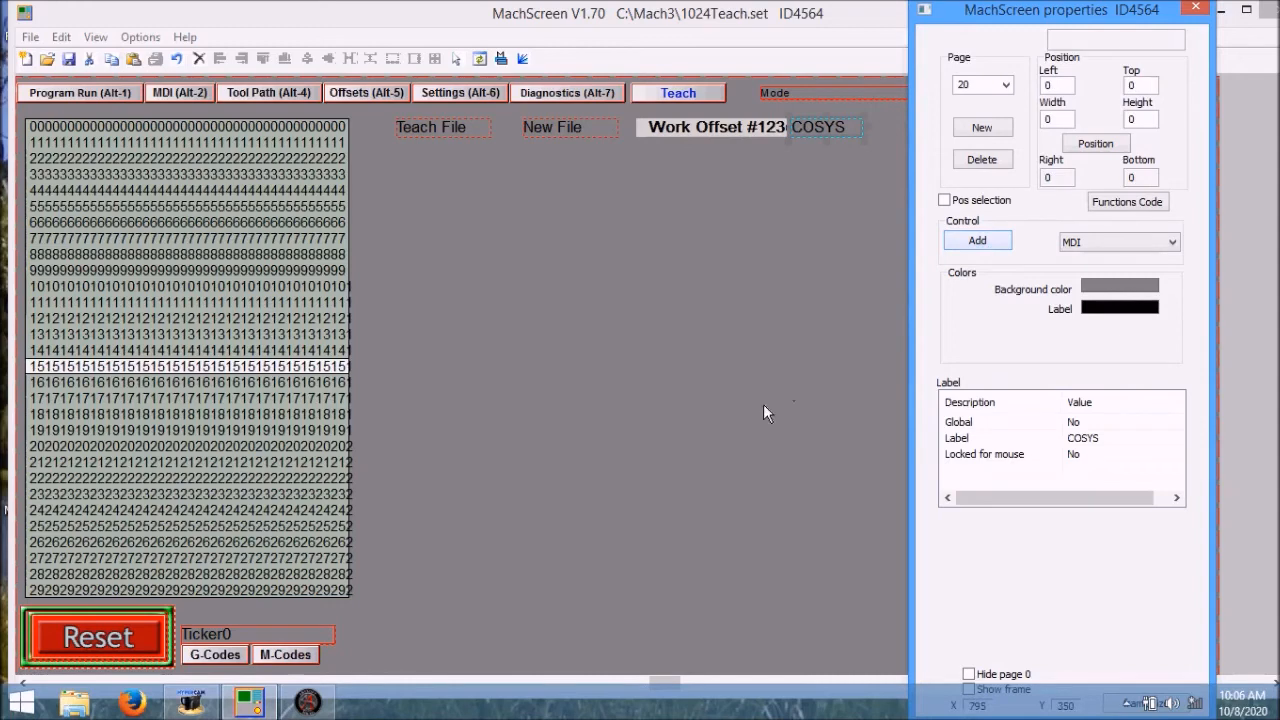
left_click(455, 620)
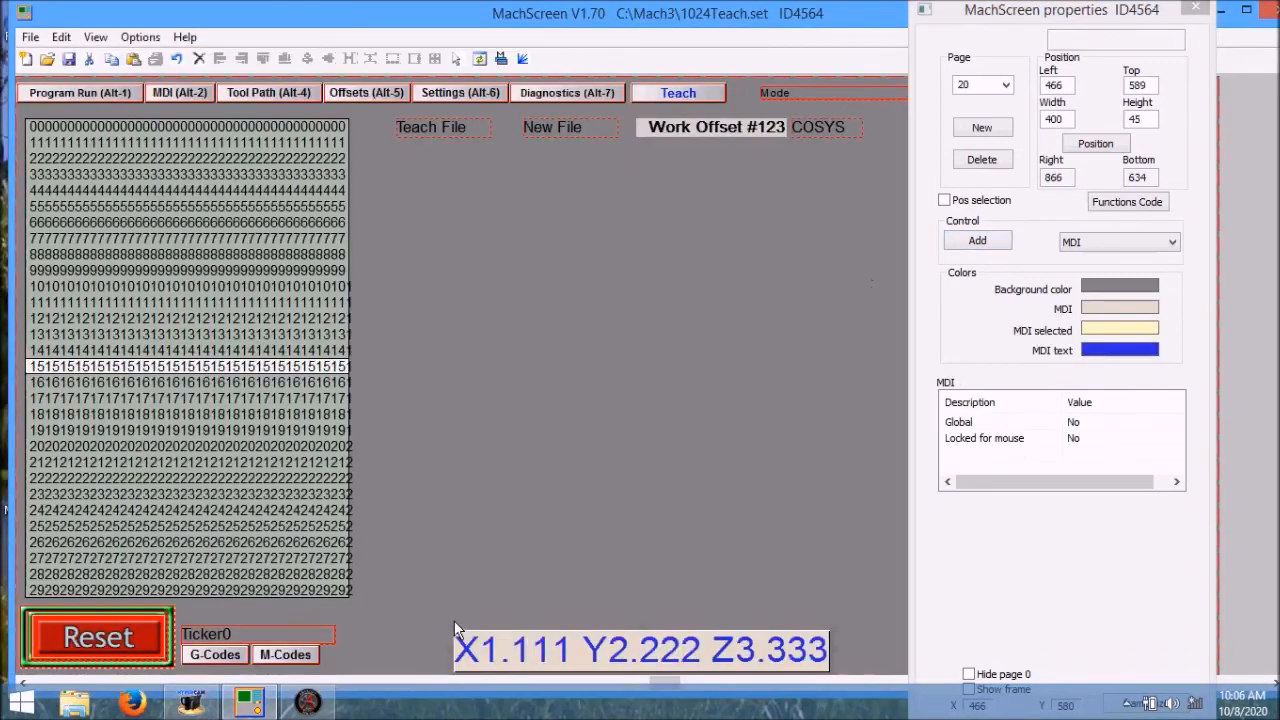
Step: Position the MDI control at Left 450 and Top 570, with a height of 30
double_click(1073, 84)
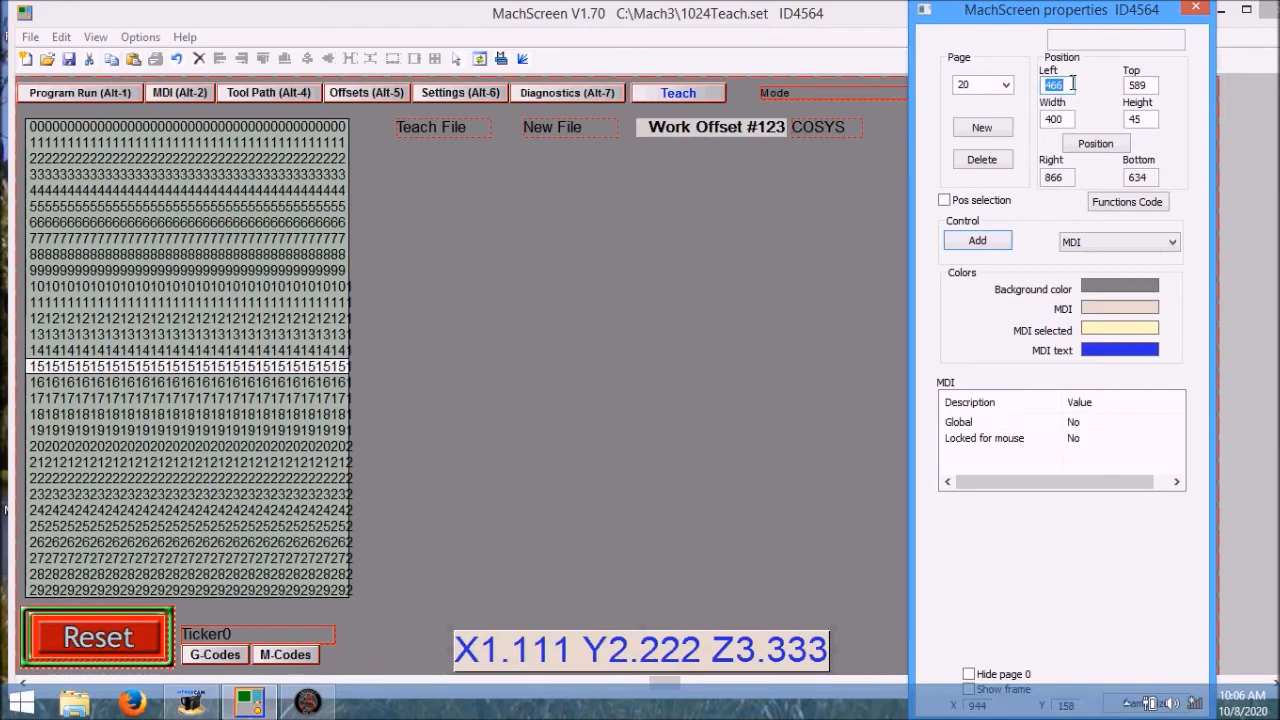
type("385")
double_click(1152, 85)
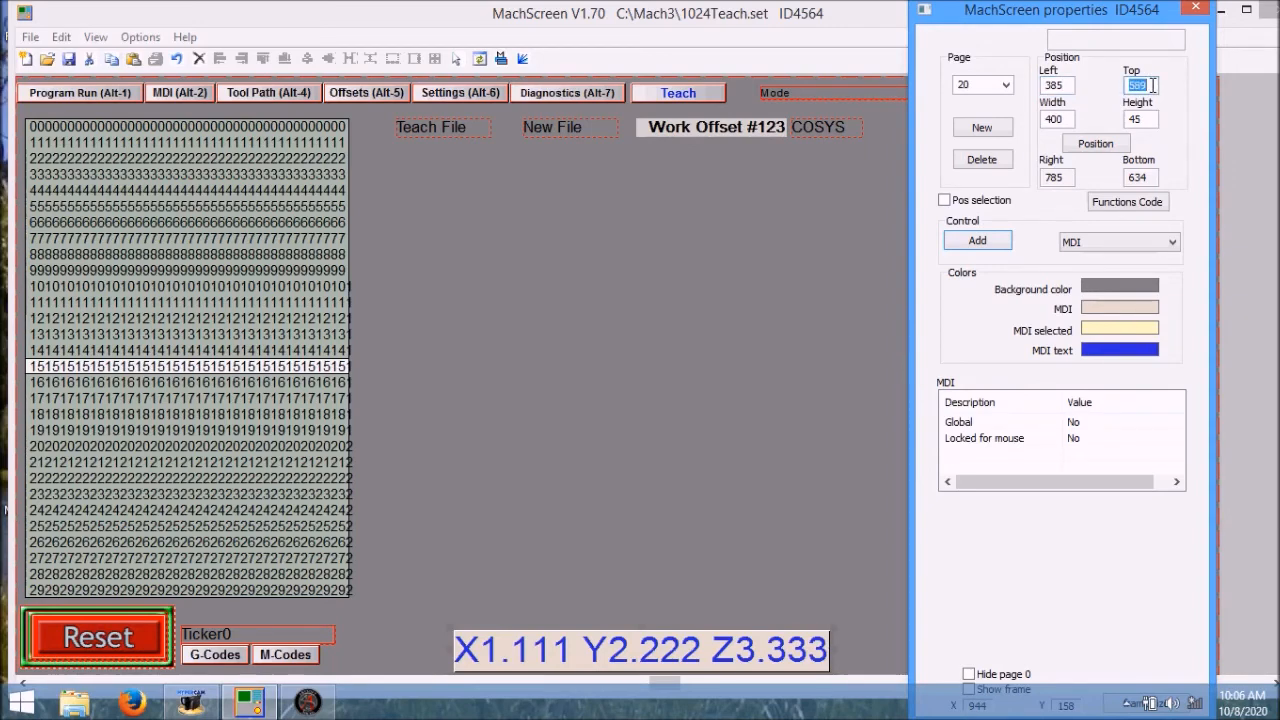
type("570")
double_click(1066, 86)
type("450")
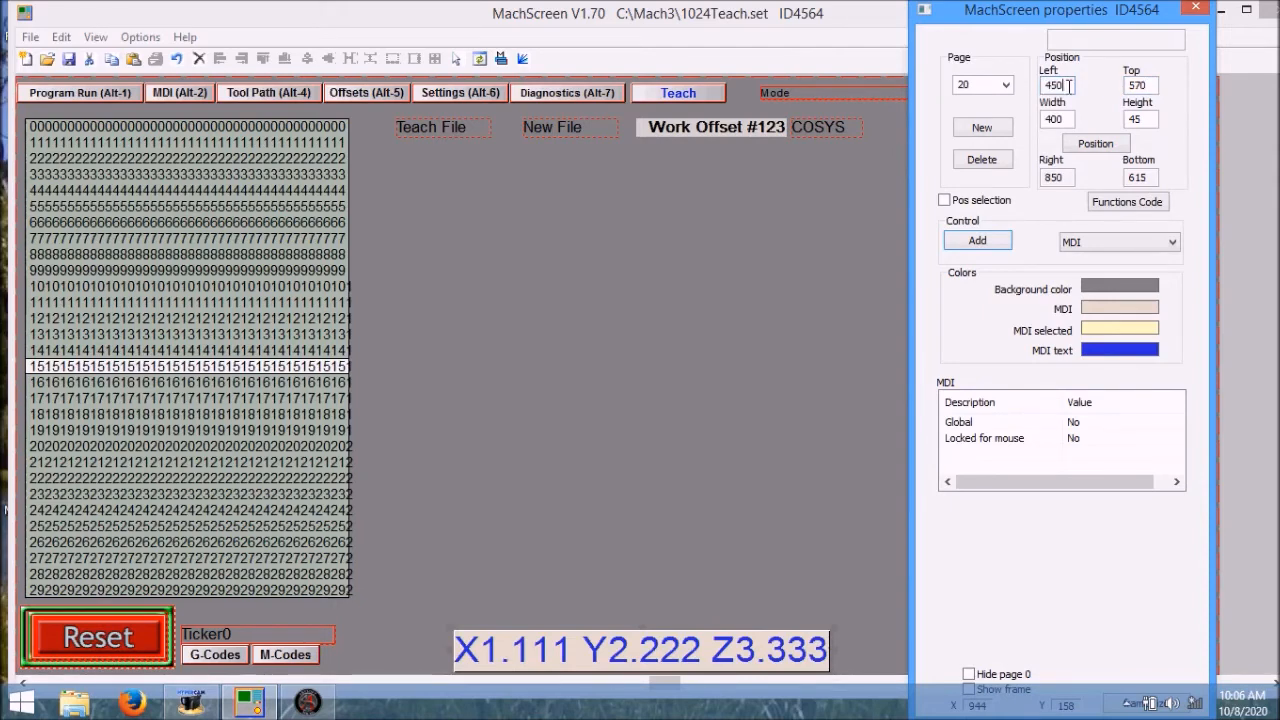
double_click(1157, 117)
type("30")
left_click(1100, 145)
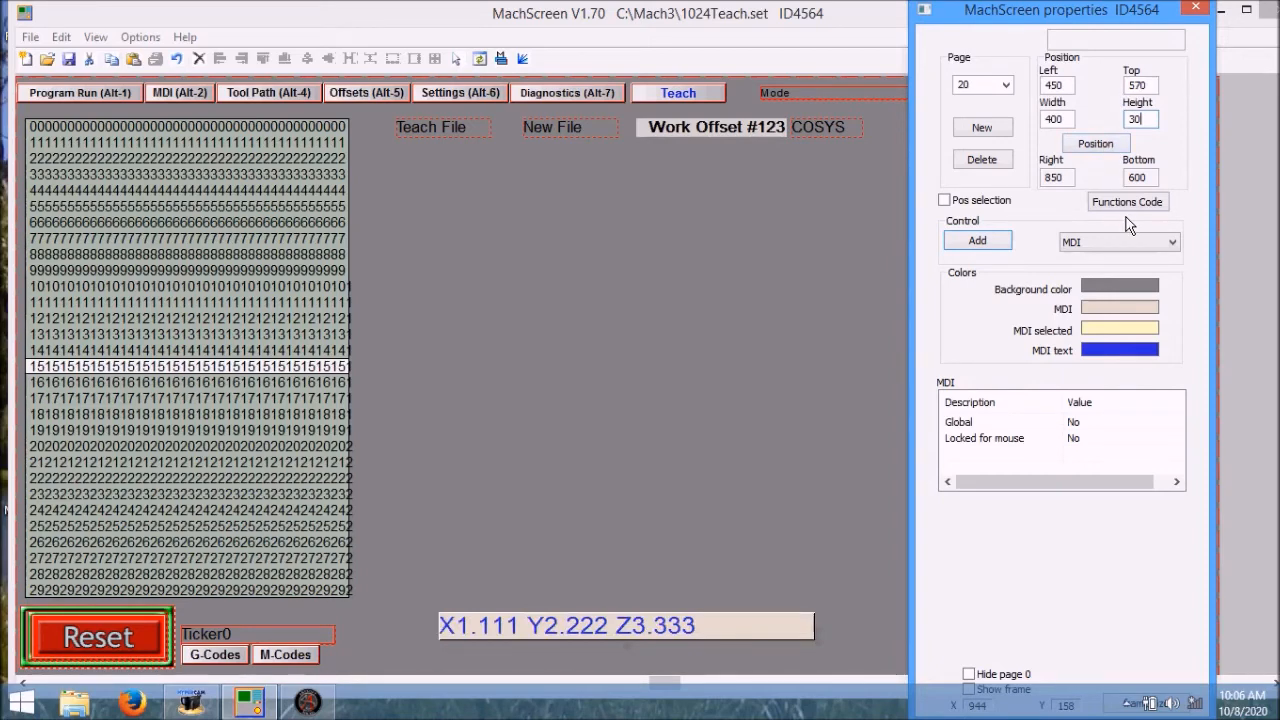
Step: Add another label just above the MDI control
left_click(1173, 243)
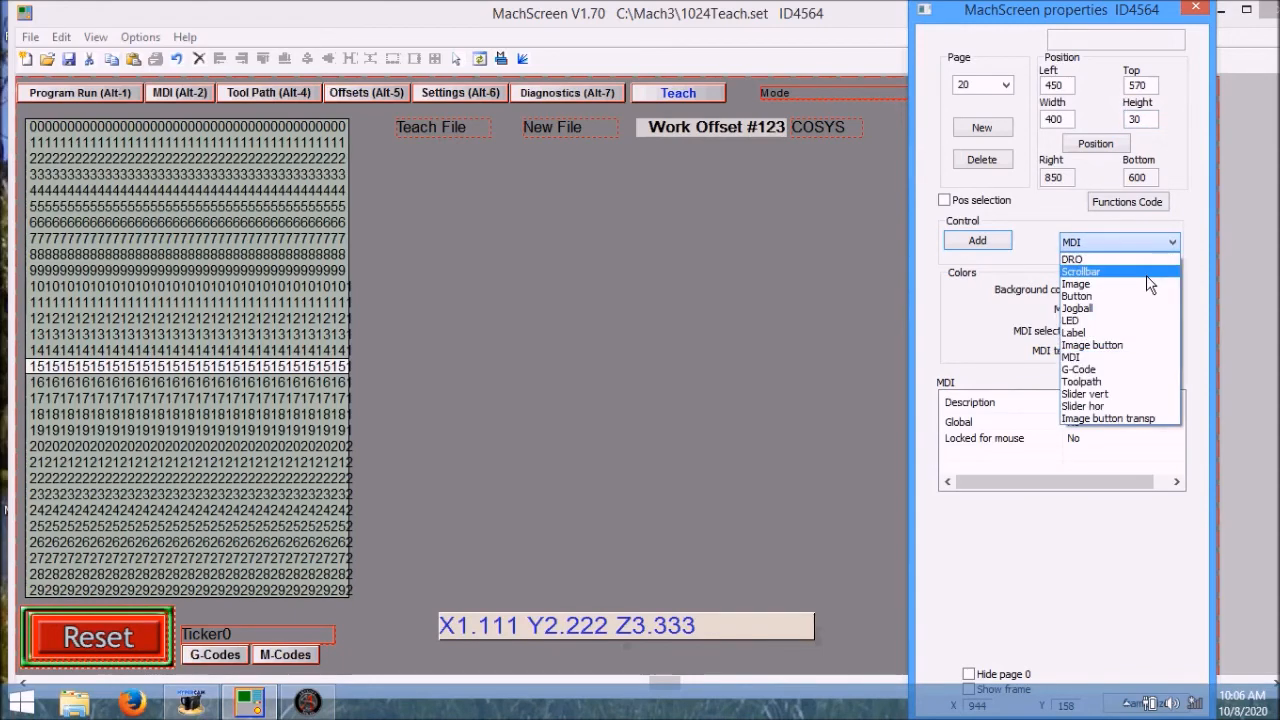
left_click(1108, 333)
left_click(977, 241)
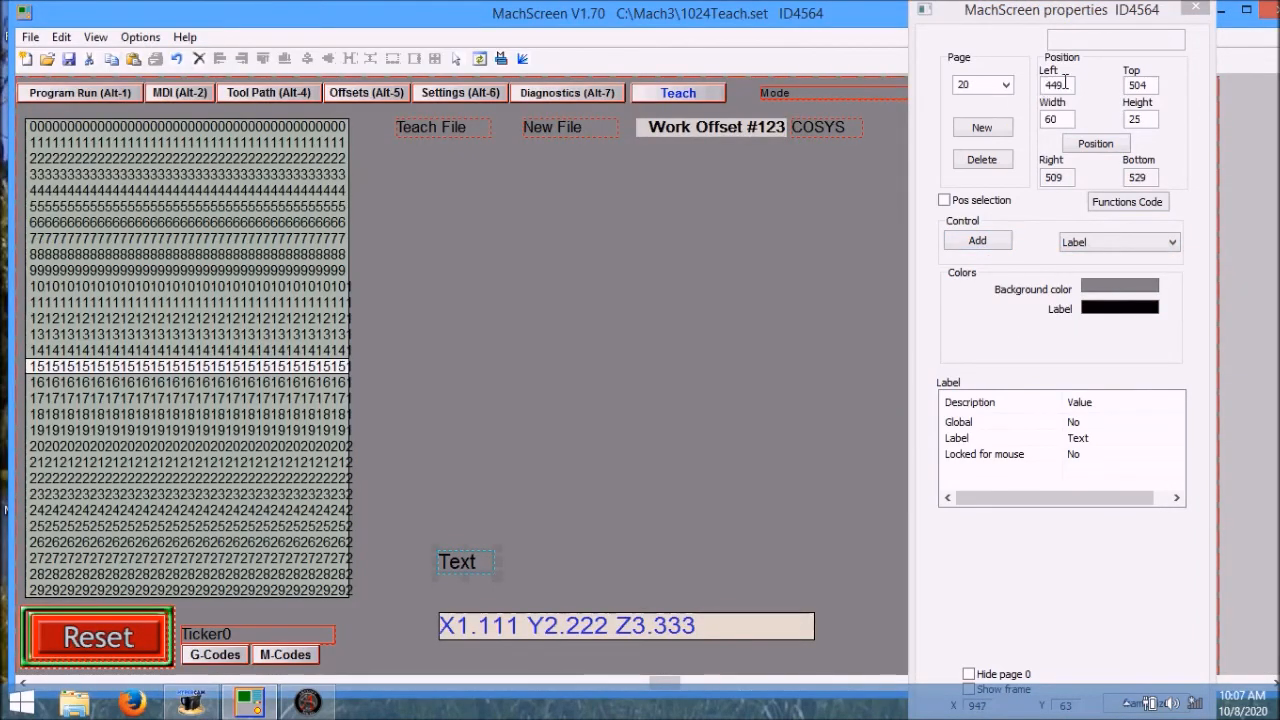
Step: Move the new label in front of the MDI control, at Left 385 and Top 570
double_click(1065, 85)
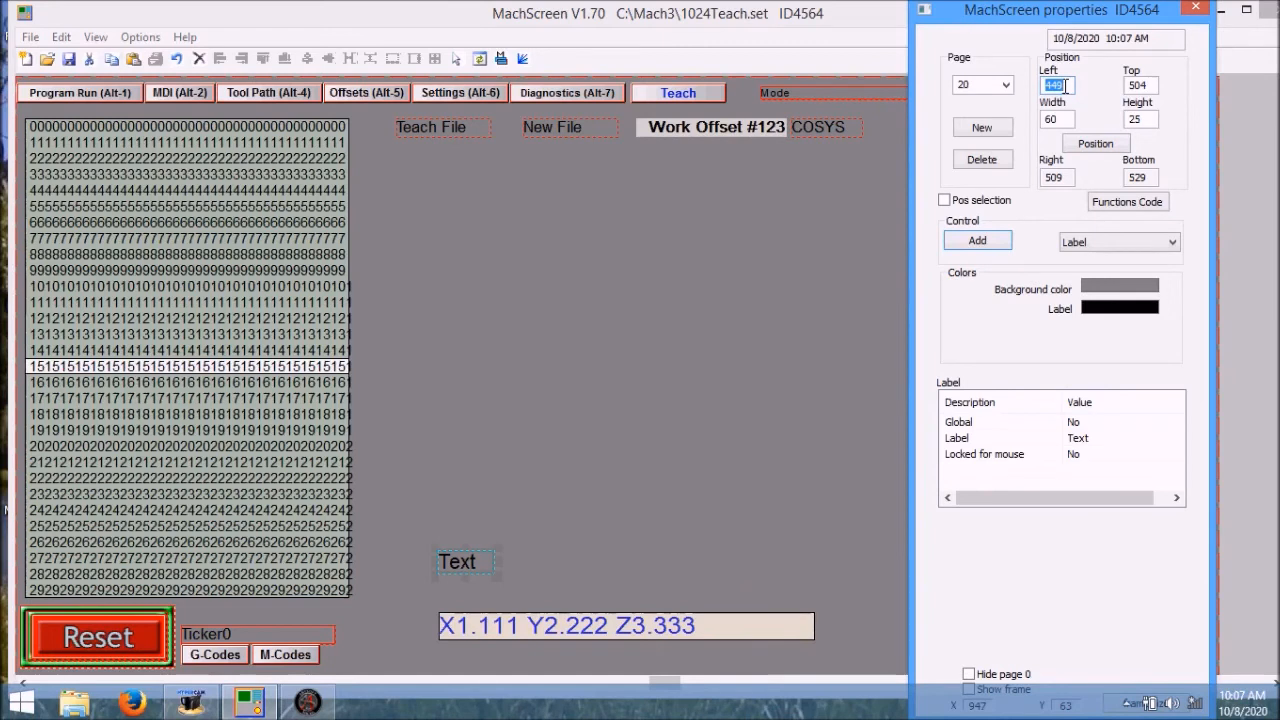
type("385")
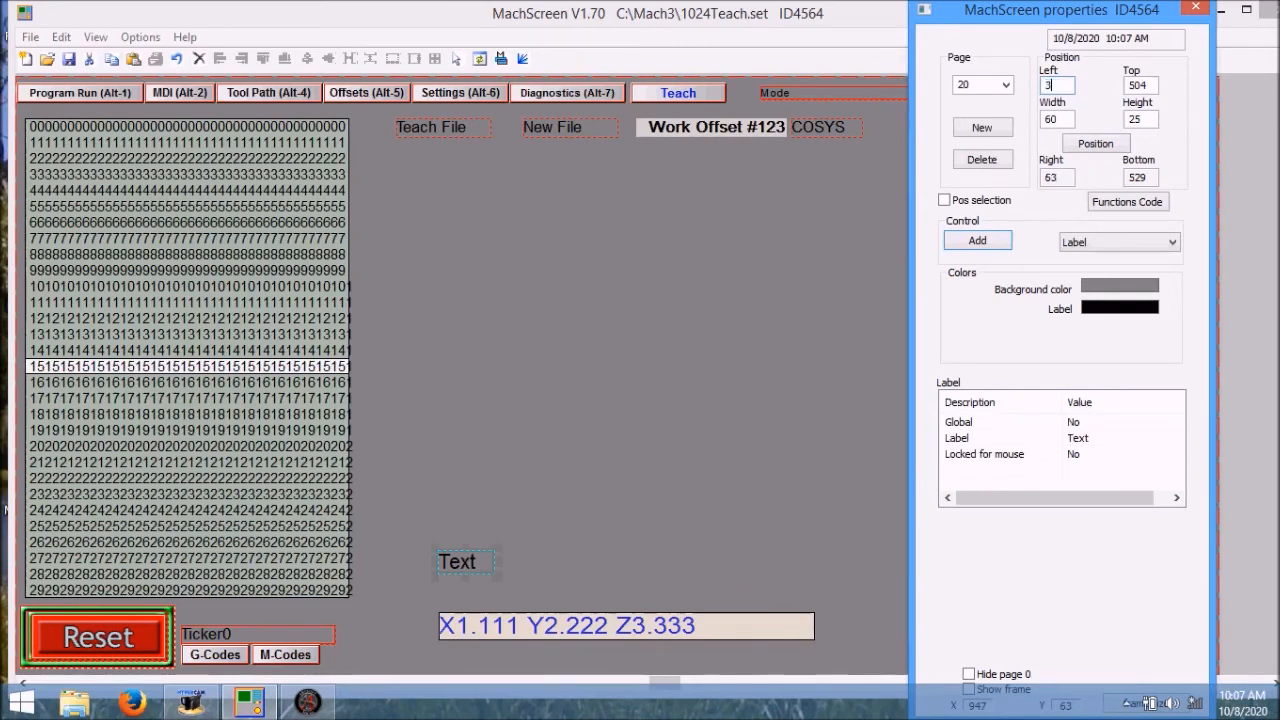
double_click(1155, 85)
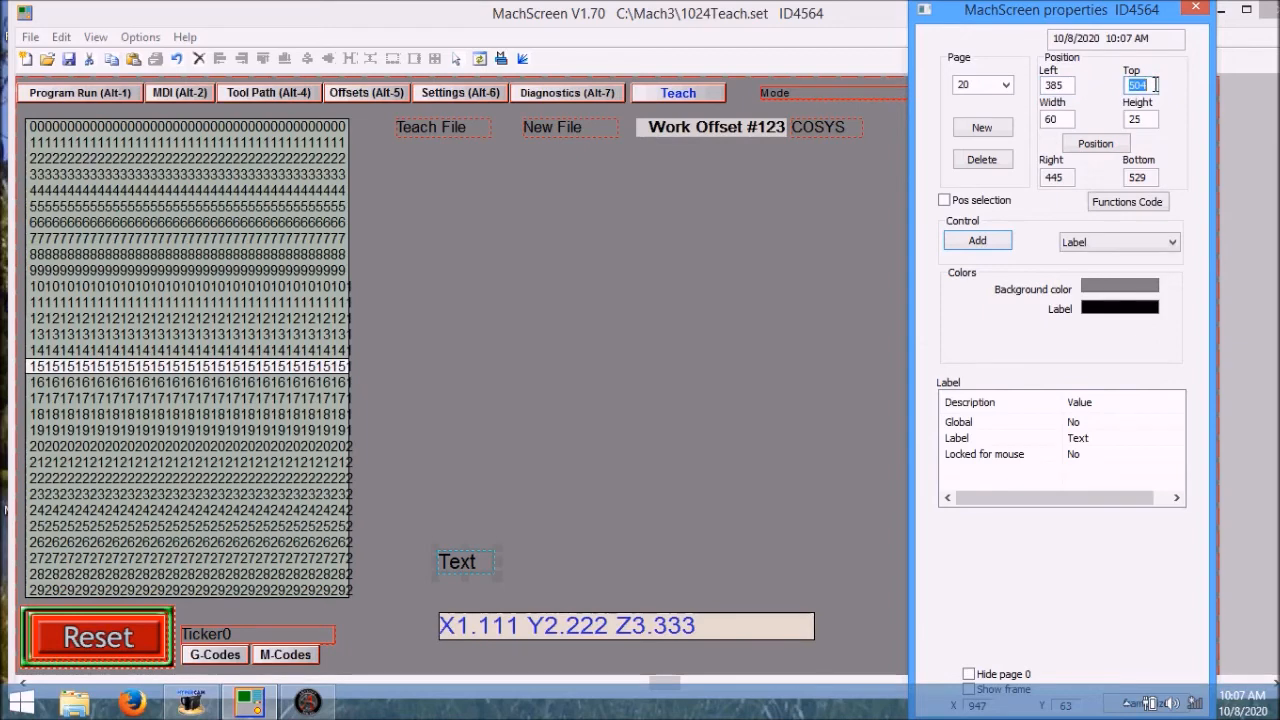
type("570")
double_click(1070, 121)
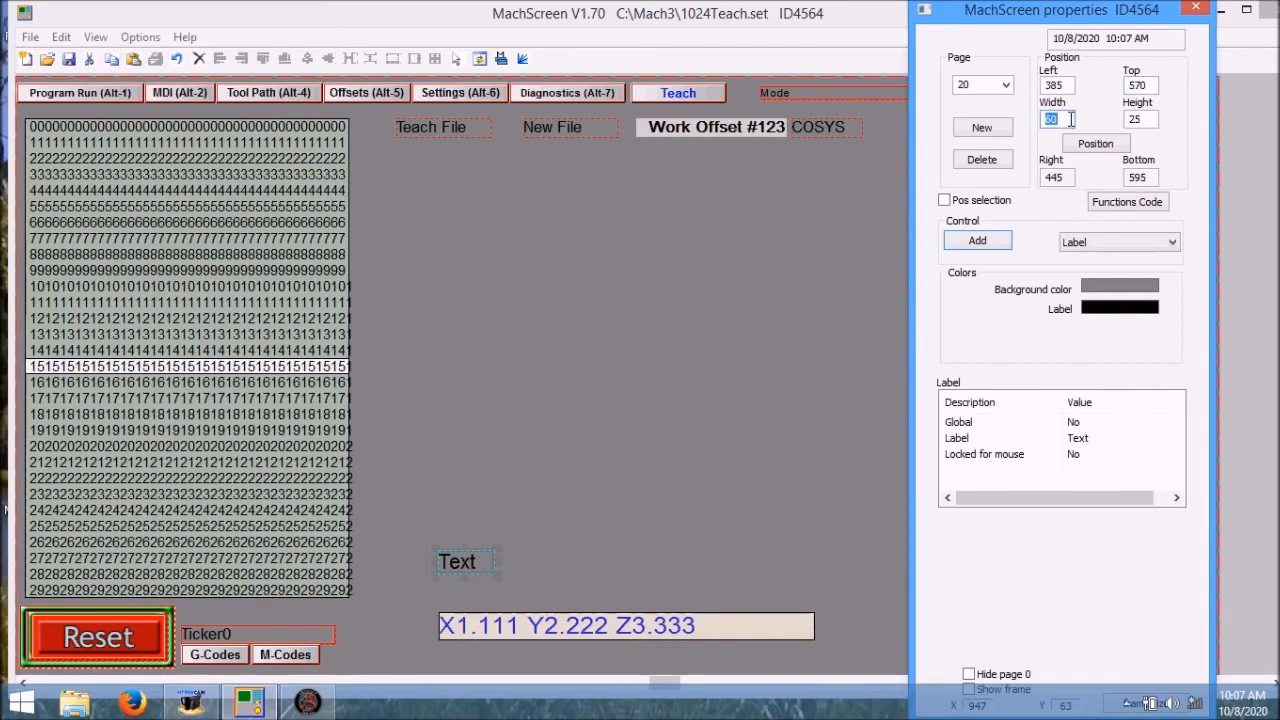
key("Return")
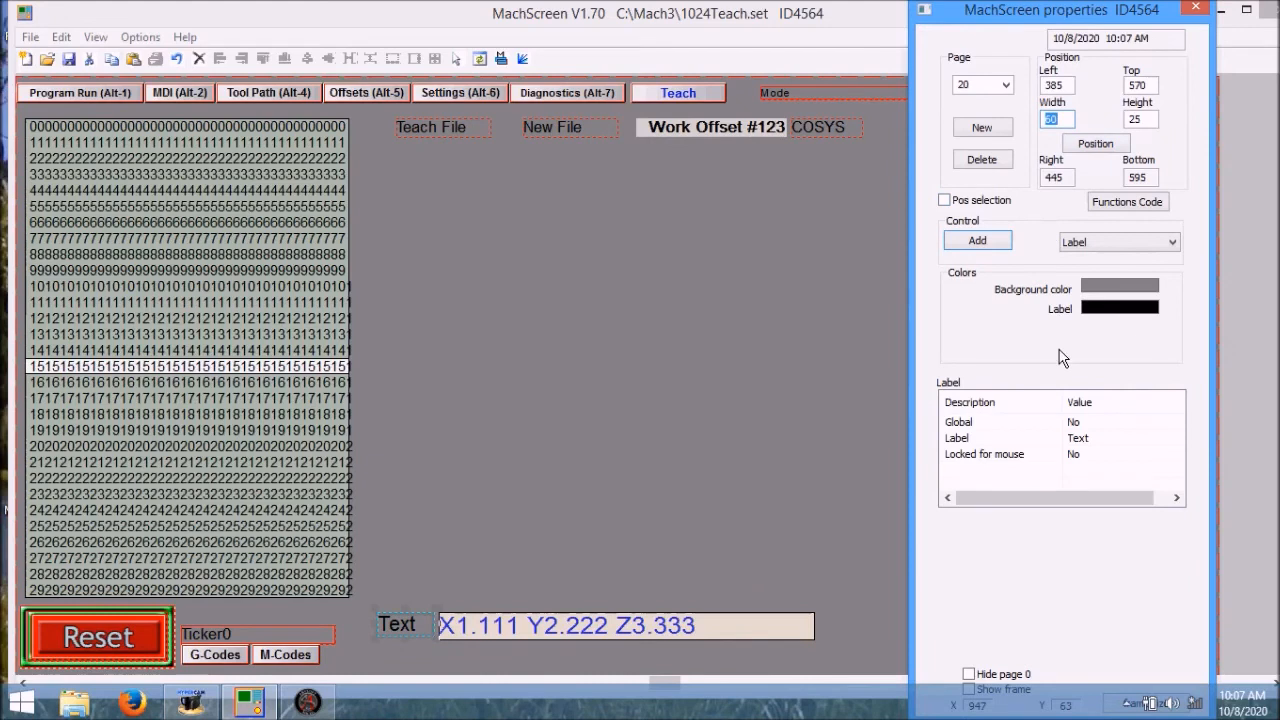
Step: Set the text of the label beside the MDI control to M.D.I
left_click(1110, 438)
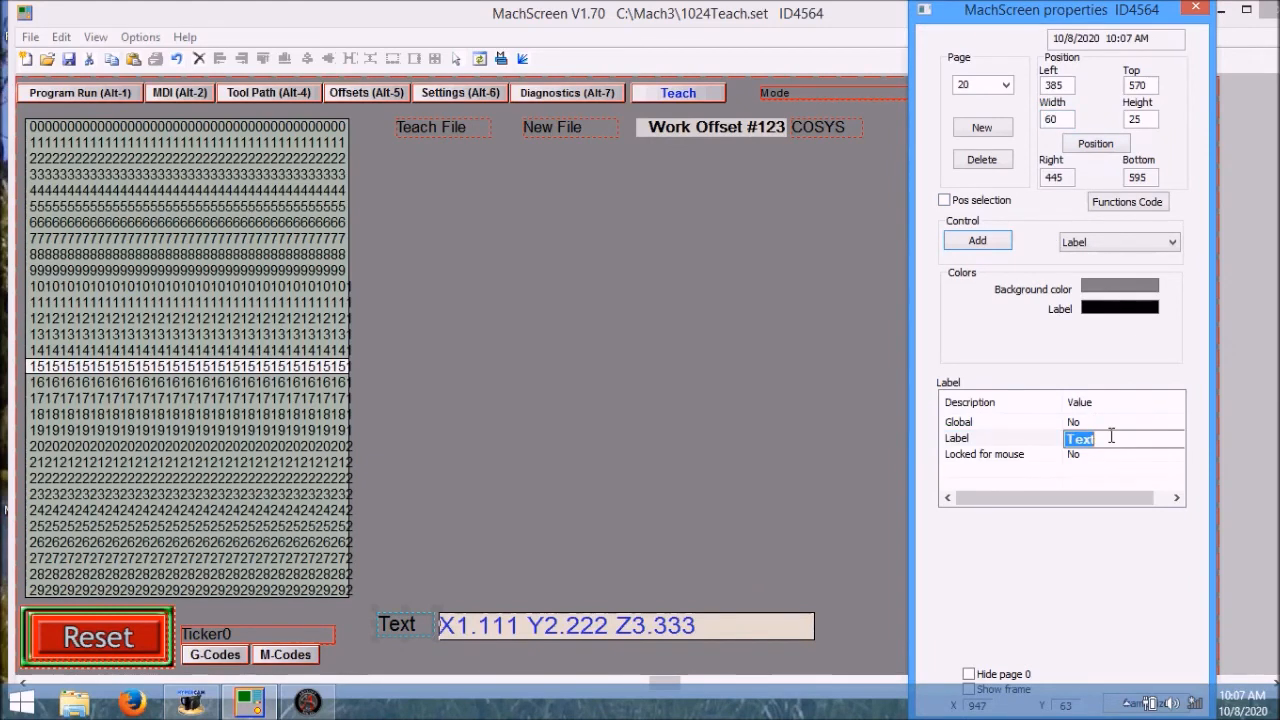
type("M")
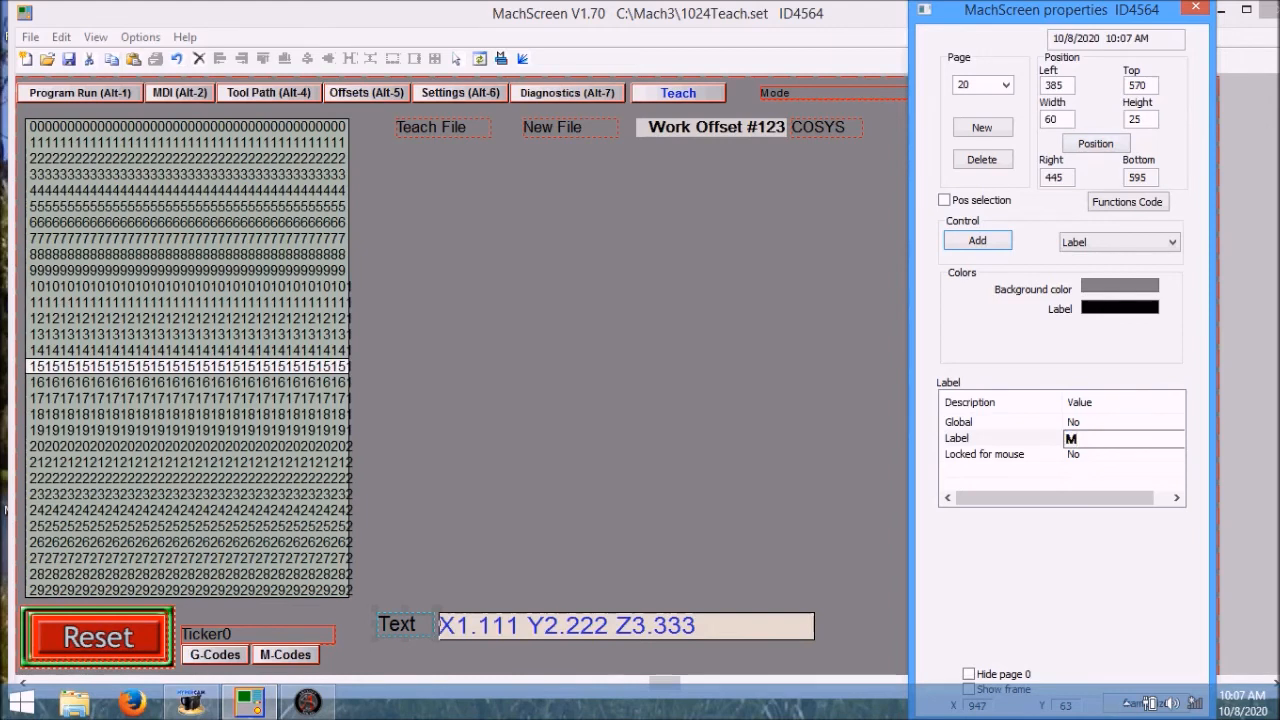
type(".D")
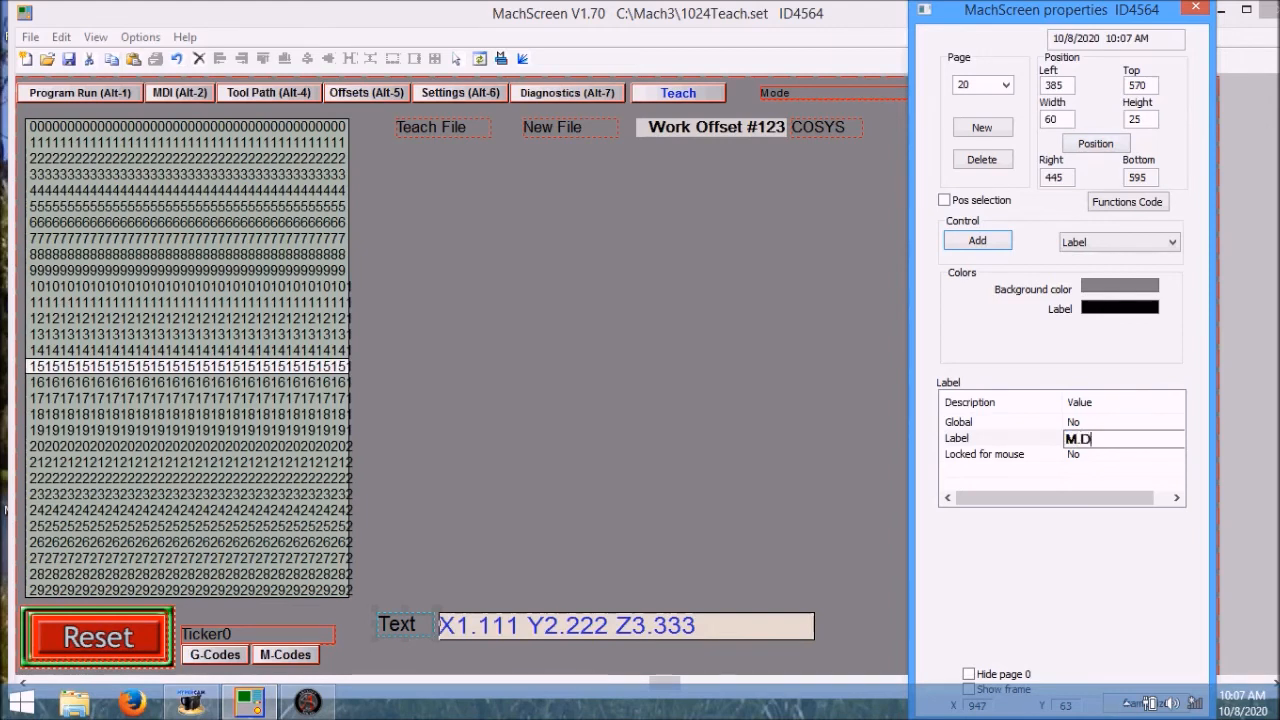
type(".I.")
key("Return")
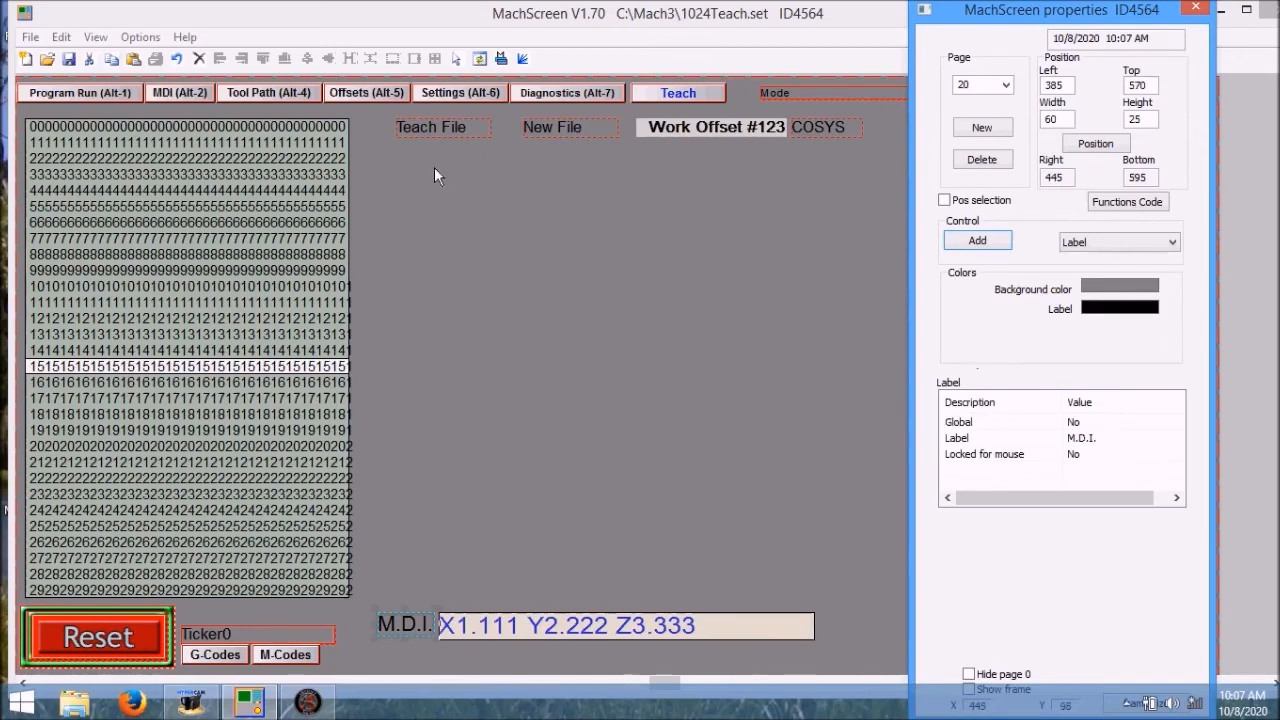
Step: Save the edited screen set file and switch to Mach3
left_click(31, 38)
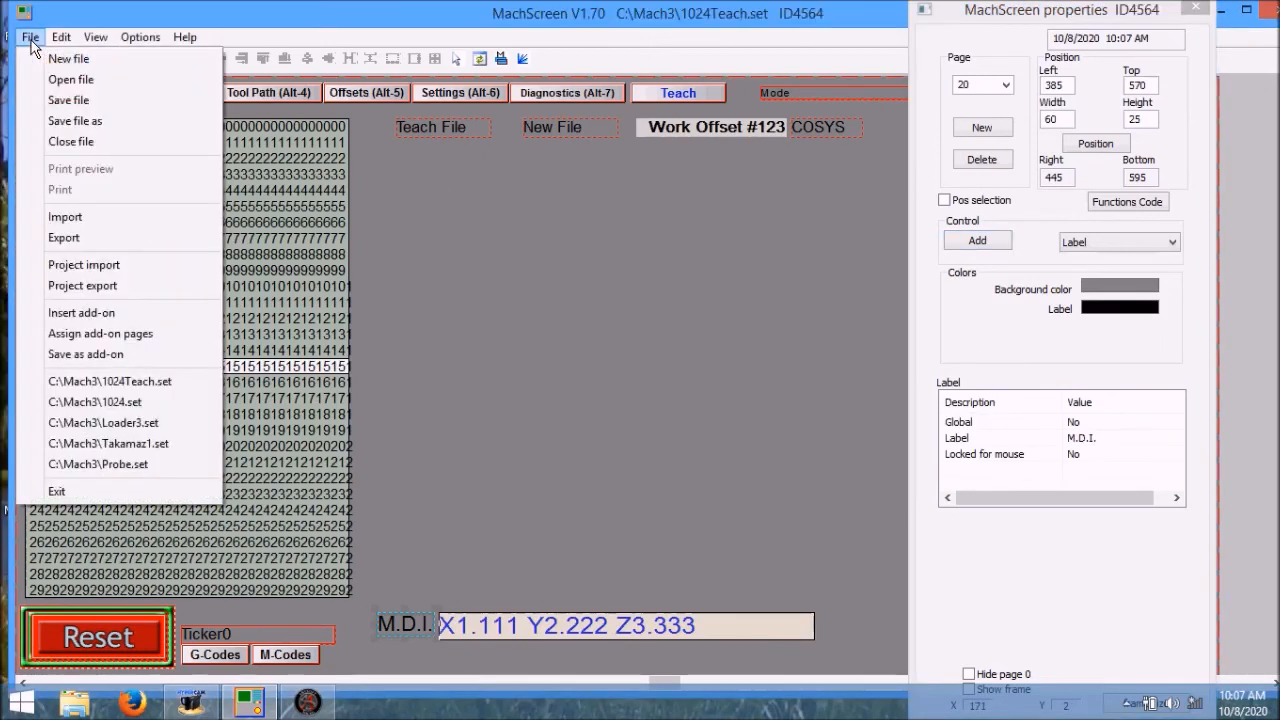
left_click(51, 97)
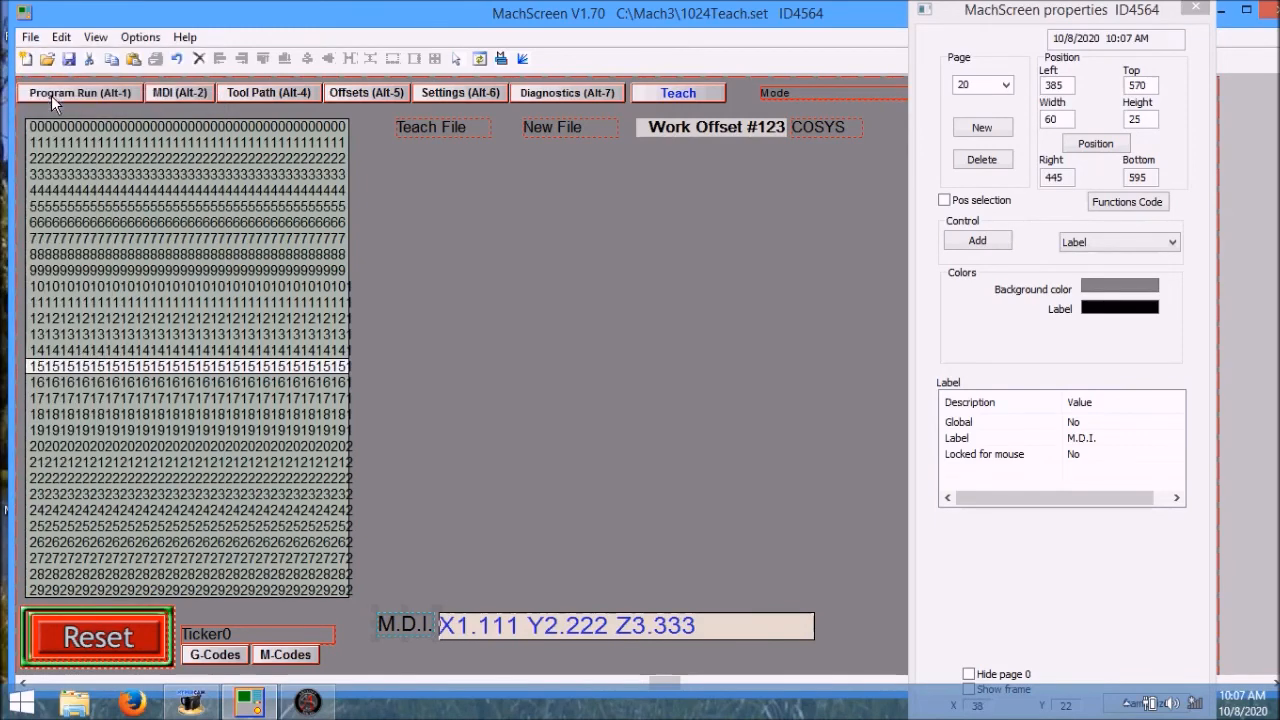
left_click(309, 704)
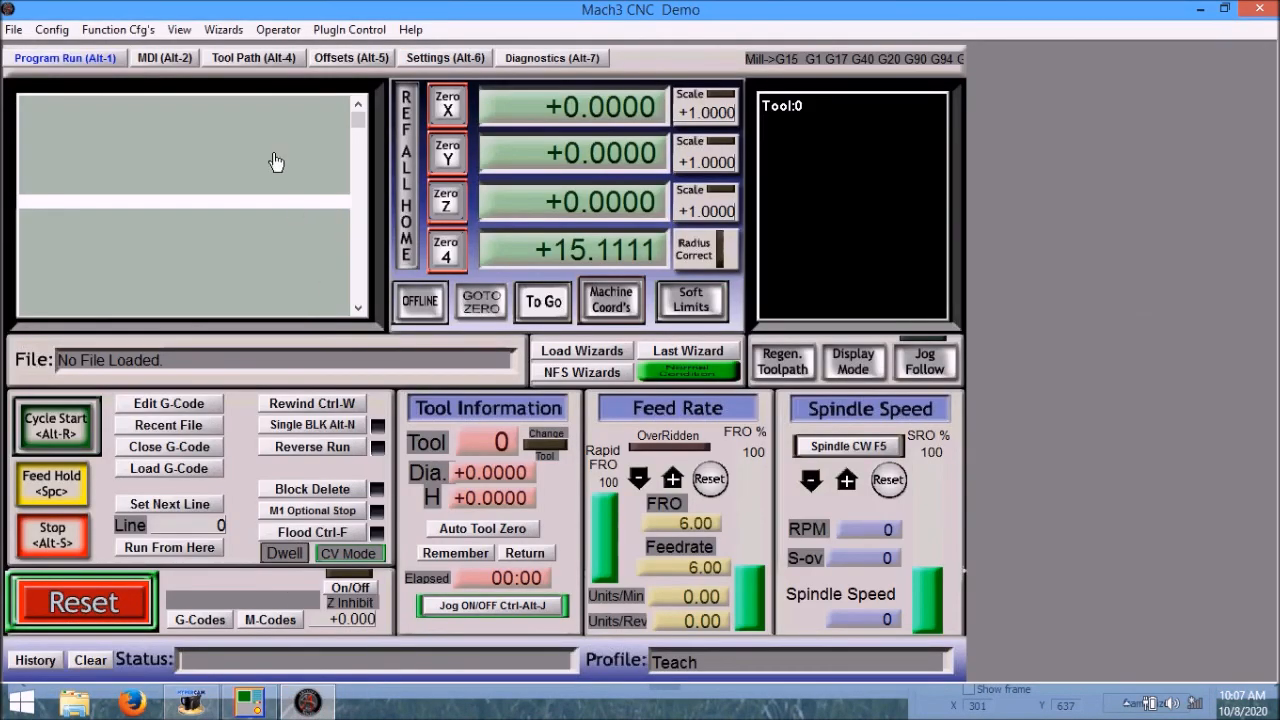
Step: Load the 1024Teach.set screen set from the Mach3 folder
left_click(183, 31)
left_click(198, 49)
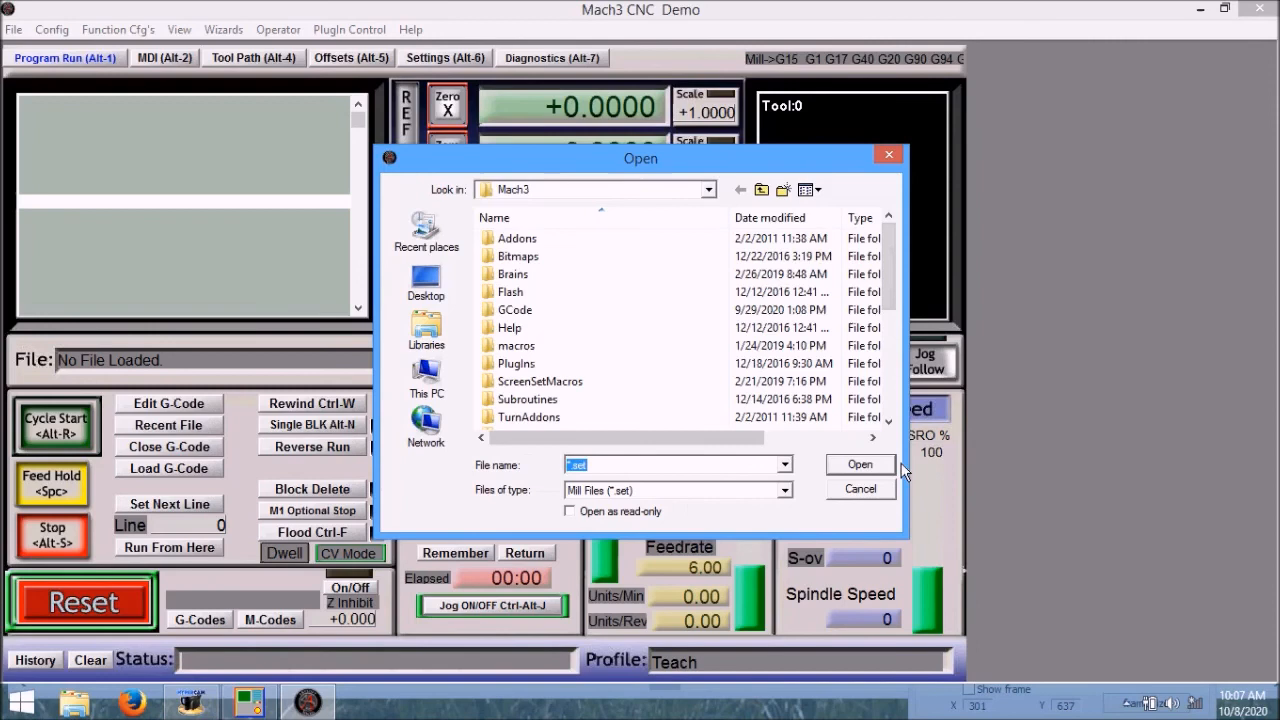
left_click(889, 422)
left_click(889, 422)
left_click(889, 422)
left_click(889, 422)
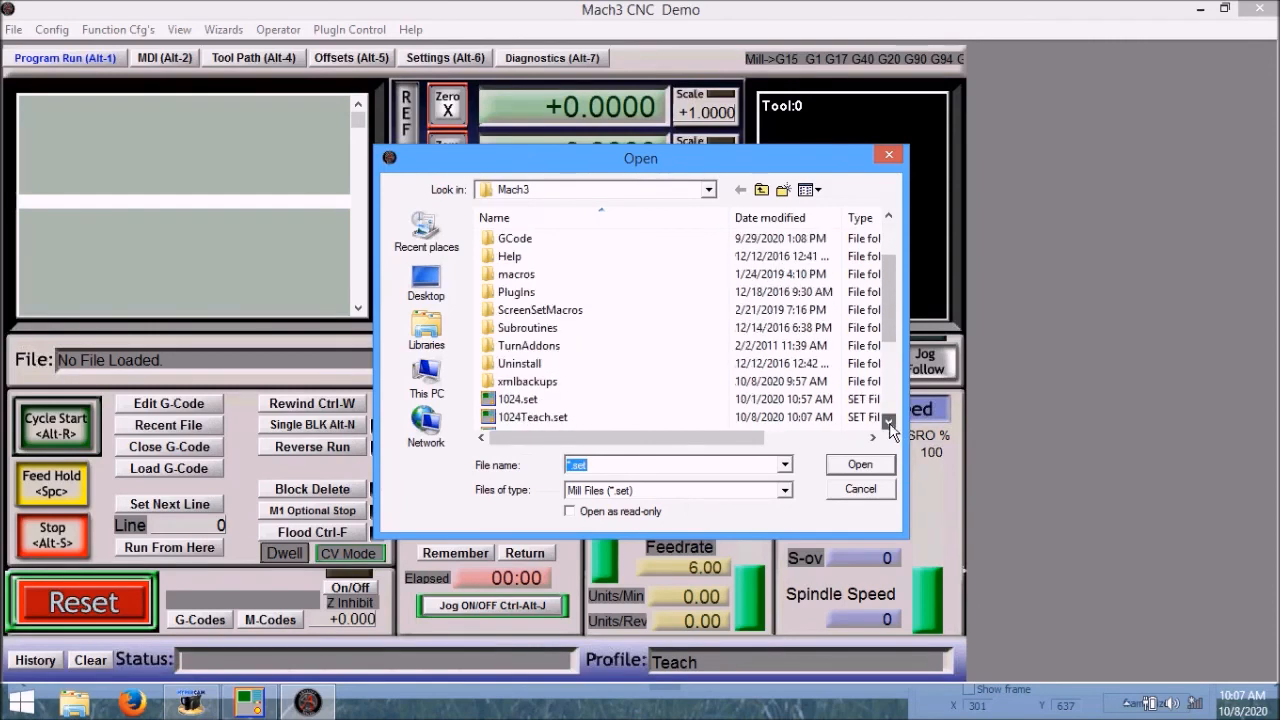
left_click(820, 418)
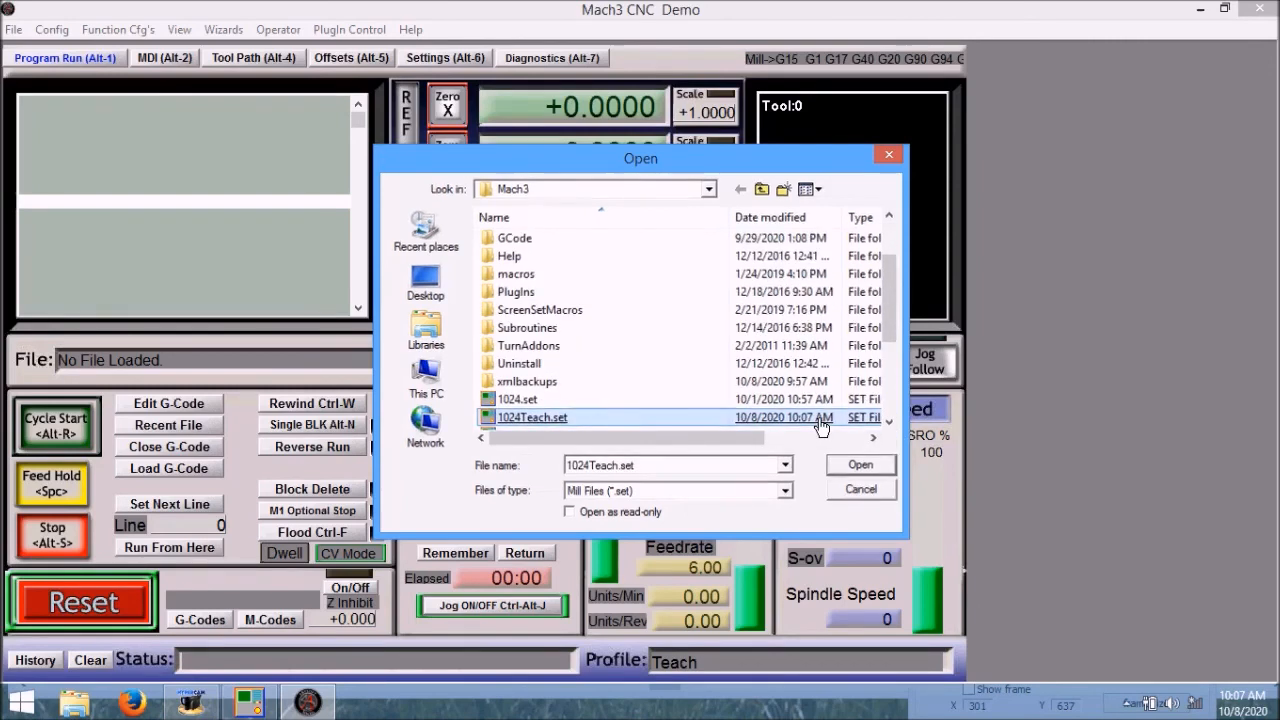
double_click(819, 418)
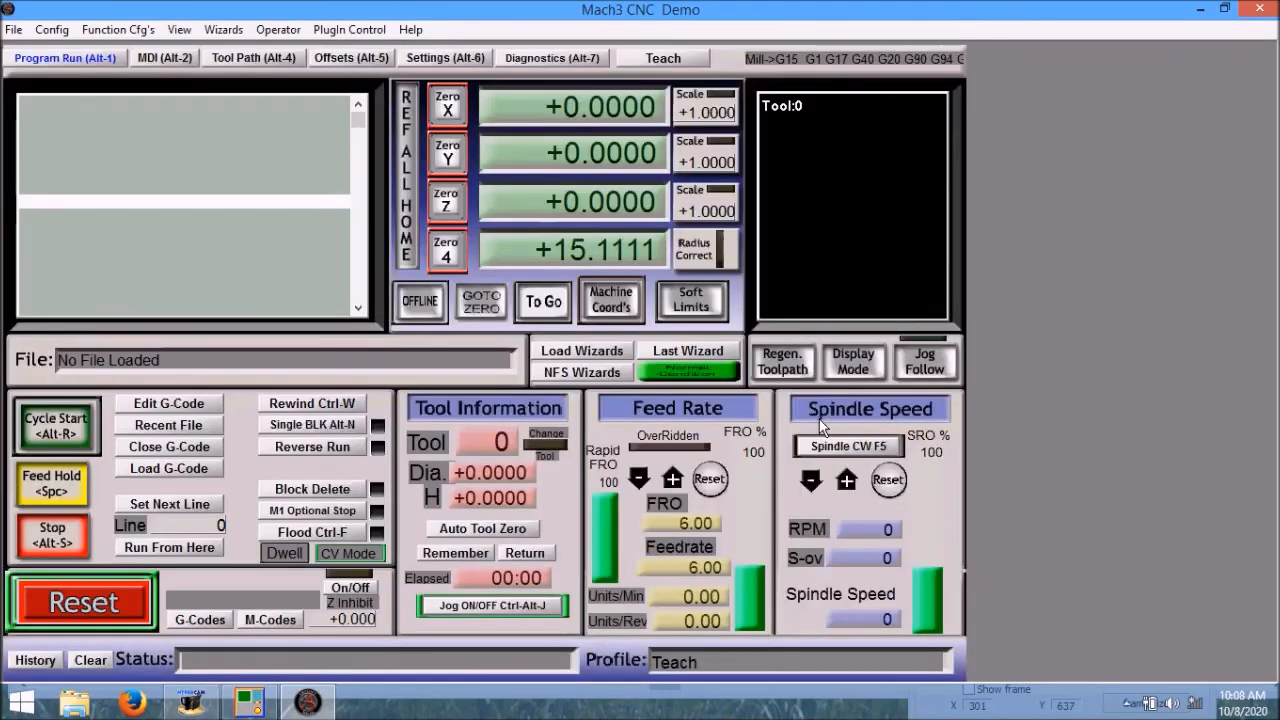
Step: Show the Teach page and execute G59P100 in its MDI line to test the work offset display
left_click(655, 62)
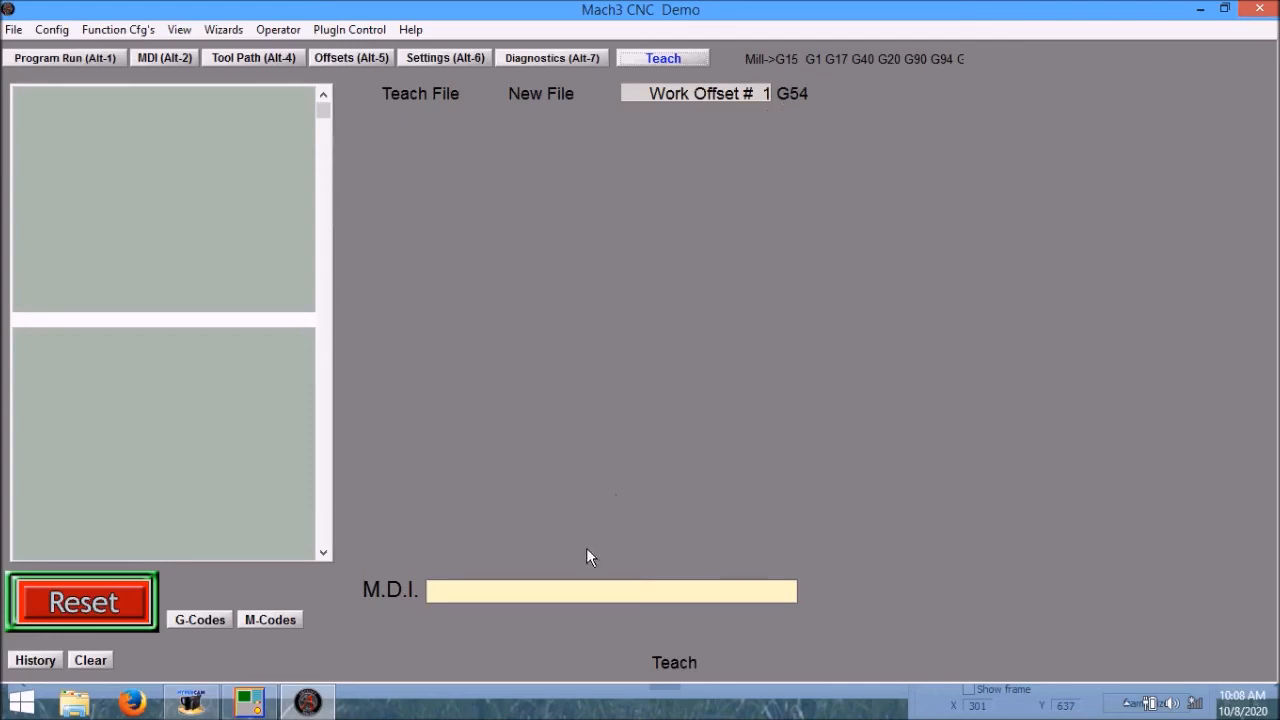
left_click(587, 592)
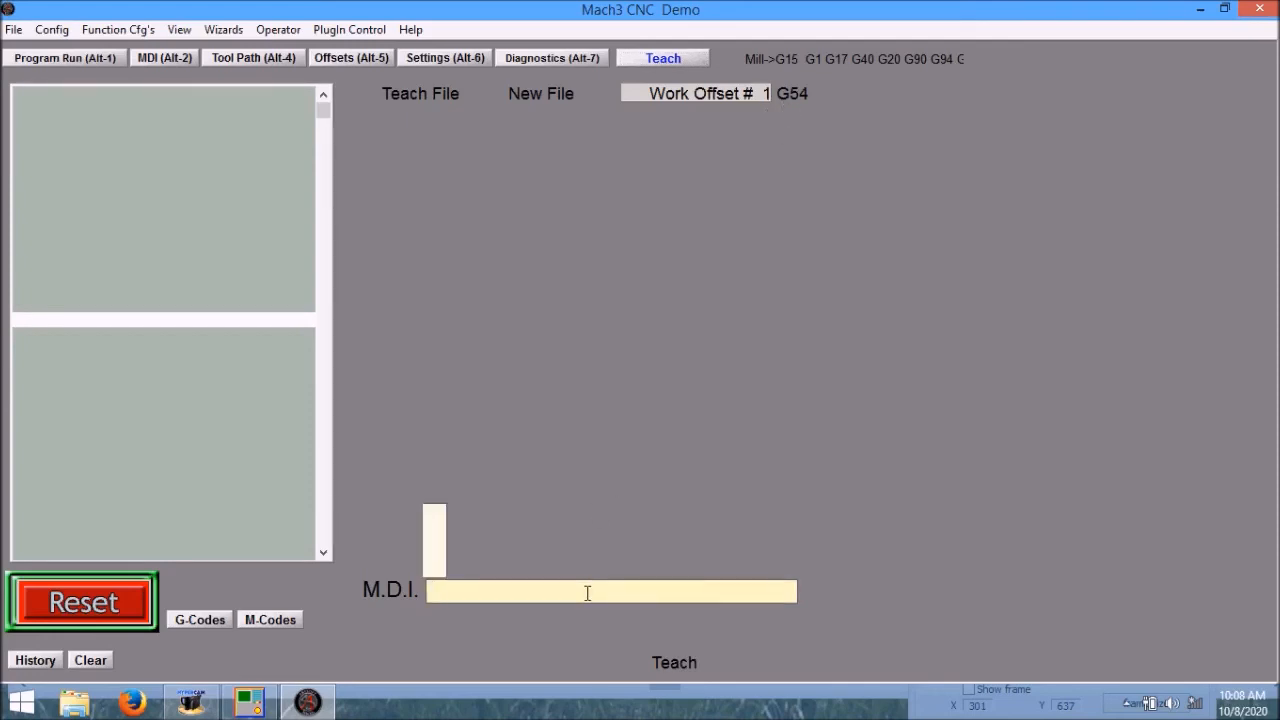
type("GP")
key("BackSpace")
type("59P100")
key("Return")
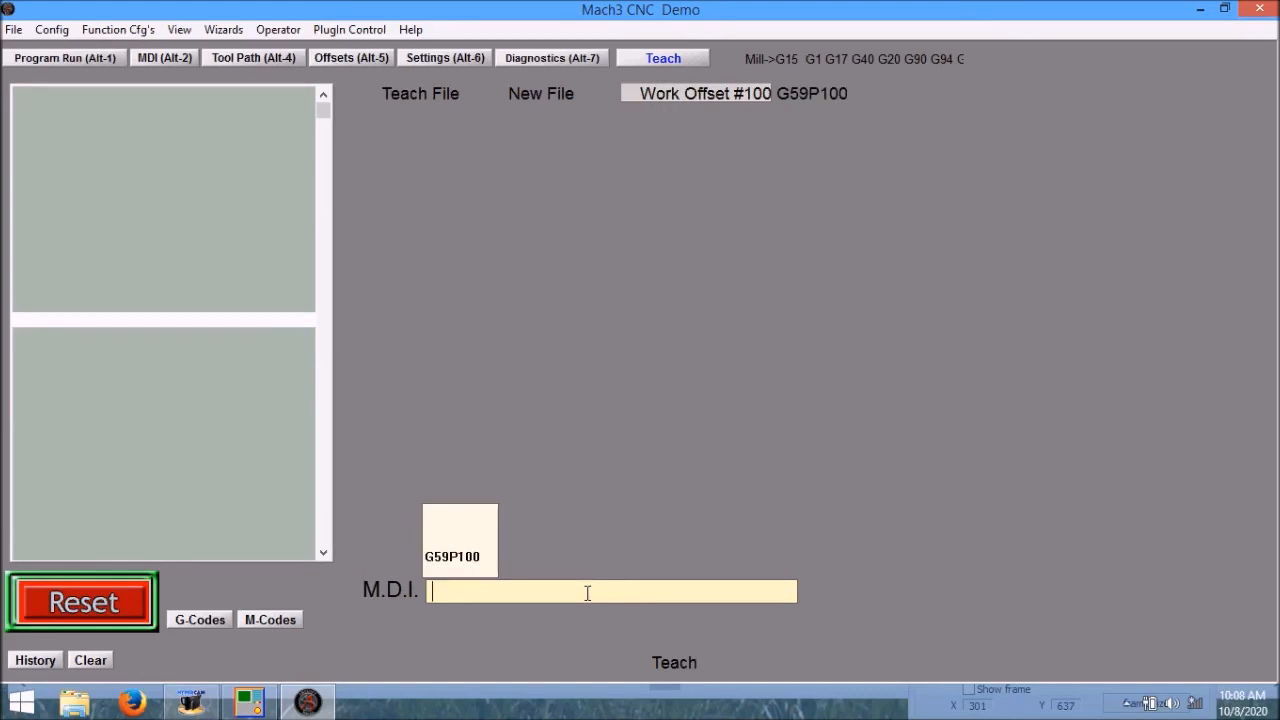